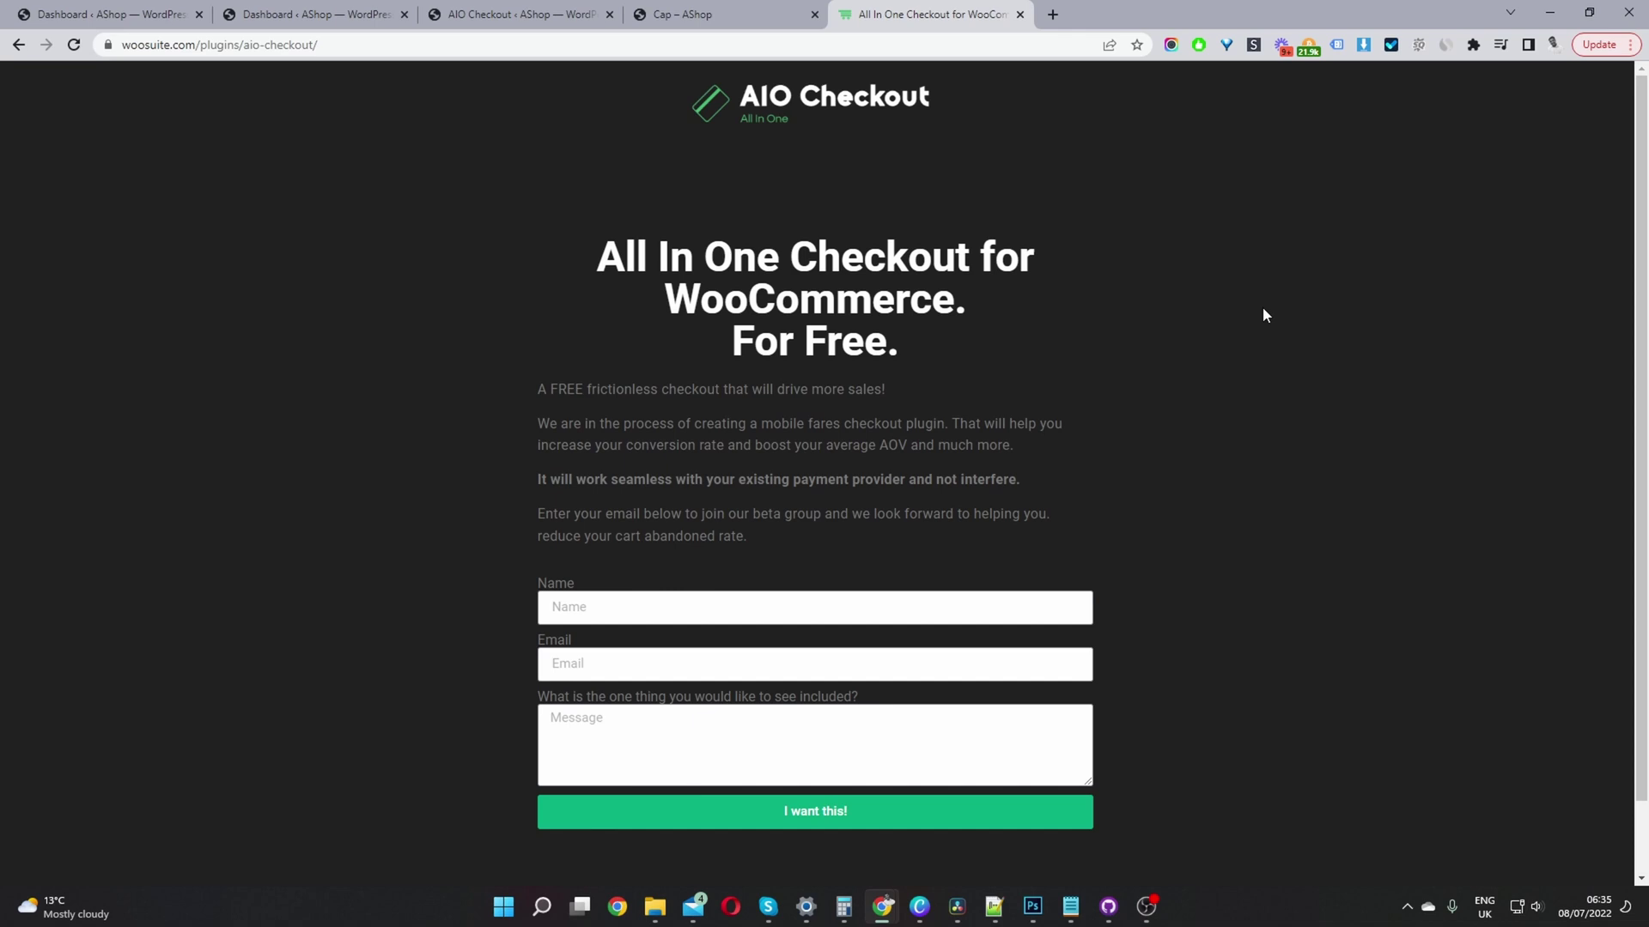
Open the AShop dashboard and go to the Add Plugins page
{"action": "left_click", "coordinate": [314, 15]}
{"action": "mouse_move", "coordinate": [73, 543]}
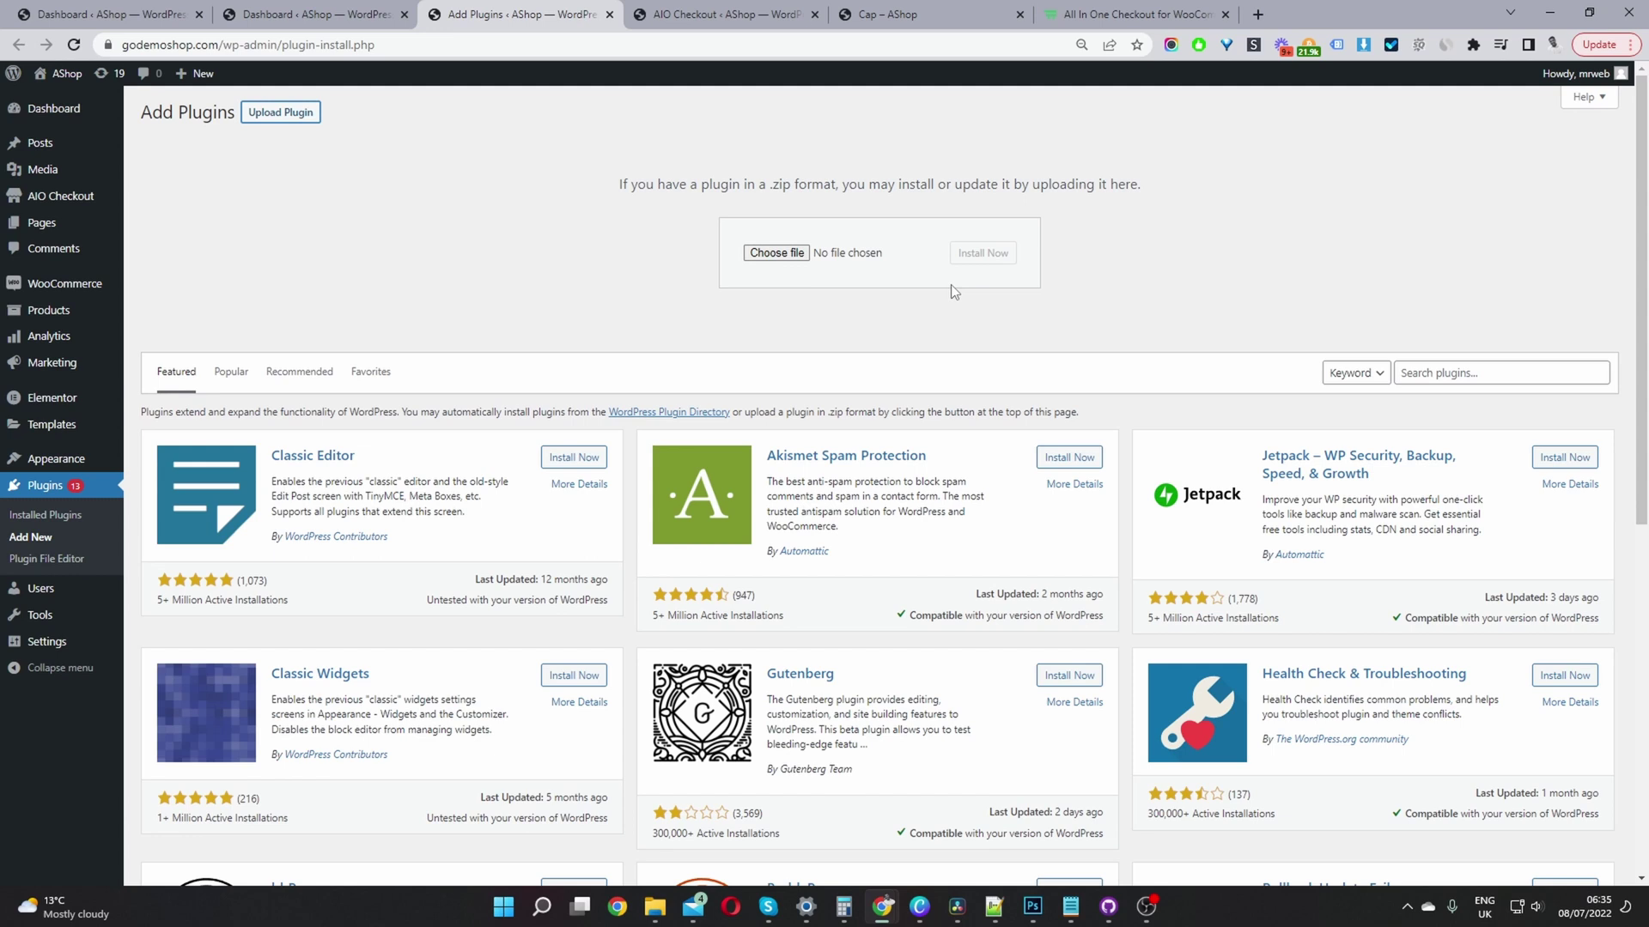
Enable the Direct Checkout toggle in the AIO Checkout overview
{"action": "left_click", "coordinate": [62, 205]}
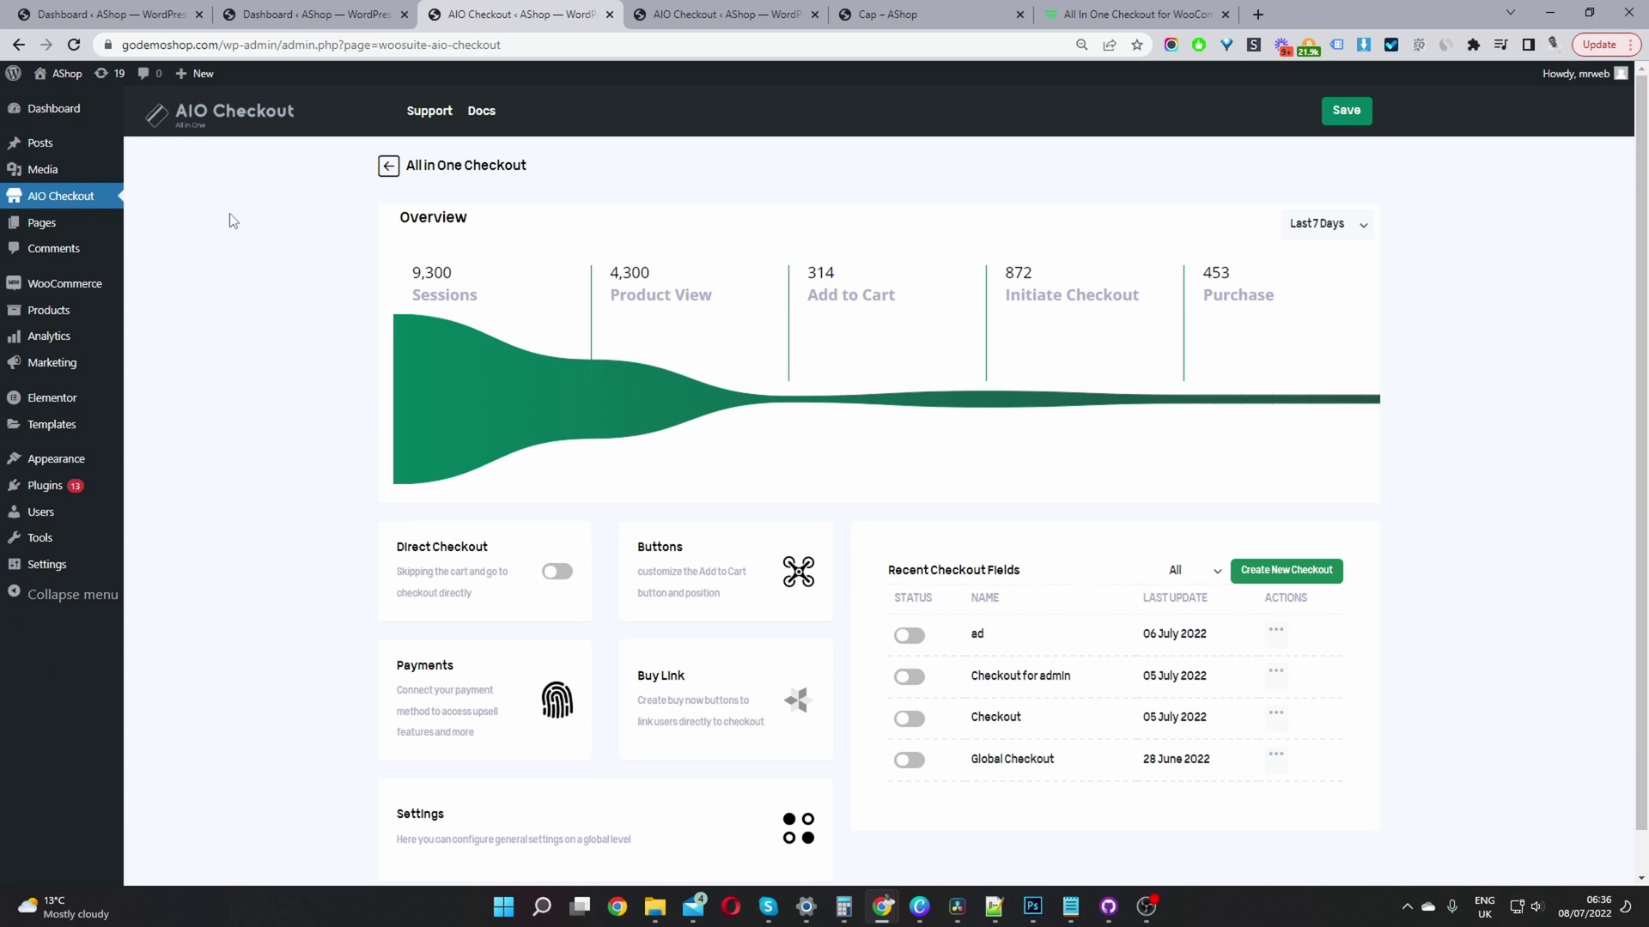
{"action": "left_click", "coordinate": [574, 569]}
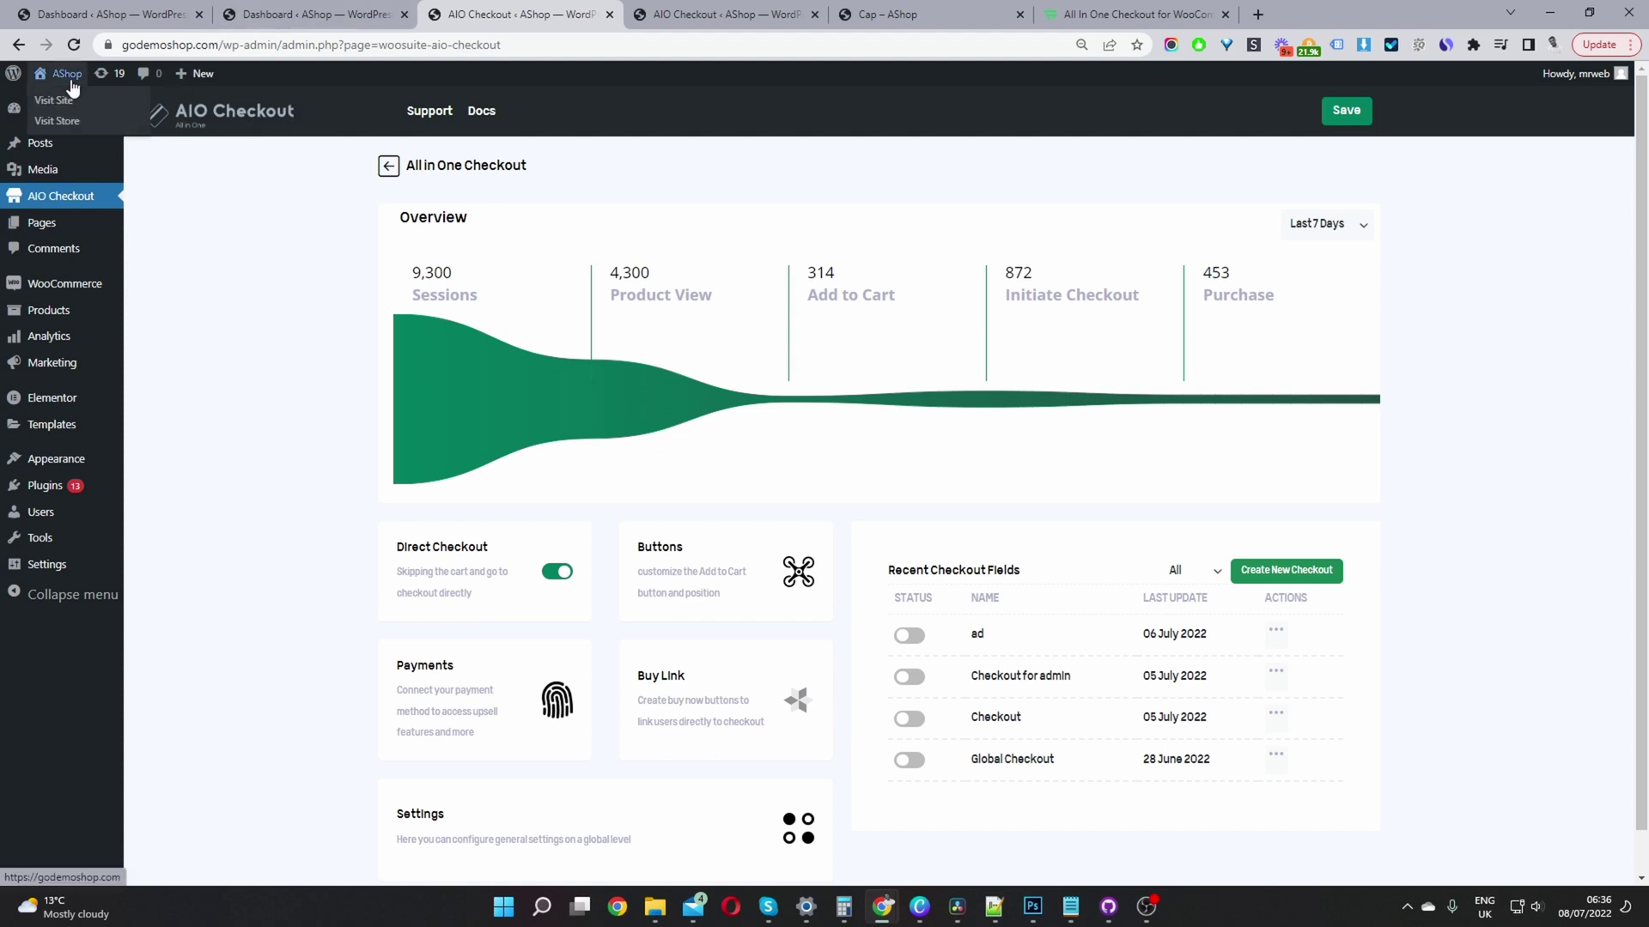
Open the AShop store in a new tab, buy a Beanie, then return to AIO Checkout
{"action": "middle_click", "coordinate": [57, 121]}
{"action": "left_click", "coordinate": [713, 14]}
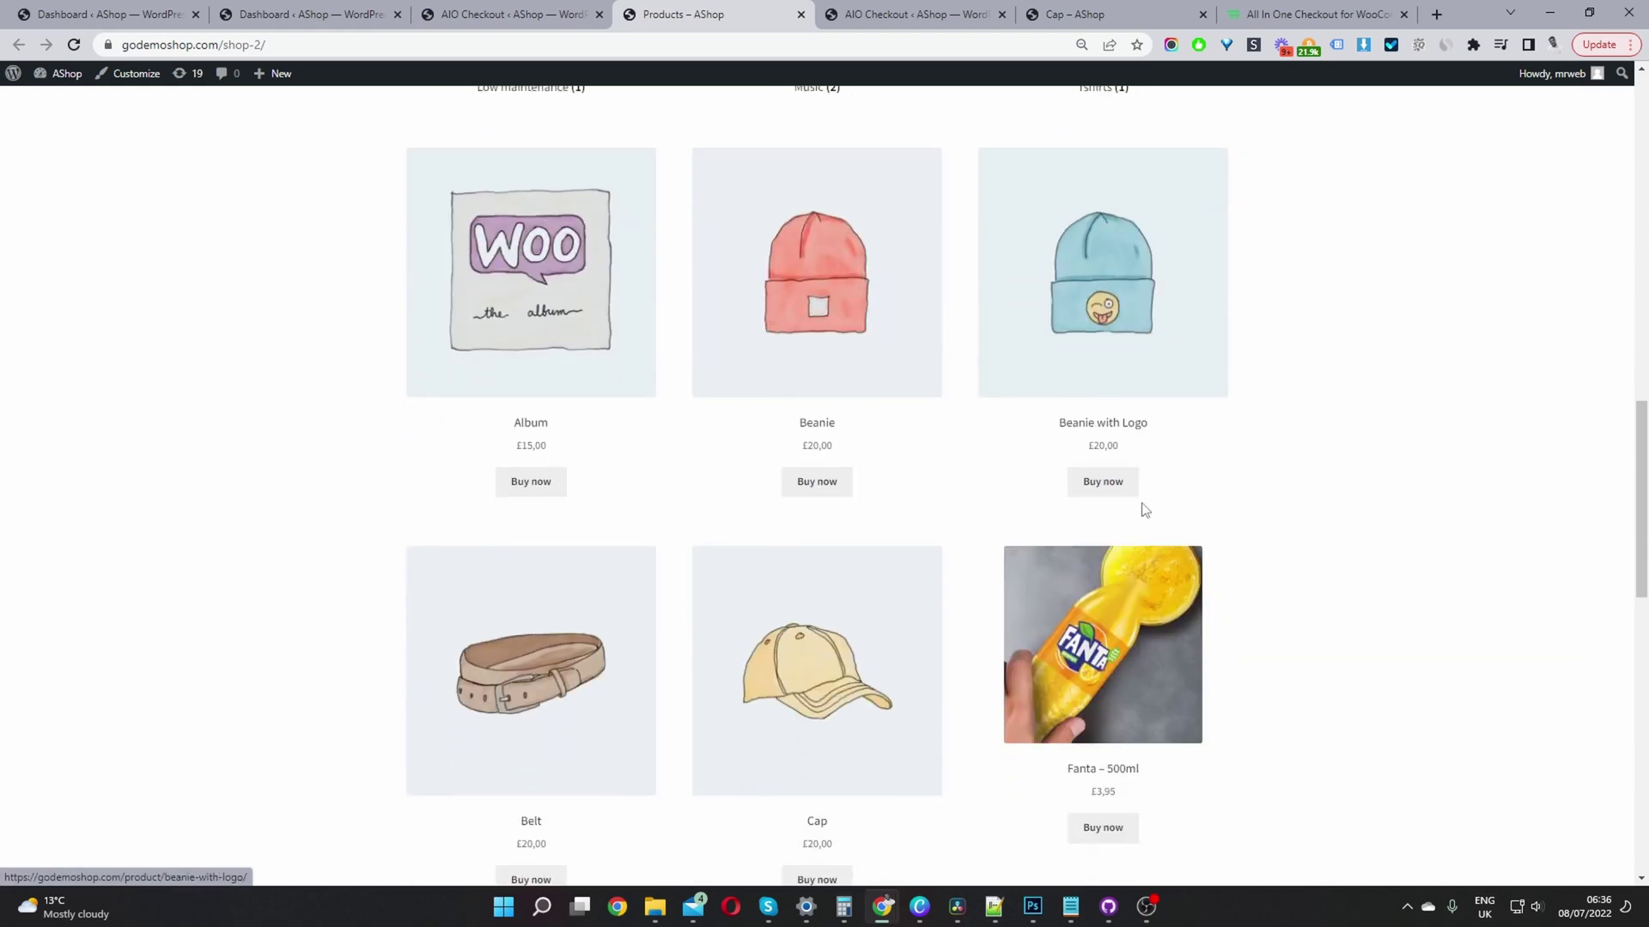
{"action": "left_click", "coordinate": [809, 479]}
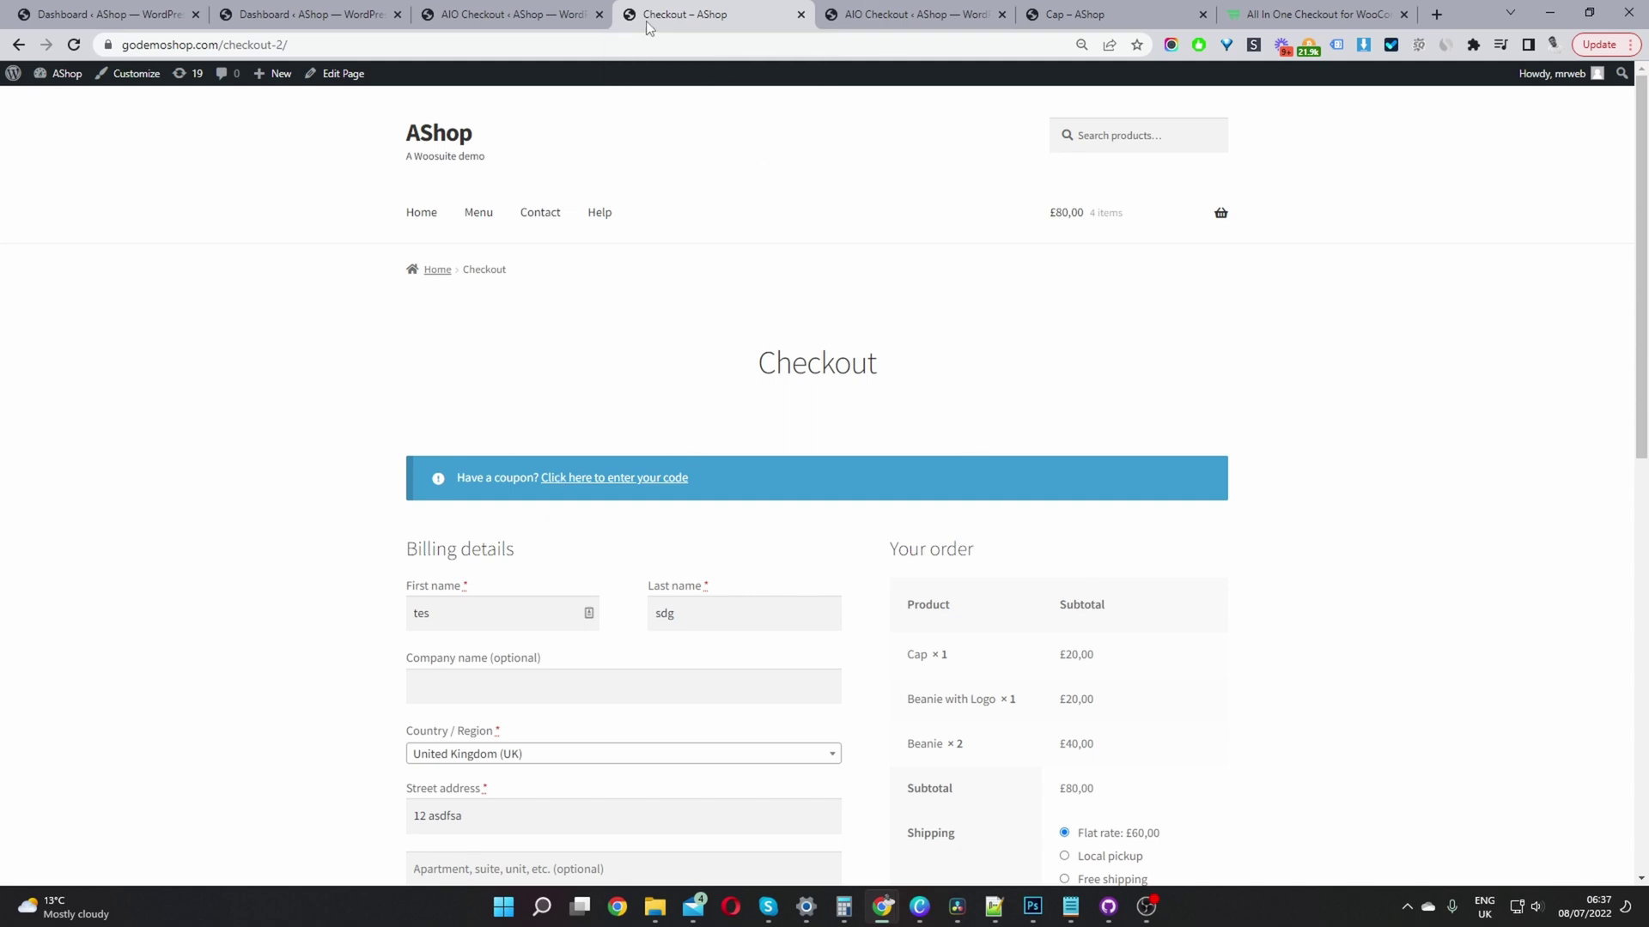
{"action": "left_click", "coordinate": [504, 17]}
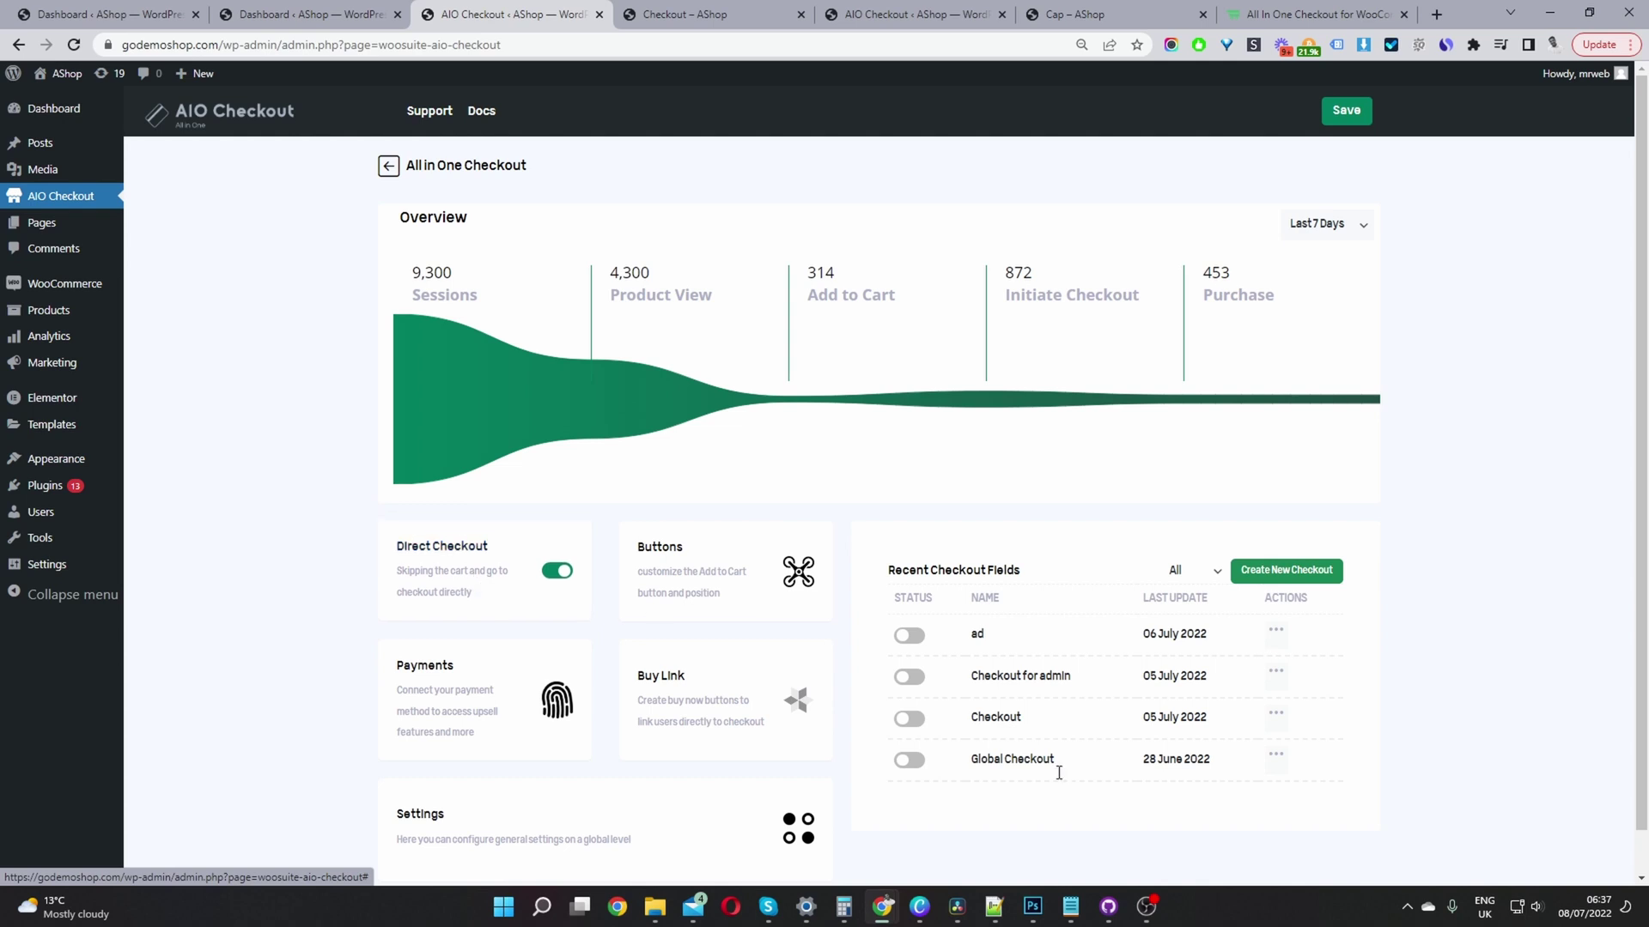
Create a new checkout, hide Company name and Apartment fields, and place Phone under Email address
{"action": "left_click", "coordinate": [1289, 576]}
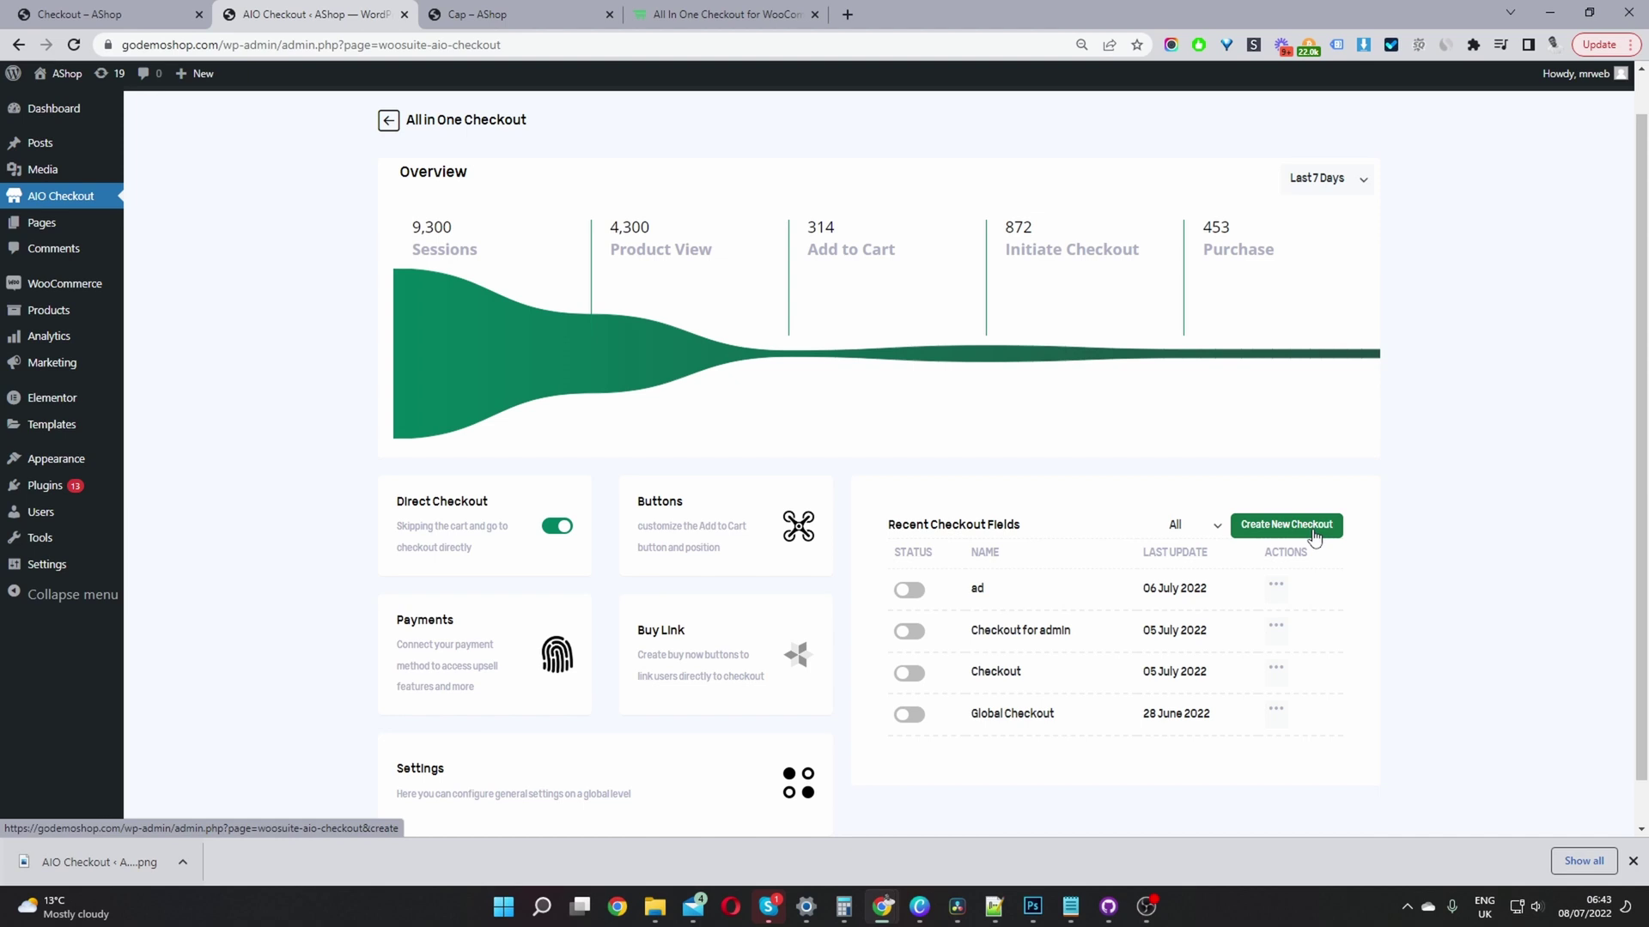
{"action": "left_click", "coordinate": [1313, 534]}
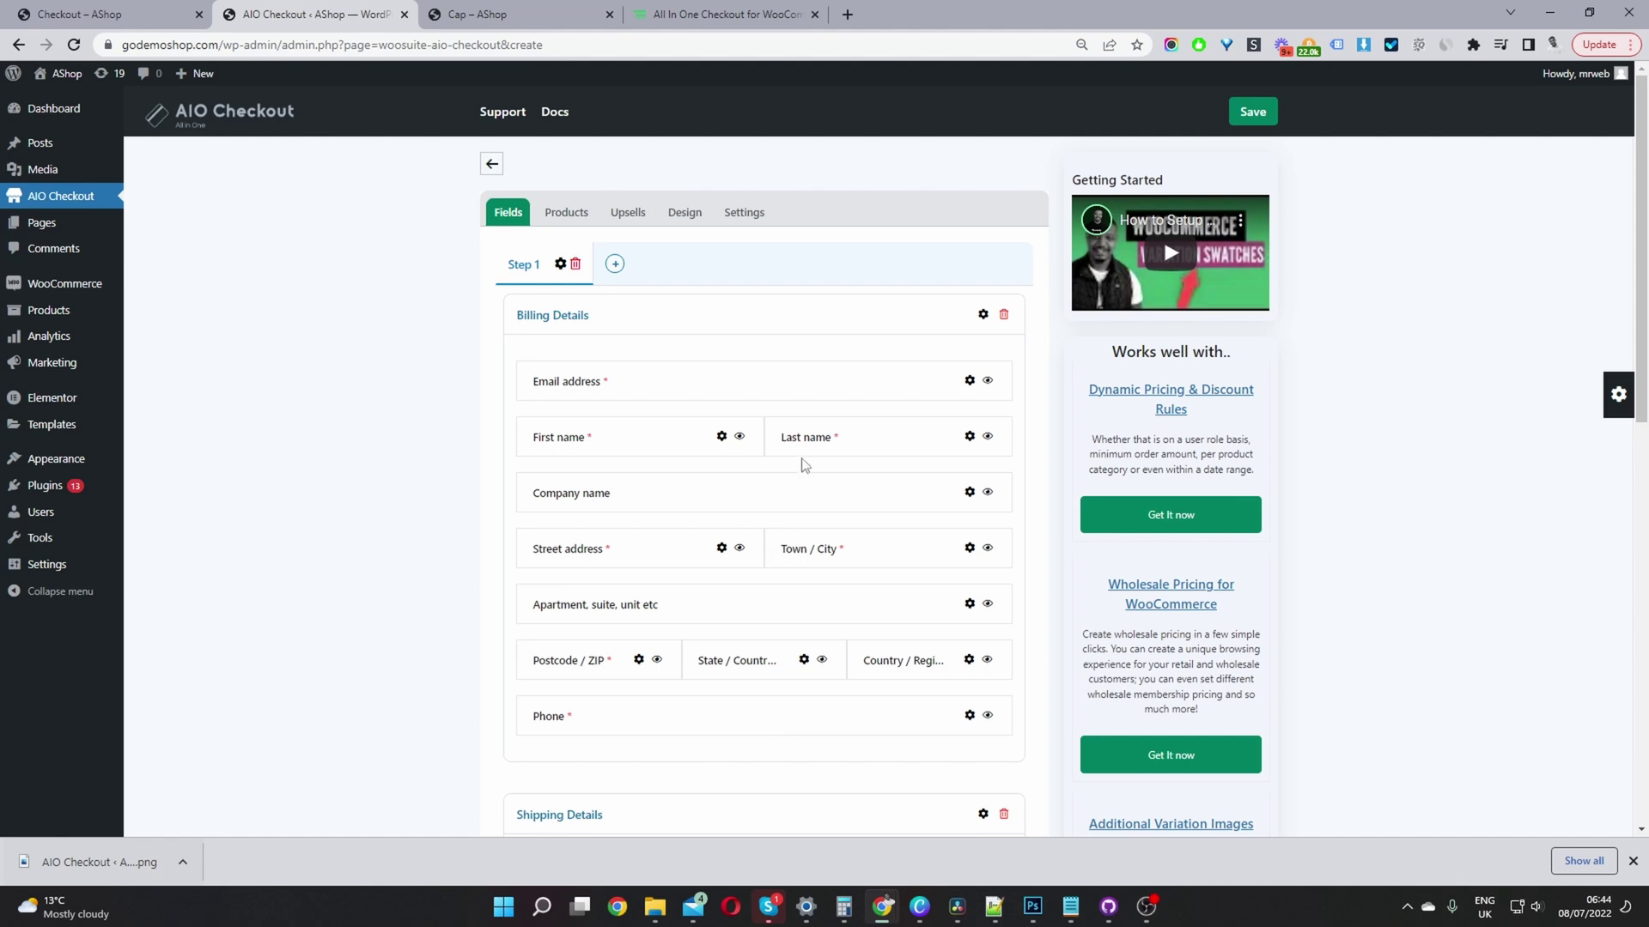
{"action": "left_click", "coordinate": [987, 493]}
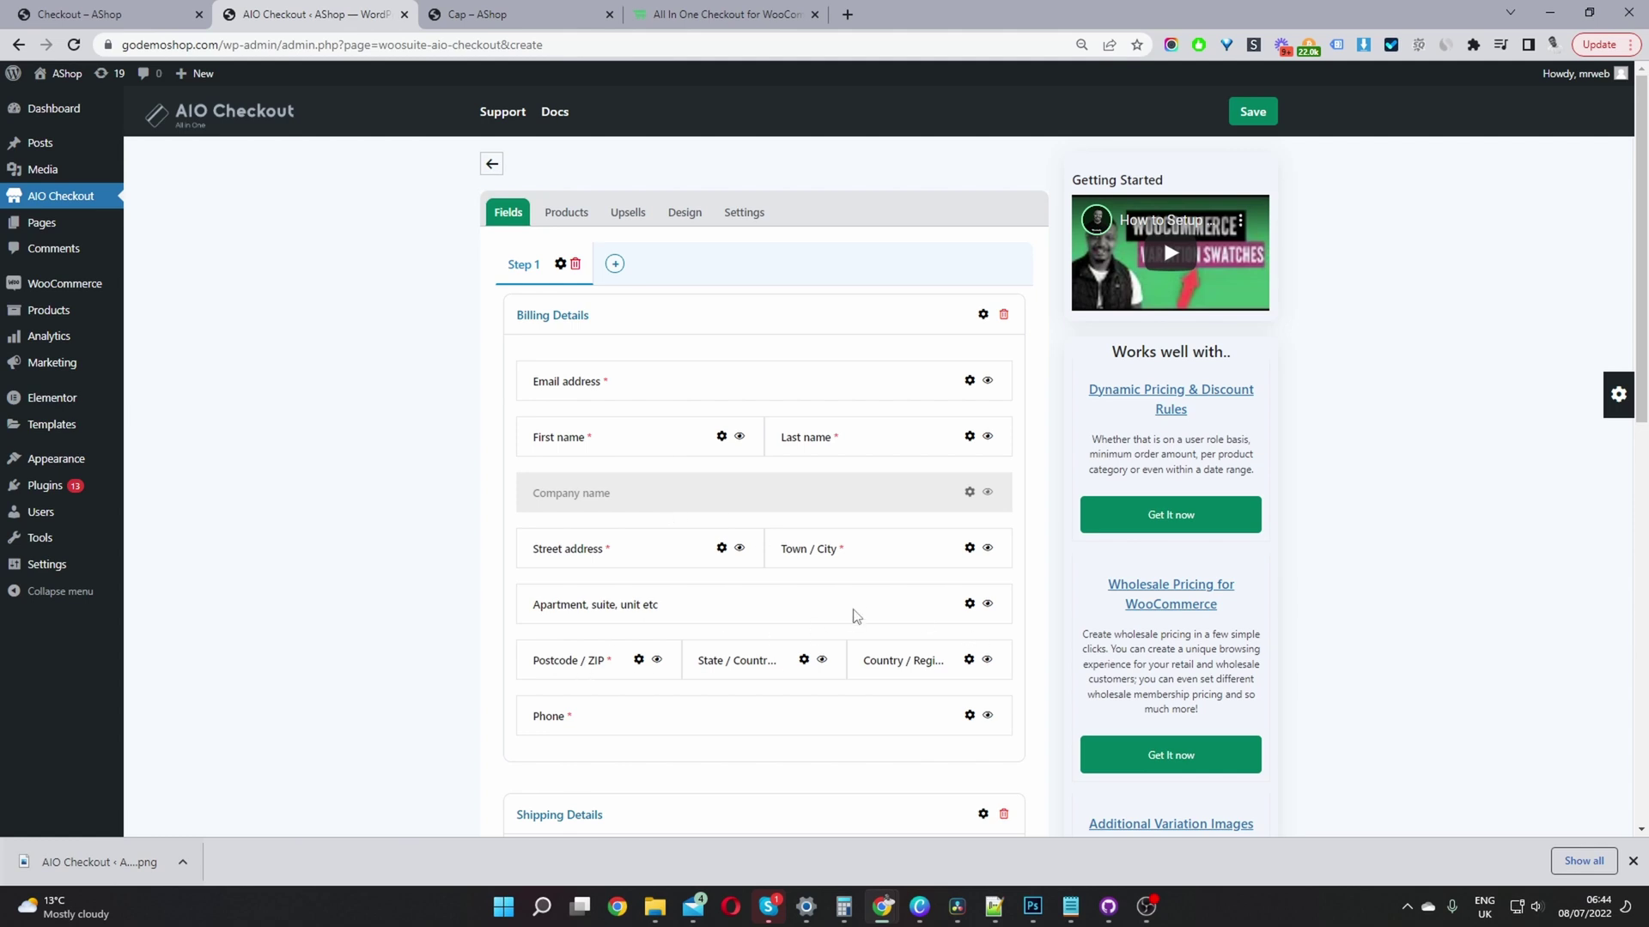
{"action": "left_click", "coordinate": [987, 606]}
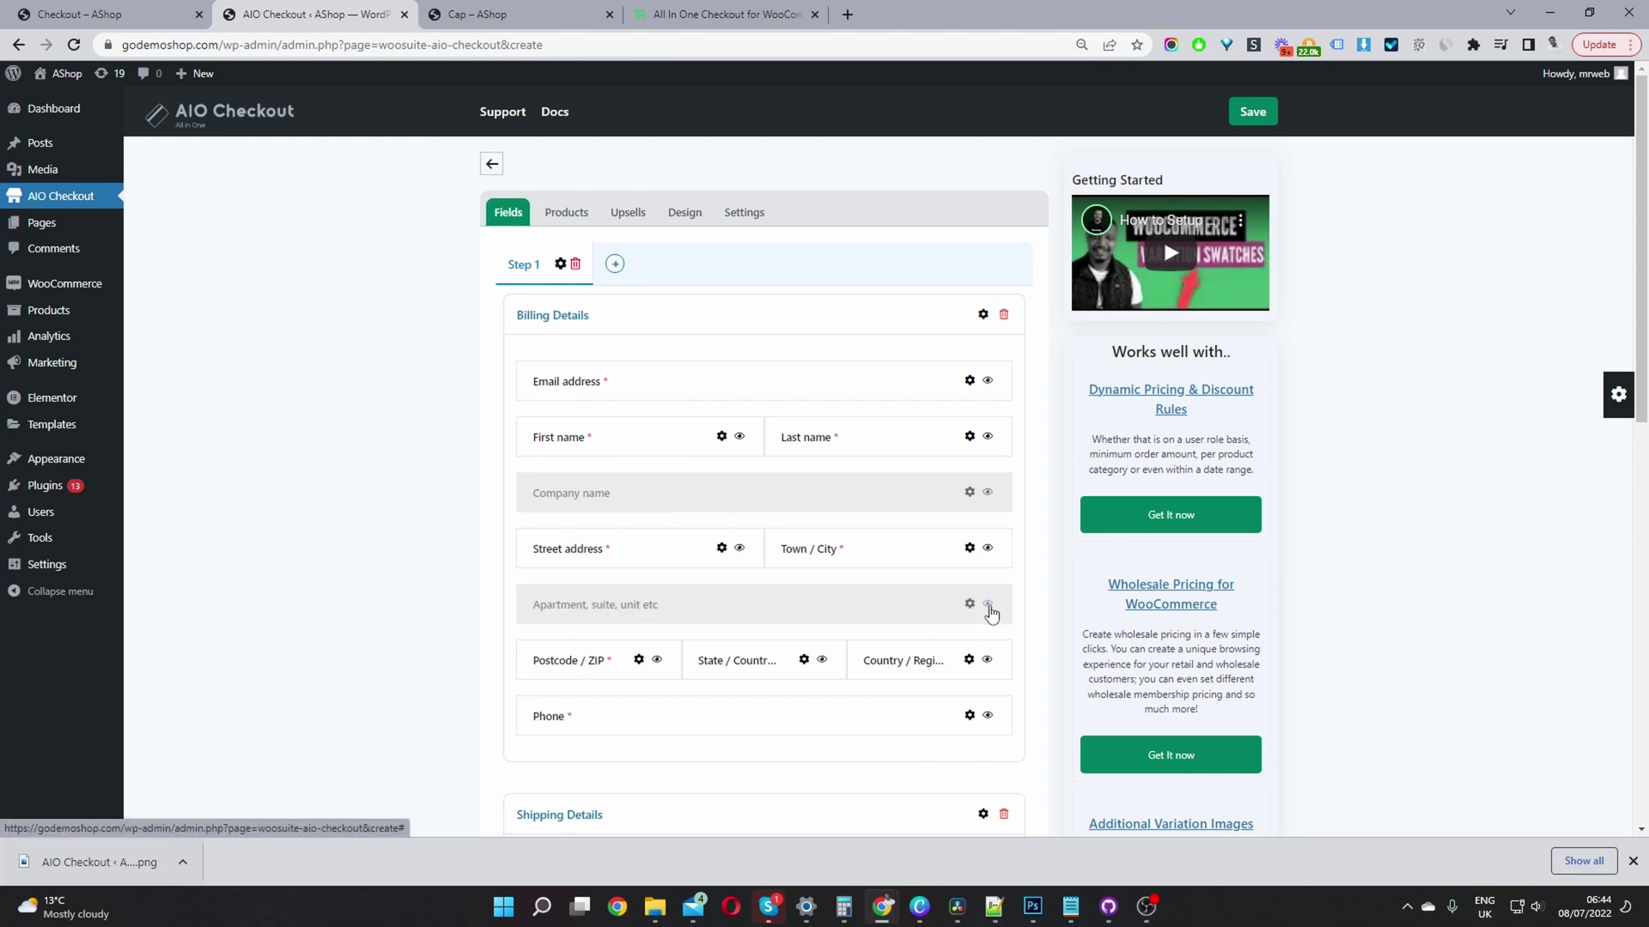
{"action": "left_click_drag", "start_coordinate": [644, 717], "coordinate": [633, 425]}
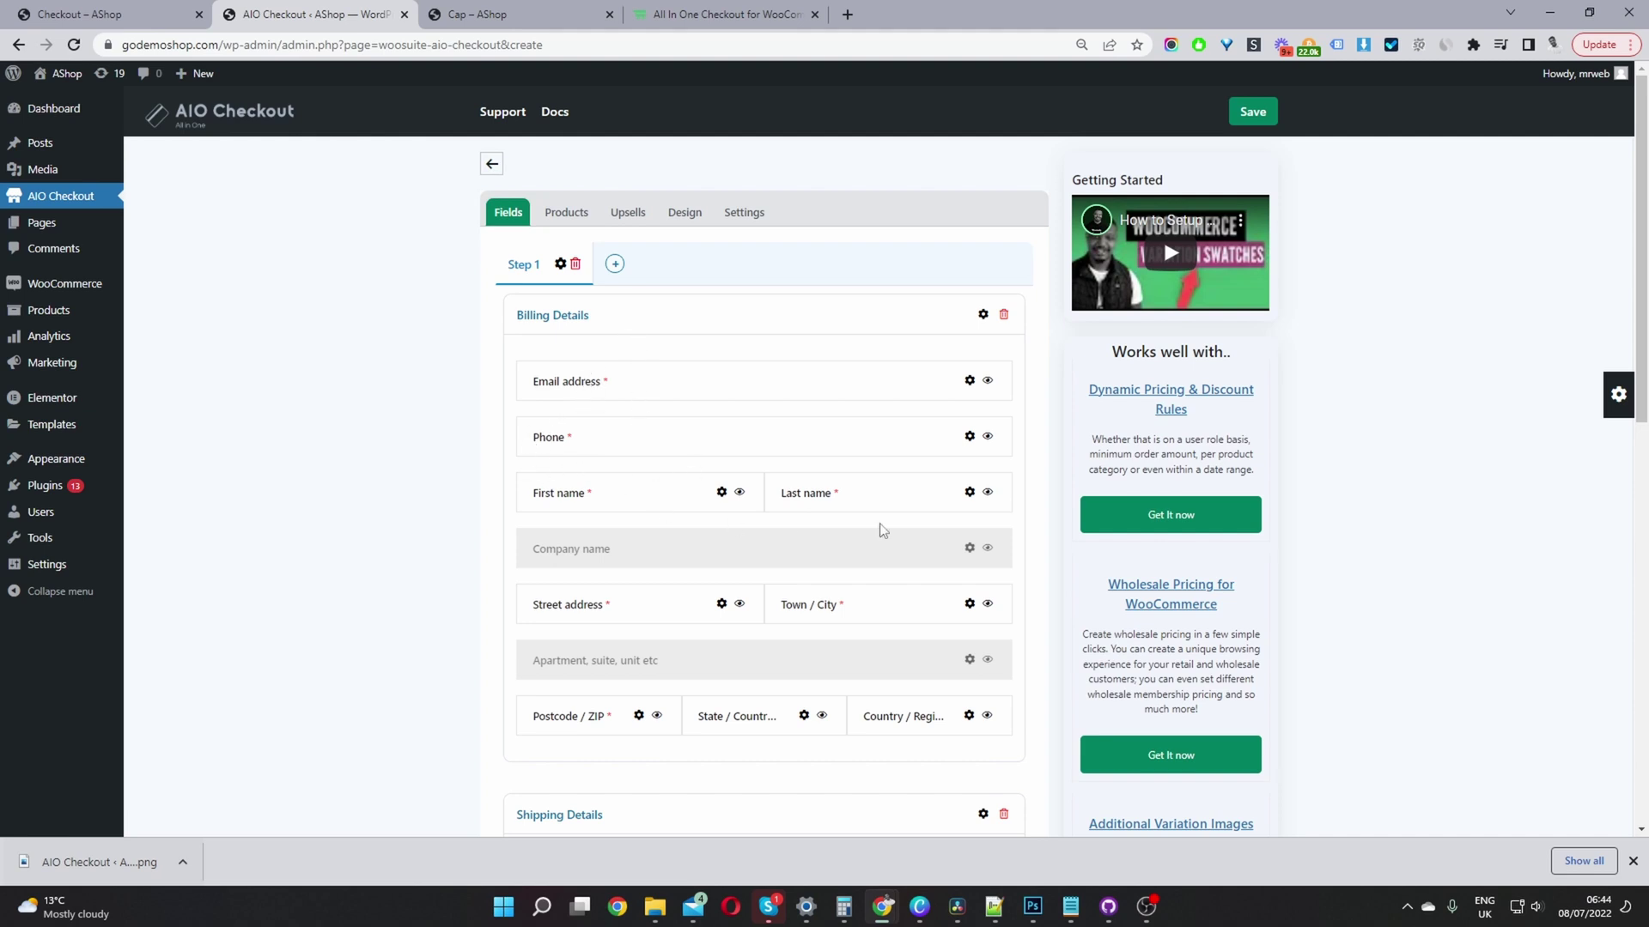
{"action": "scroll", "coordinate": [937, 550], "scroll_direction": "down", "scroll_amount": 2}
{"action": "scroll", "coordinate": [938, 550], "scroll_direction": "down", "scroll_amount": 4}
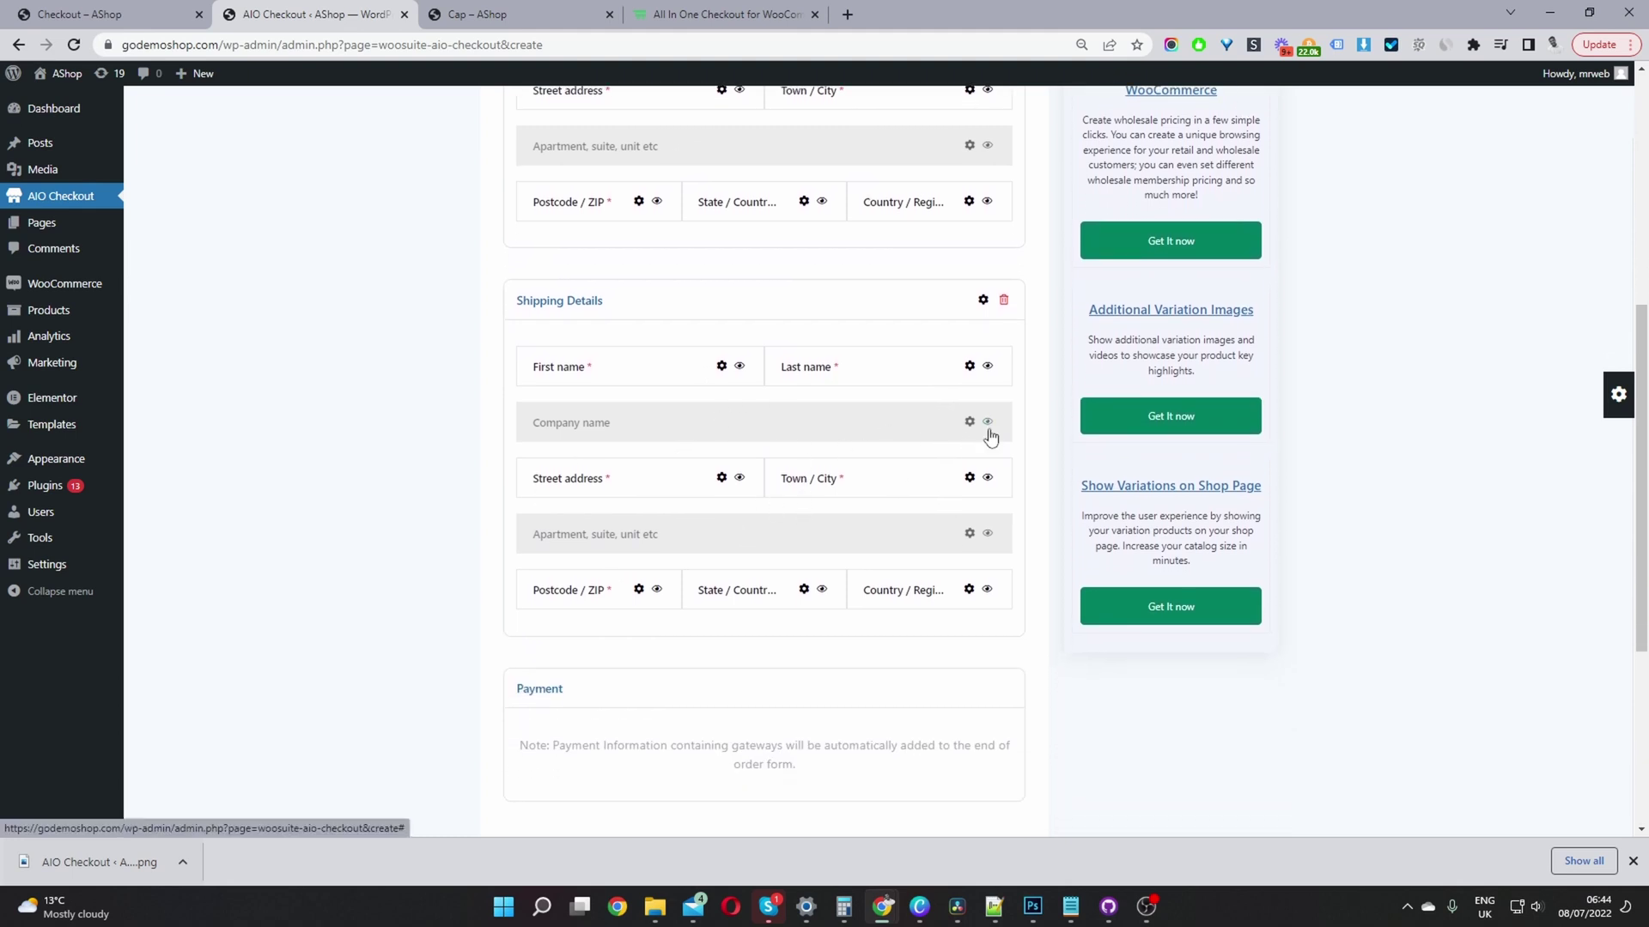
{"action": "scroll", "coordinate": [945, 530], "scroll_direction": "down", "scroll_amount": 2}
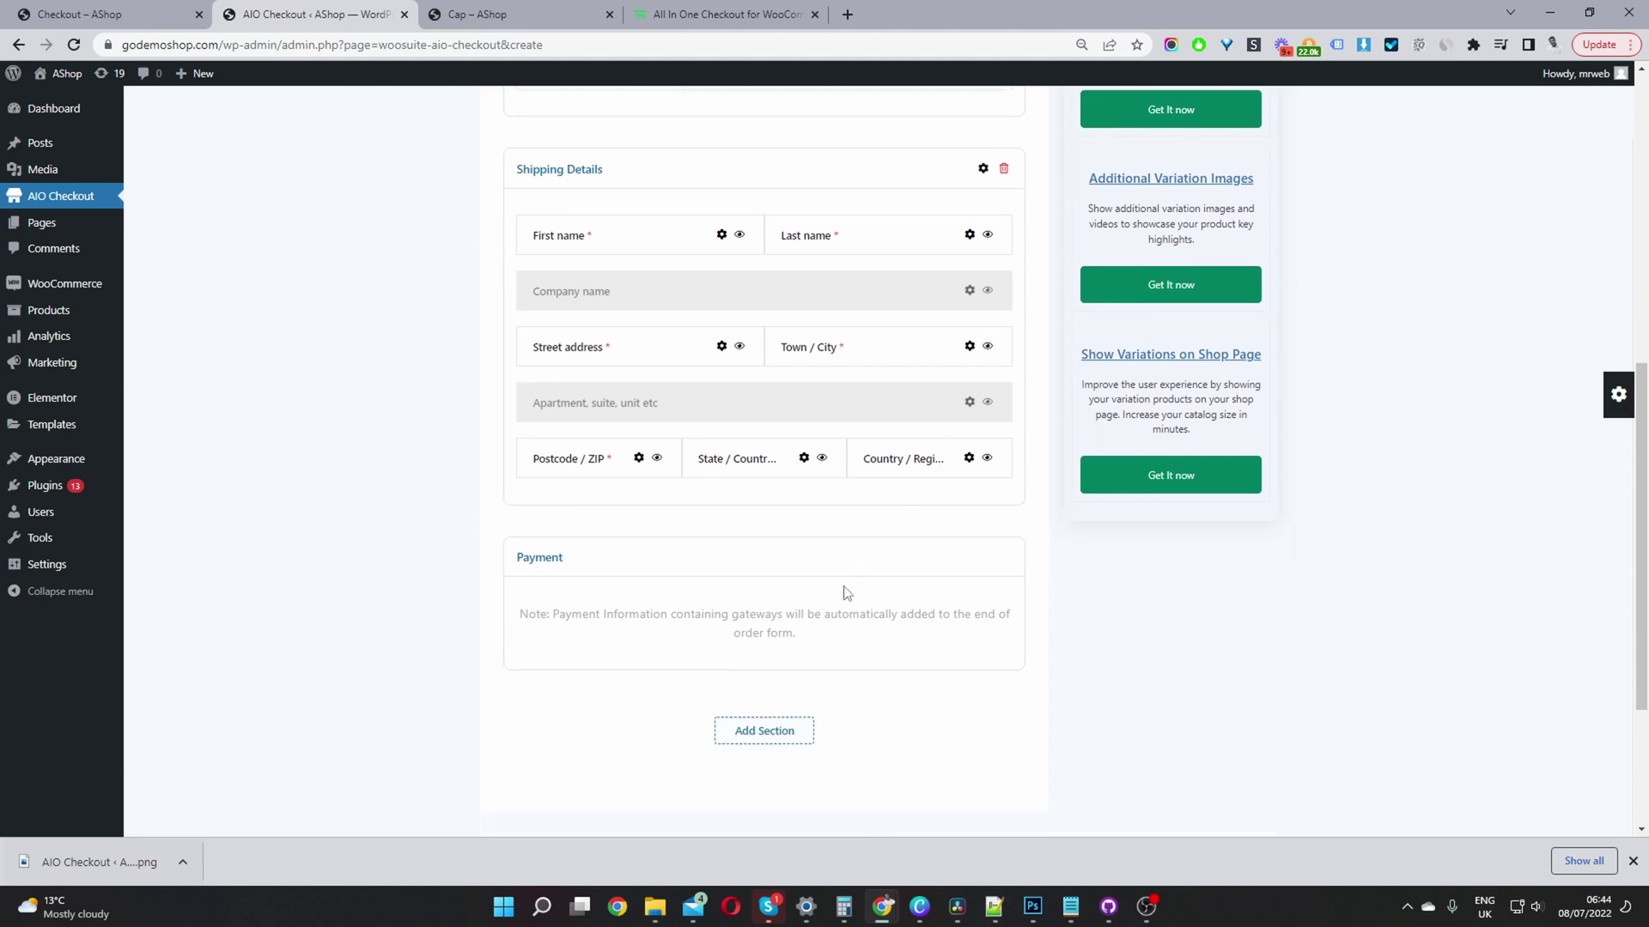
{"action": "scroll", "coordinate": [844, 560], "scroll_direction": "up", "scroll_amount": 5}
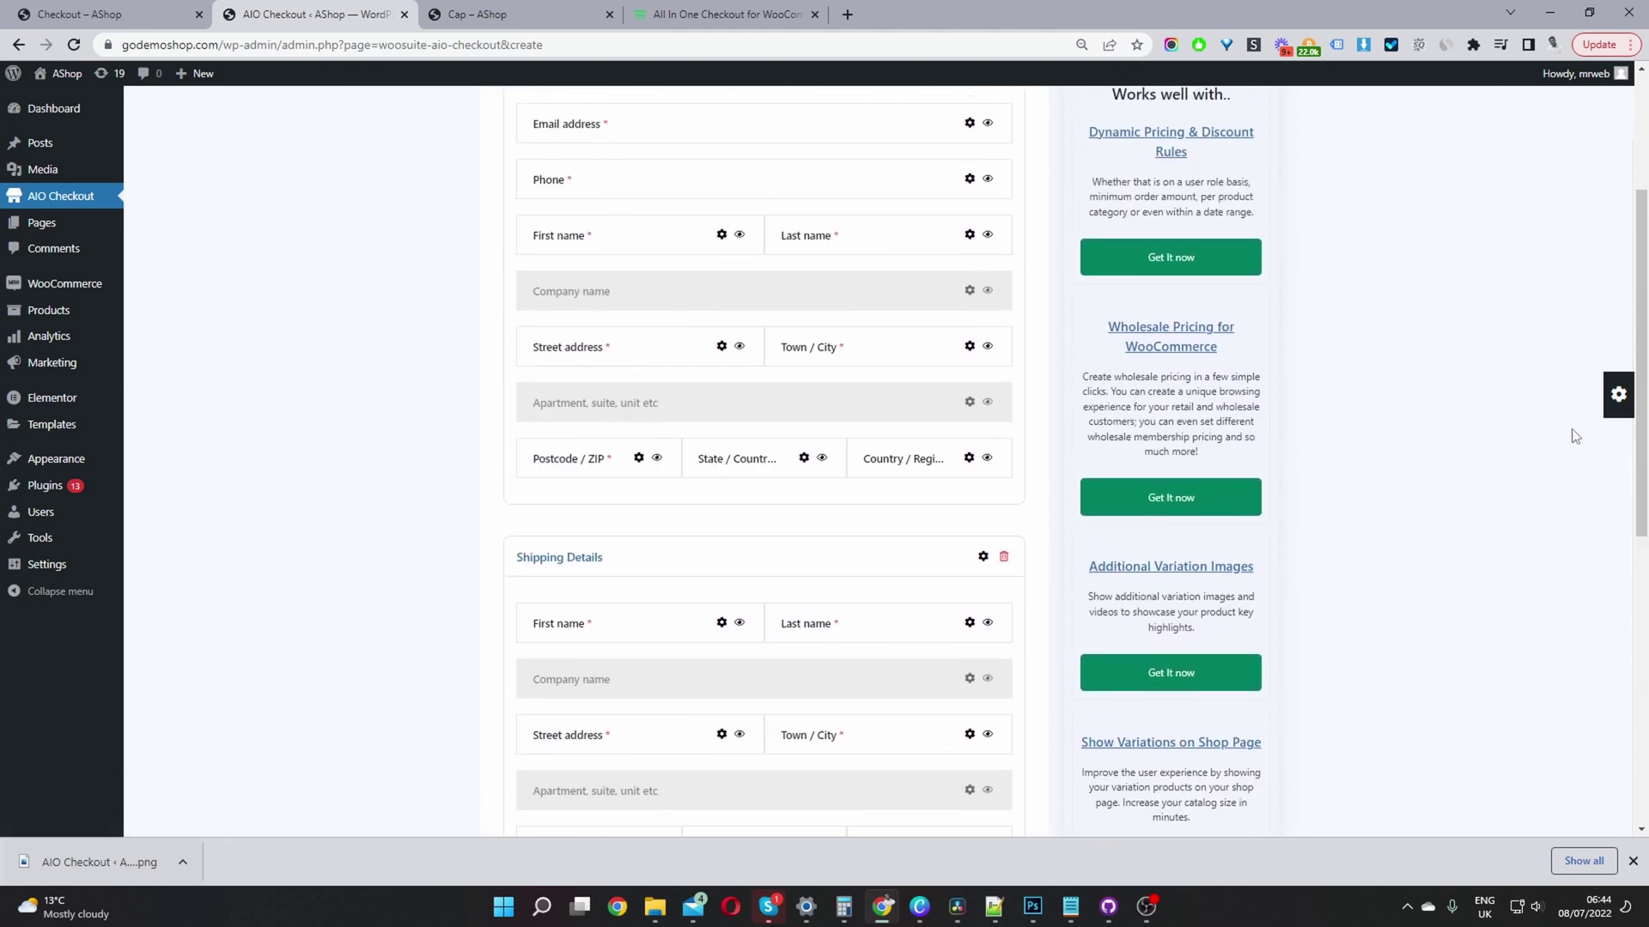
Add a Date field below the name fields and label it Enter Birthday
{"action": "left_click", "coordinate": [1616, 395]}
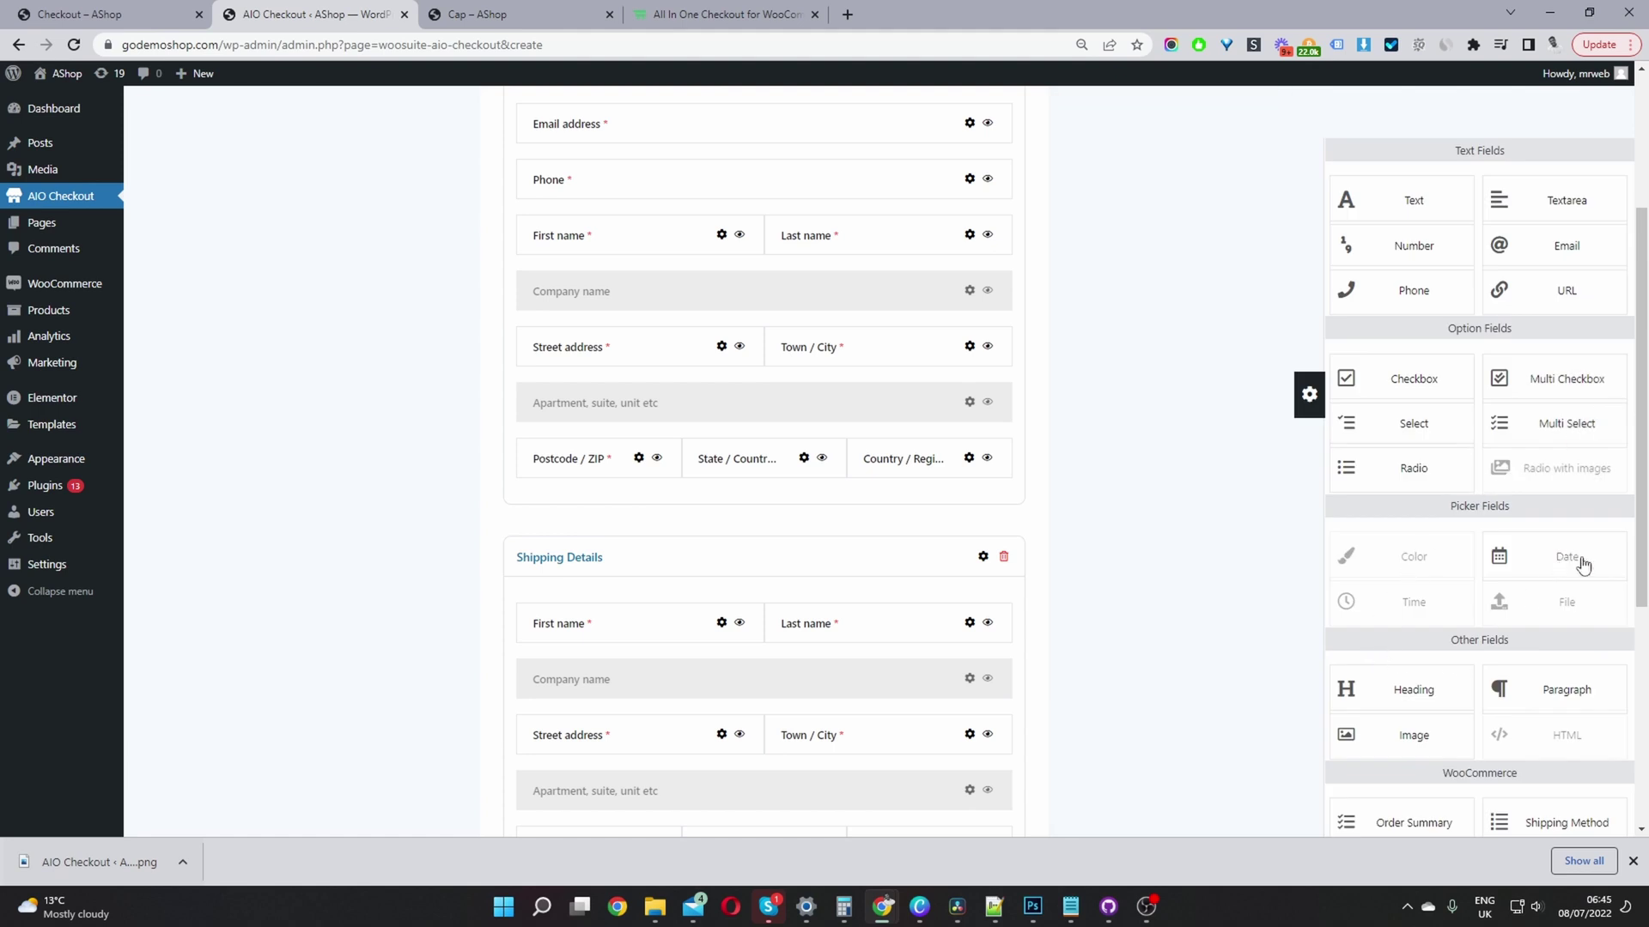
{"action": "left_click_drag", "start_coordinate": [1583, 565], "coordinate": [705, 290]}
{"action": "left_click", "coordinate": [951, 290]}
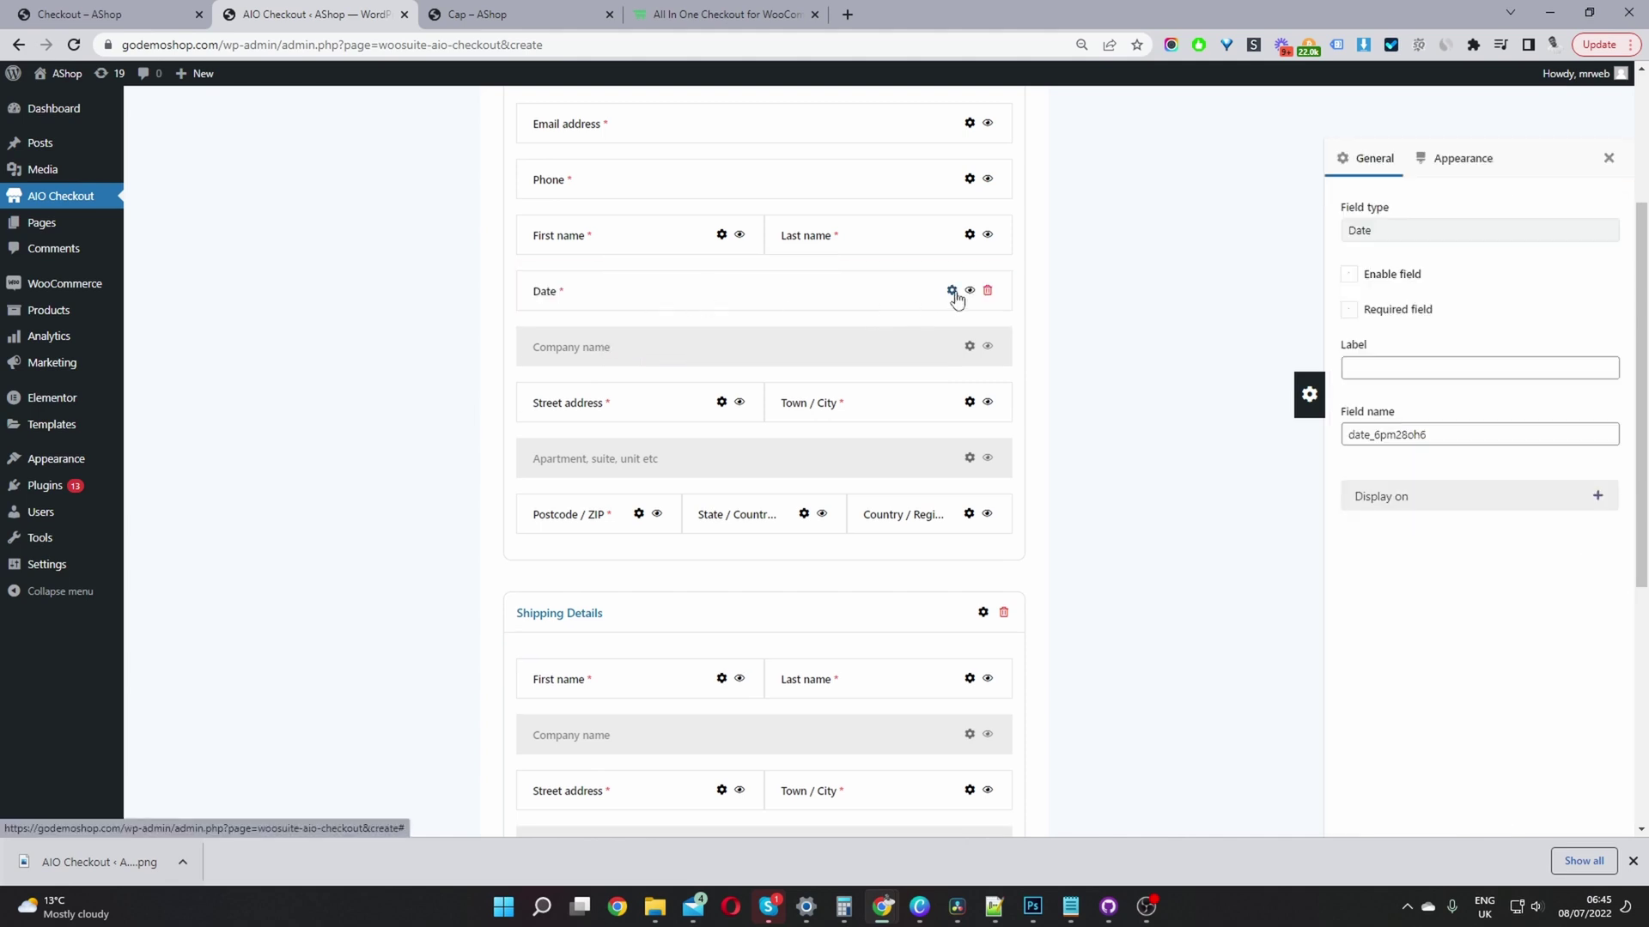
{"action": "left_click", "coordinate": [1390, 367]}
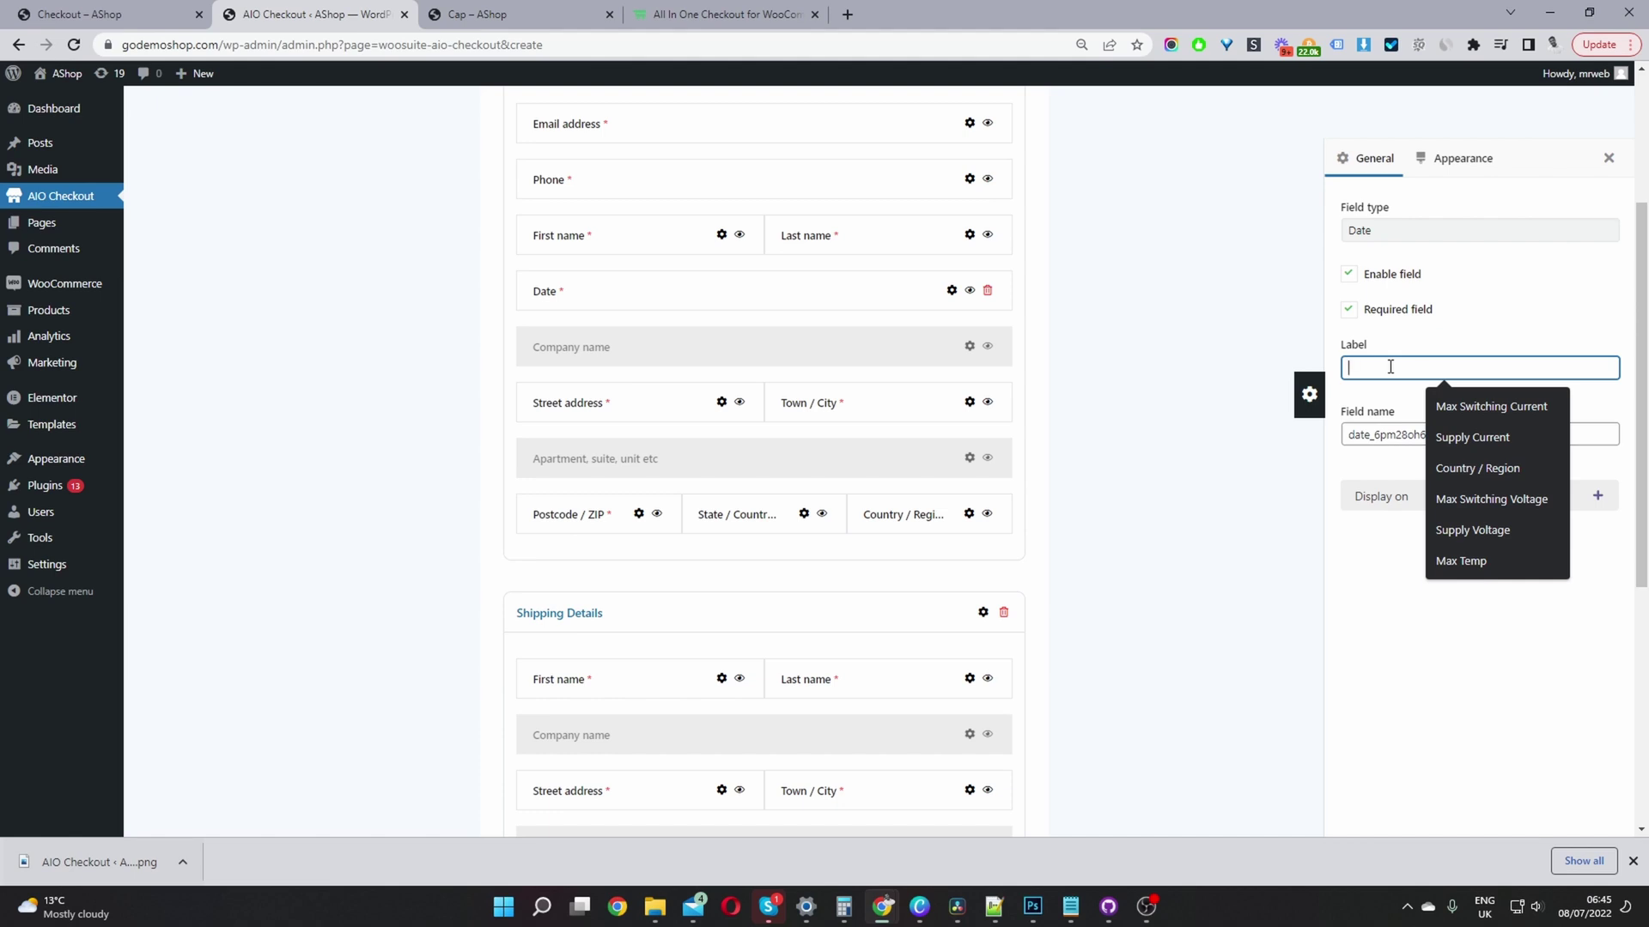
{"action": "type", "text": "Enter Birthday"}
{"action": "left_click", "coordinate": [1457, 570]}
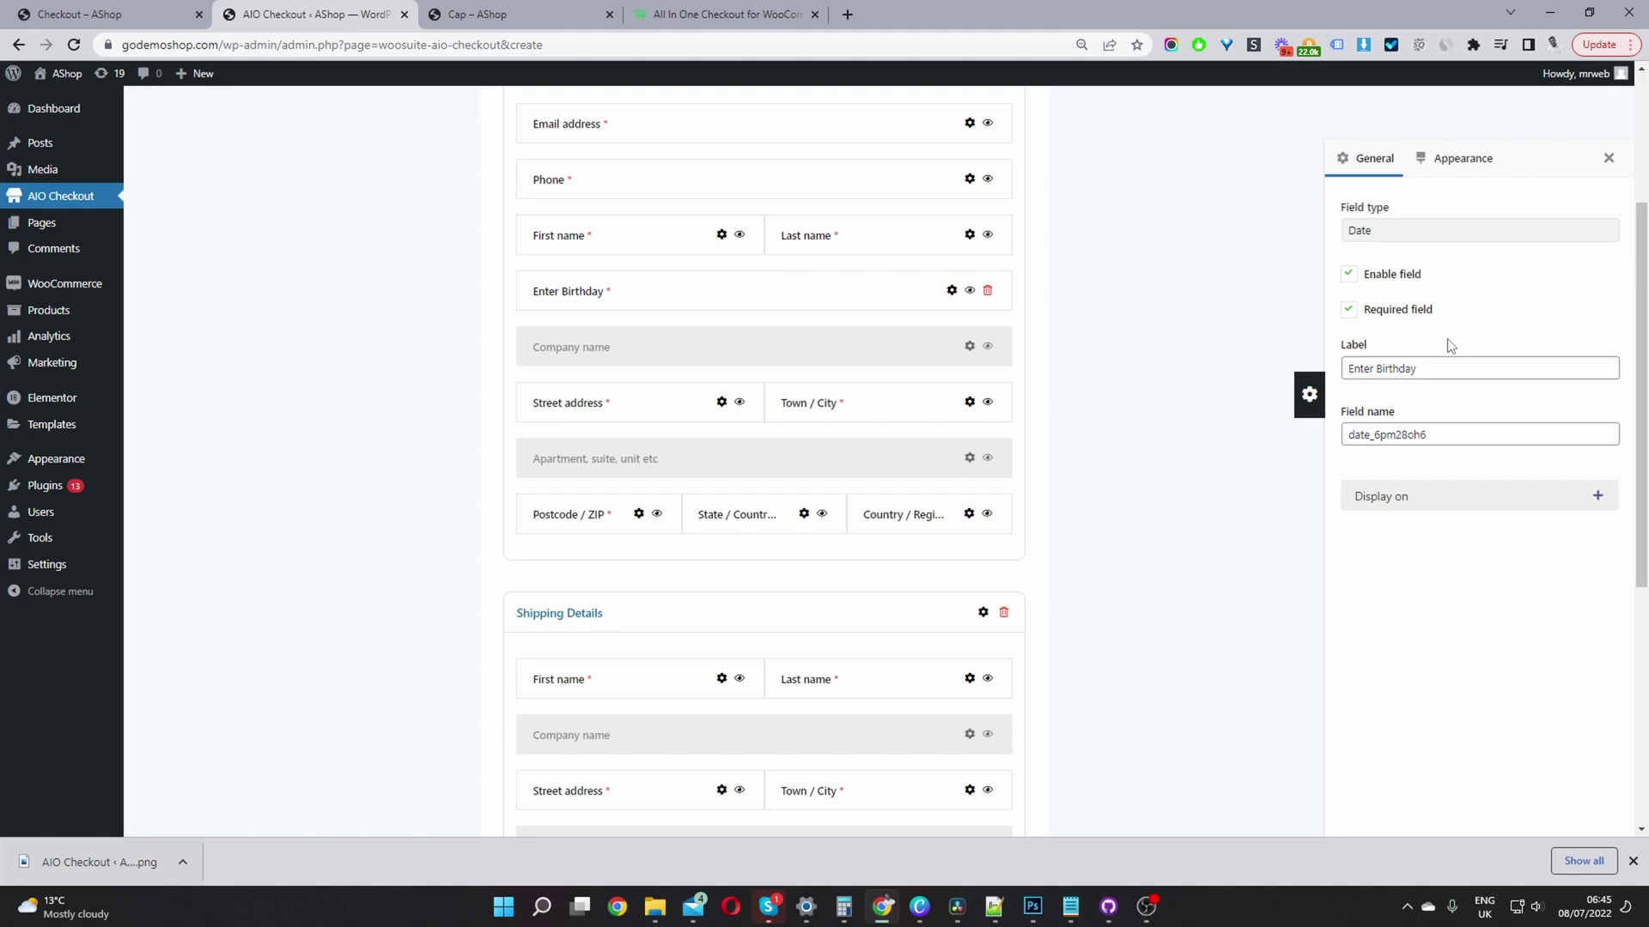
Stop displaying the Enter Birthday field on the Thank You Page
{"action": "left_click", "coordinate": [1422, 500]}
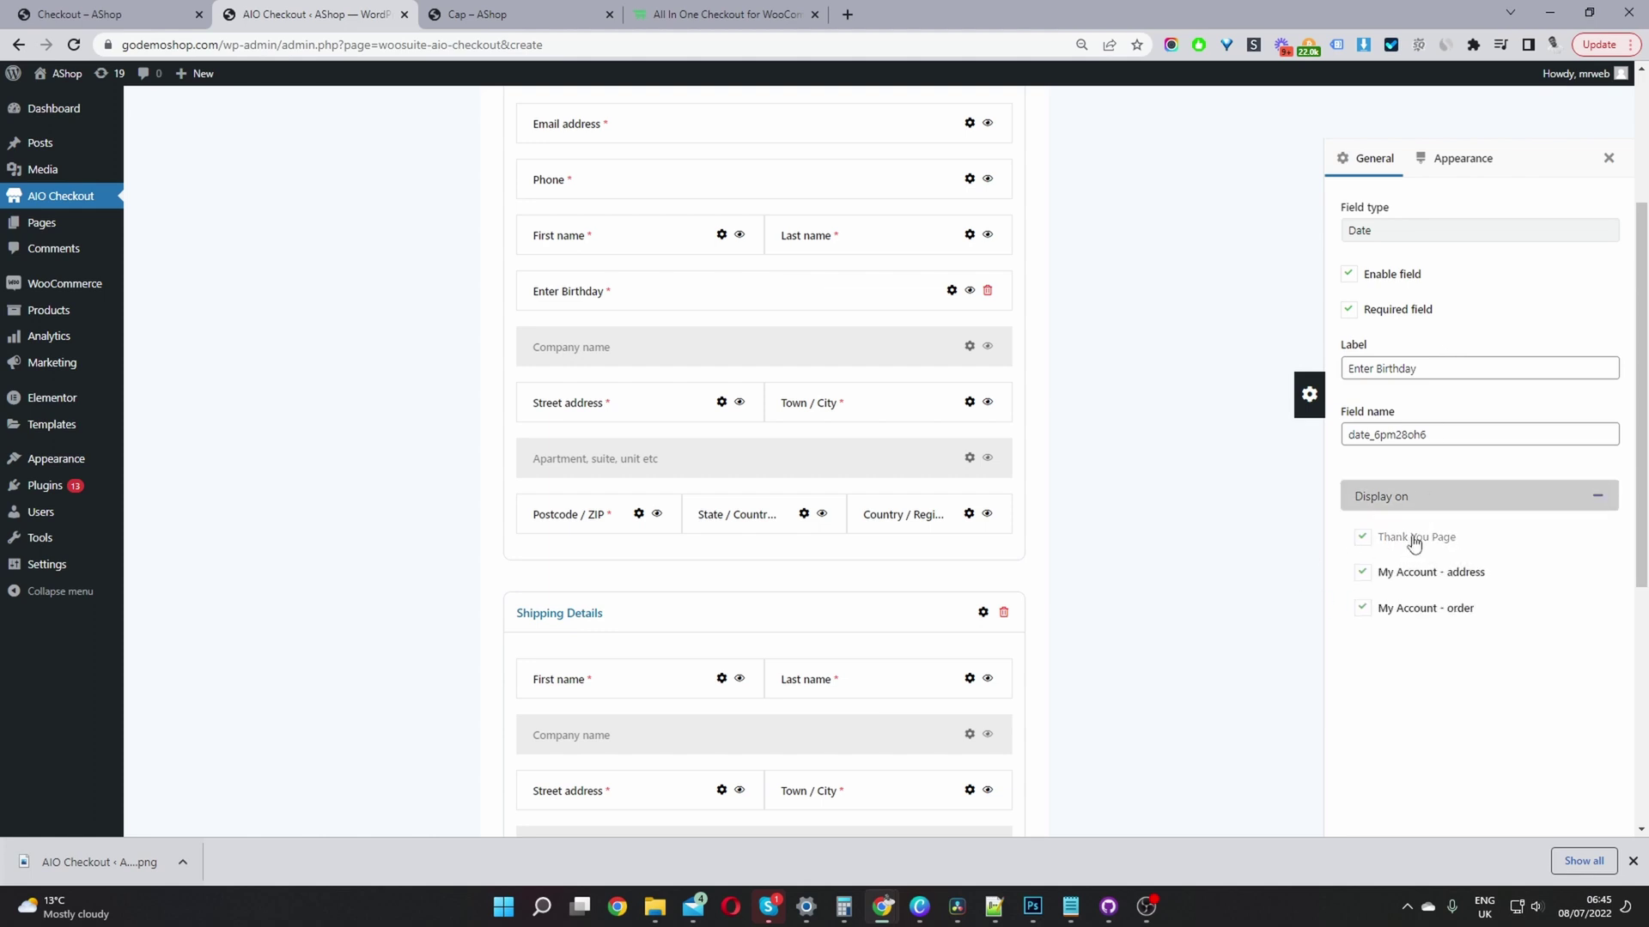
{"action": "left_click", "coordinate": [1362, 550]}
{"action": "left_click", "coordinate": [1607, 159]}
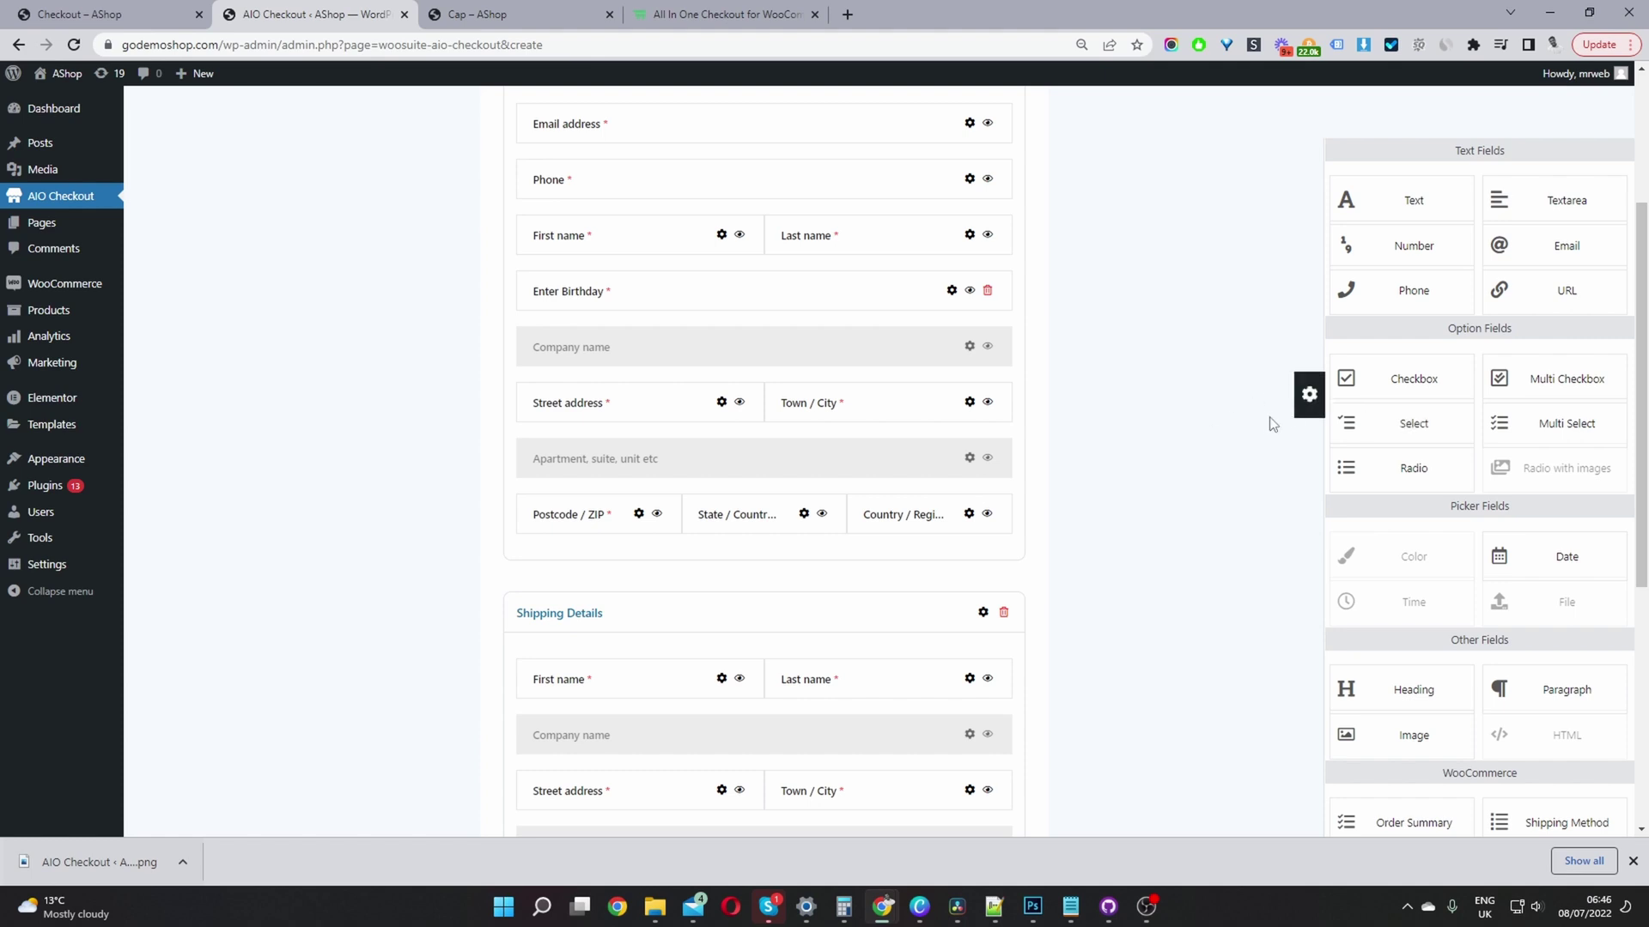
{"action": "scroll", "coordinate": [1268, 419], "scroll_direction": "up", "scroll_amount": 3}
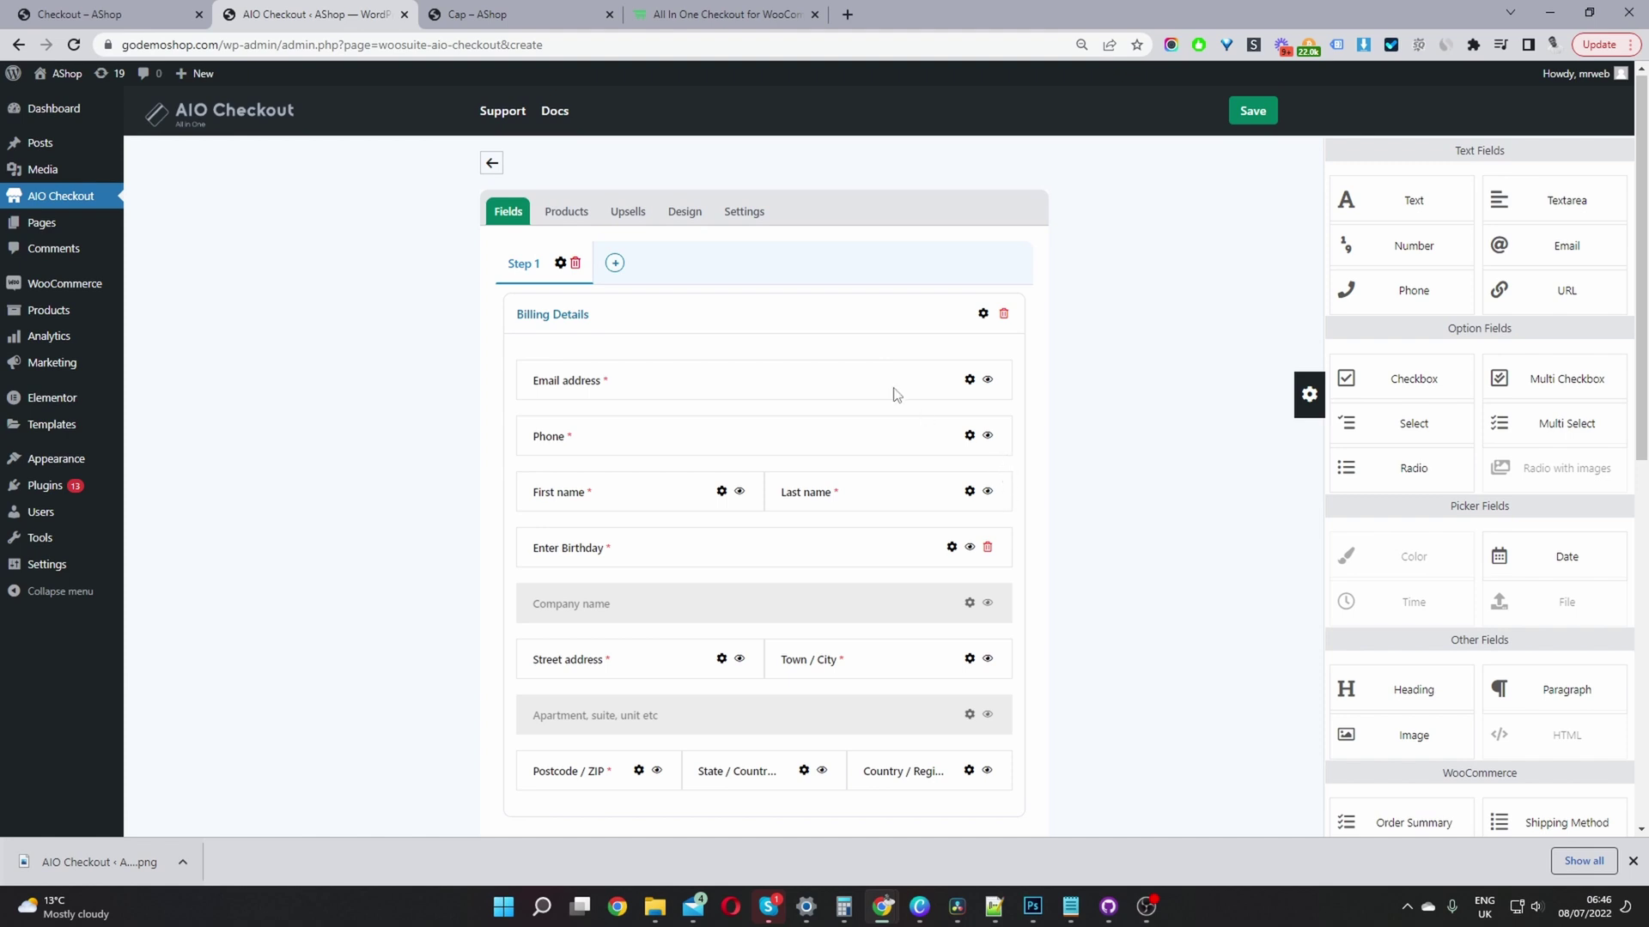
{"action": "left_click", "coordinate": [615, 266]}
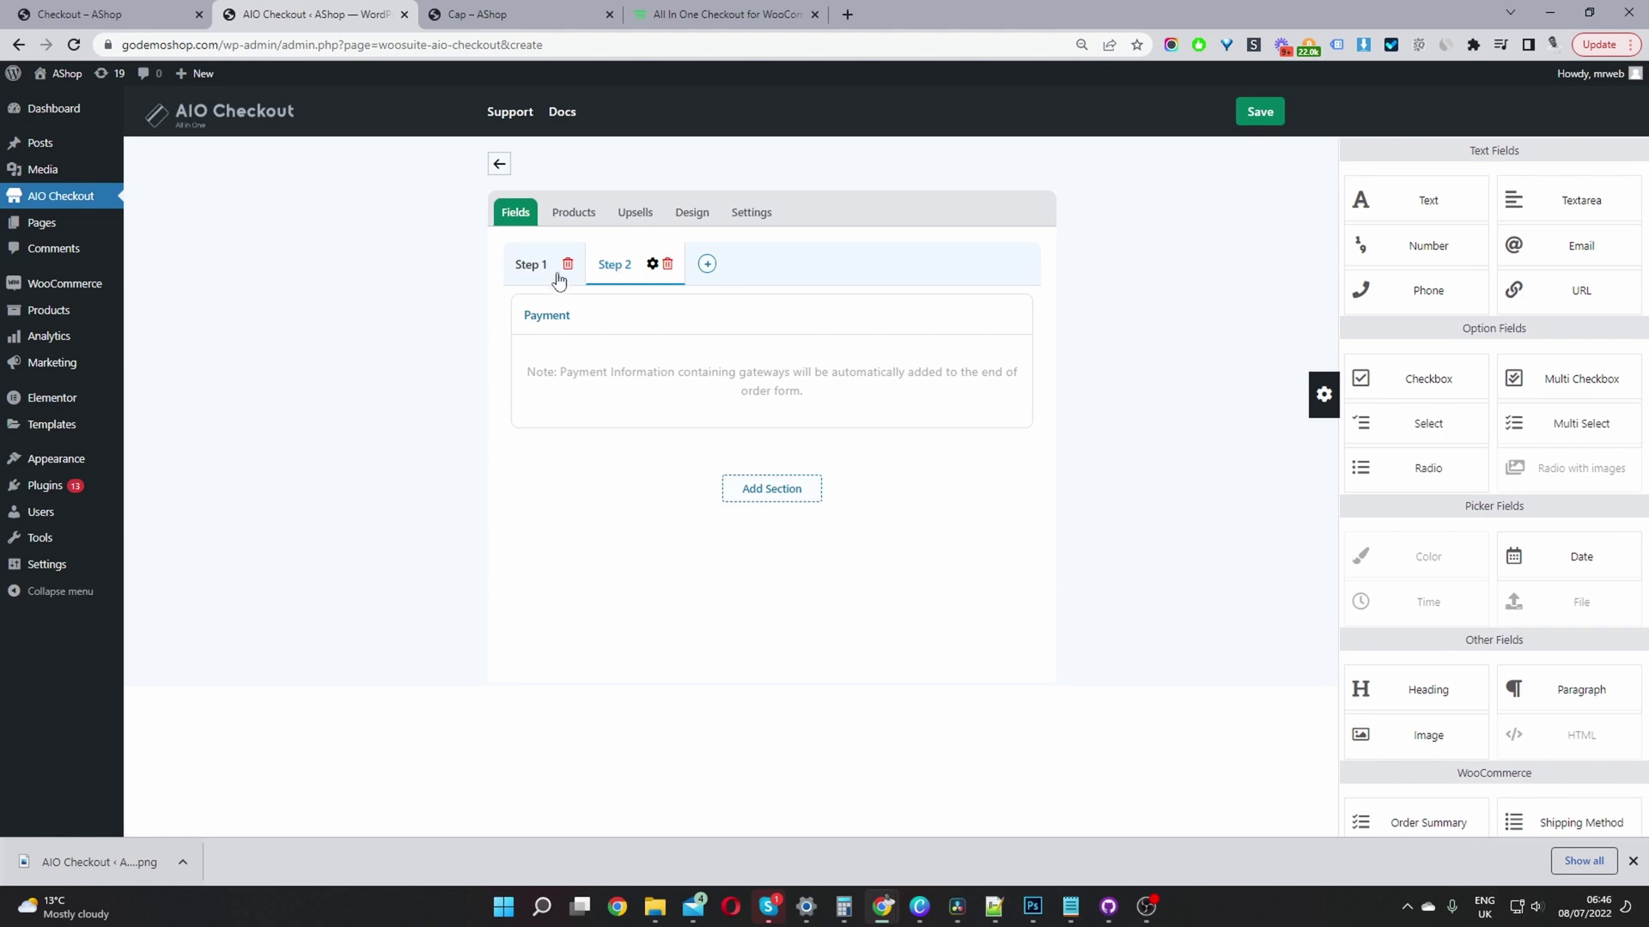
{"action": "left_click", "coordinate": [706, 266]}
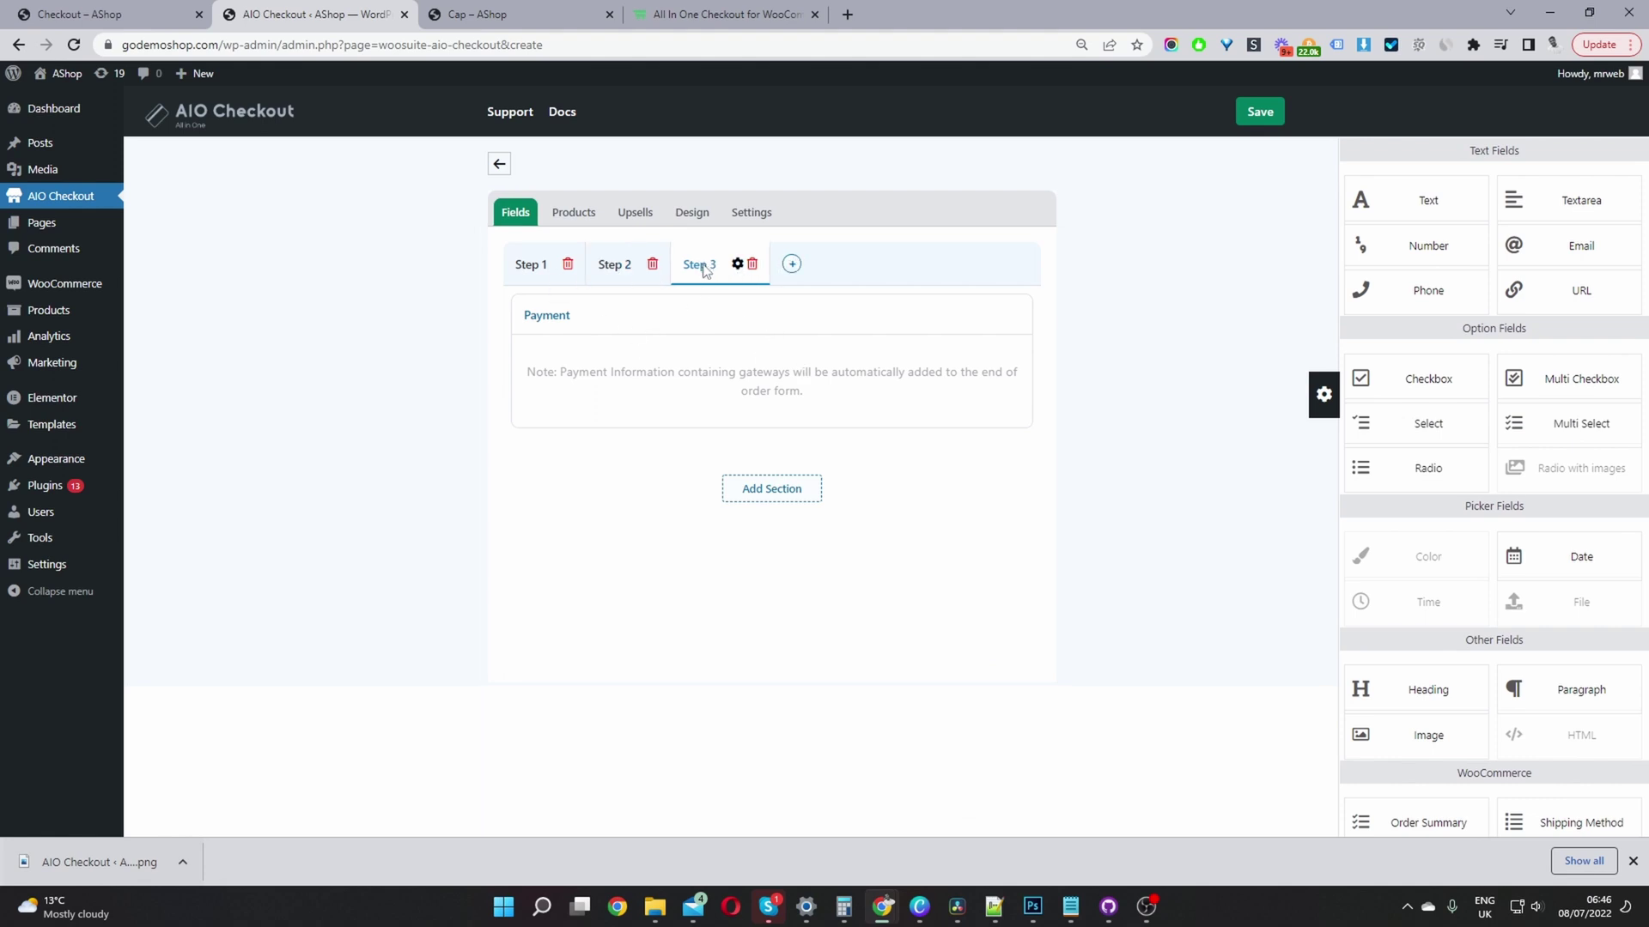
{"action": "left_click", "coordinate": [630, 271]}
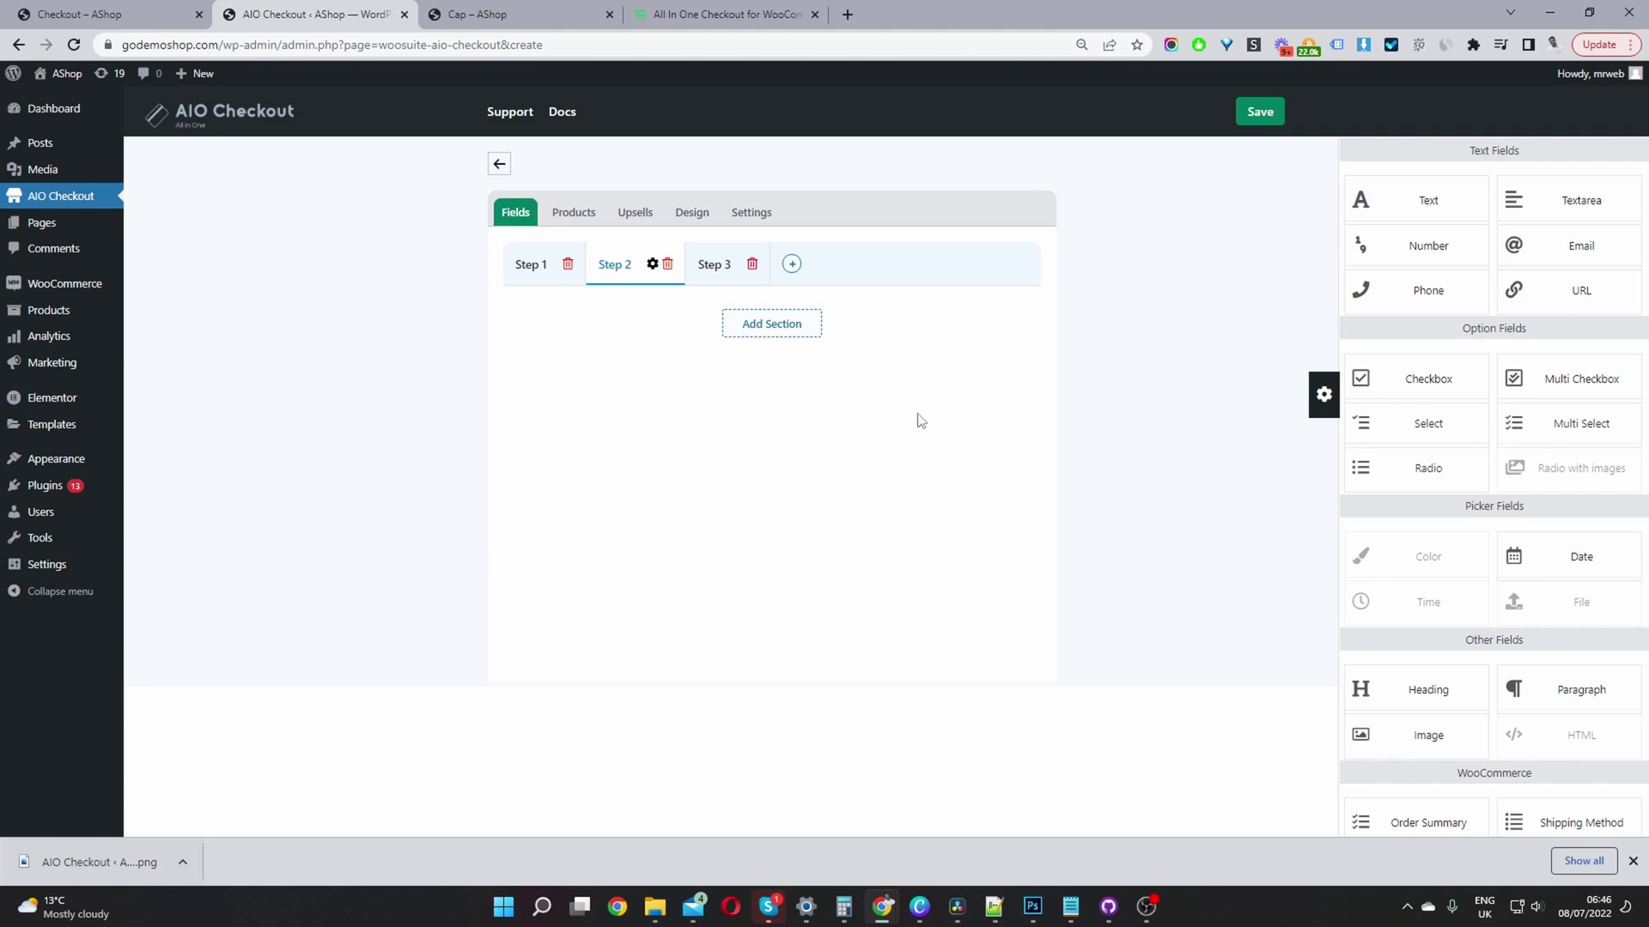
{"action": "left_click", "coordinate": [528, 264]}
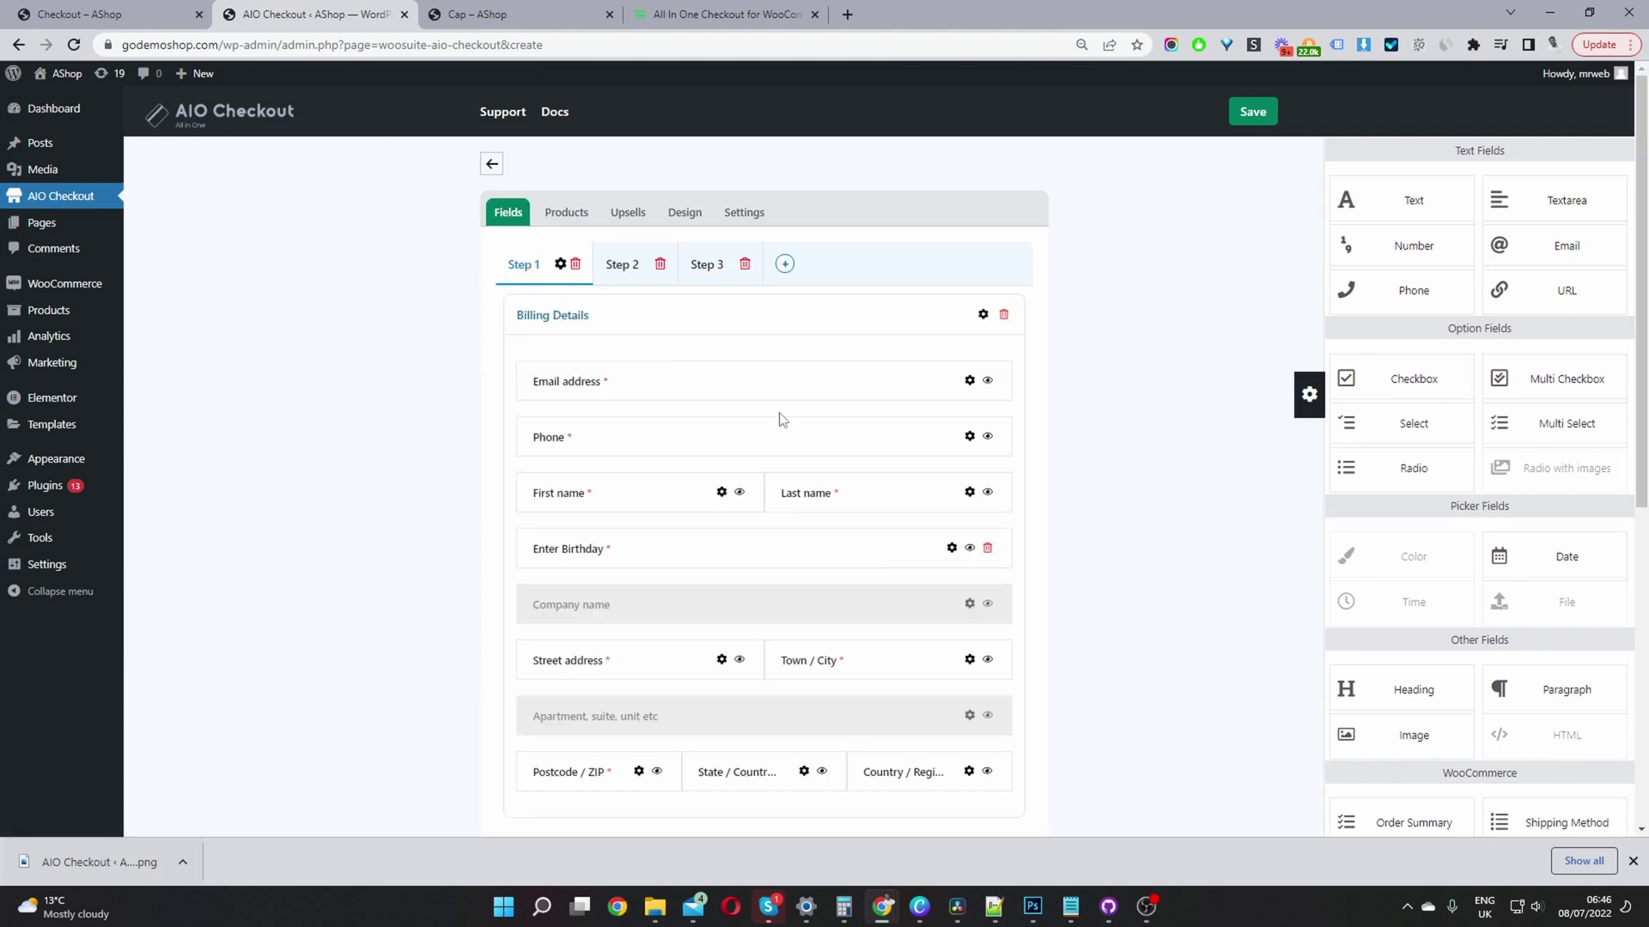
{"action": "scroll", "coordinate": [897, 459], "scroll_direction": "down", "scroll_amount": 3}
{"action": "scroll", "coordinate": [900, 459], "scroll_direction": "down", "scroll_amount": 3}
{"action": "left_click_drag", "start_coordinate": [666, 453], "coordinate": [632, 271]}
{"action": "scroll", "coordinate": [746, 355], "scroll_direction": "up", "scroll_amount": 3}
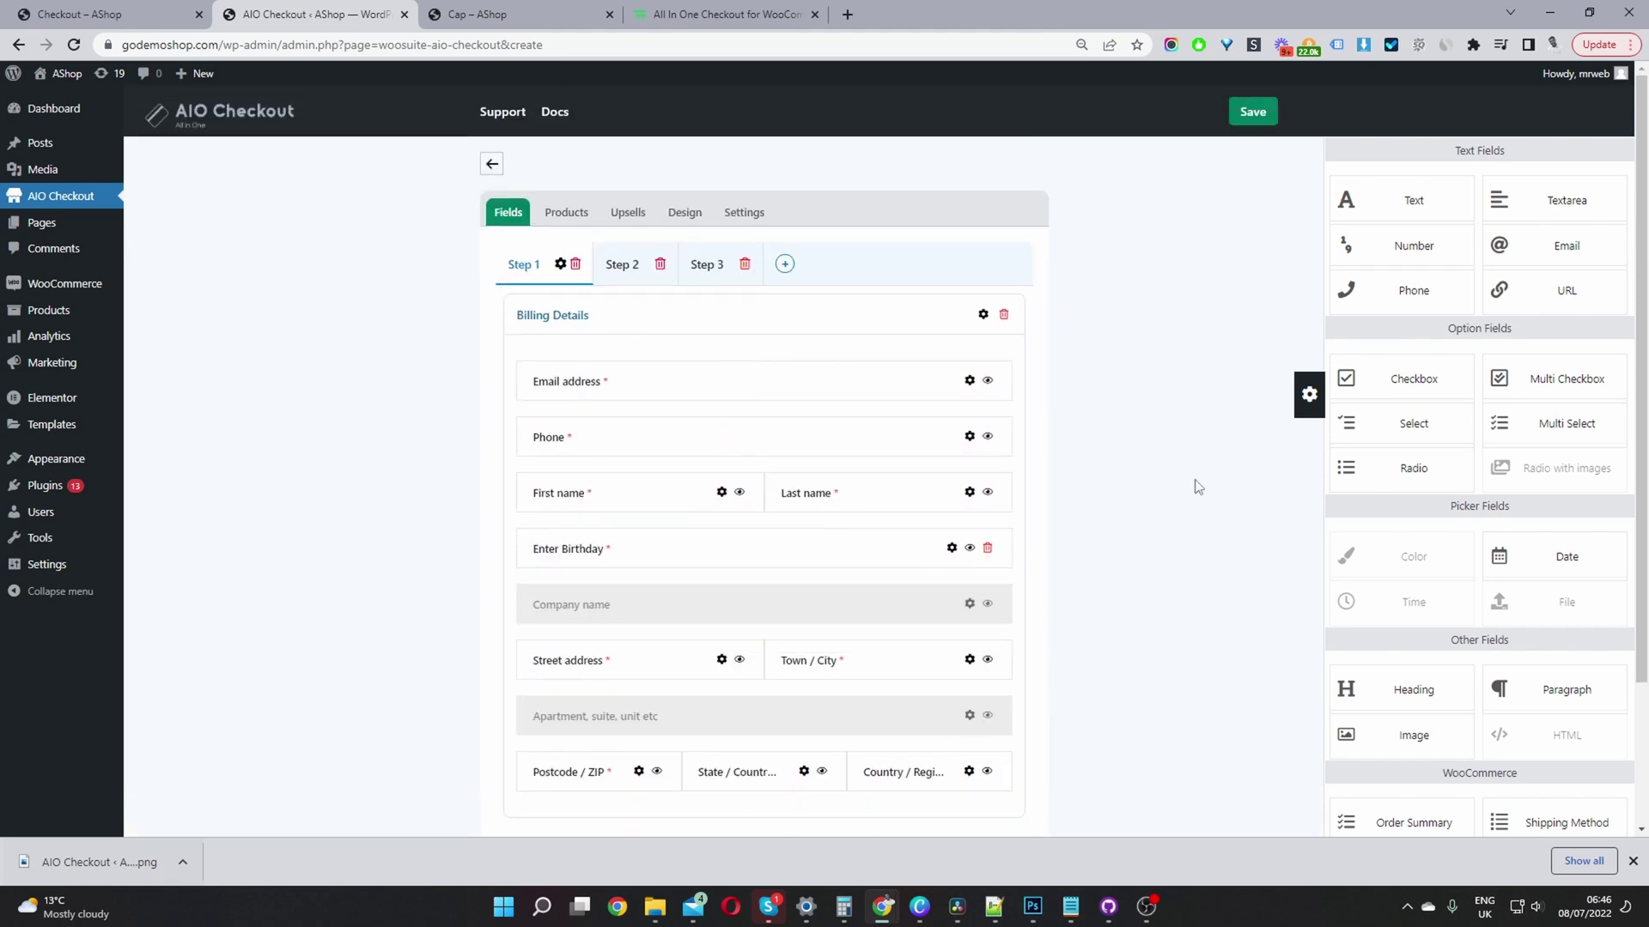
{"action": "left_click", "coordinate": [622, 273]}
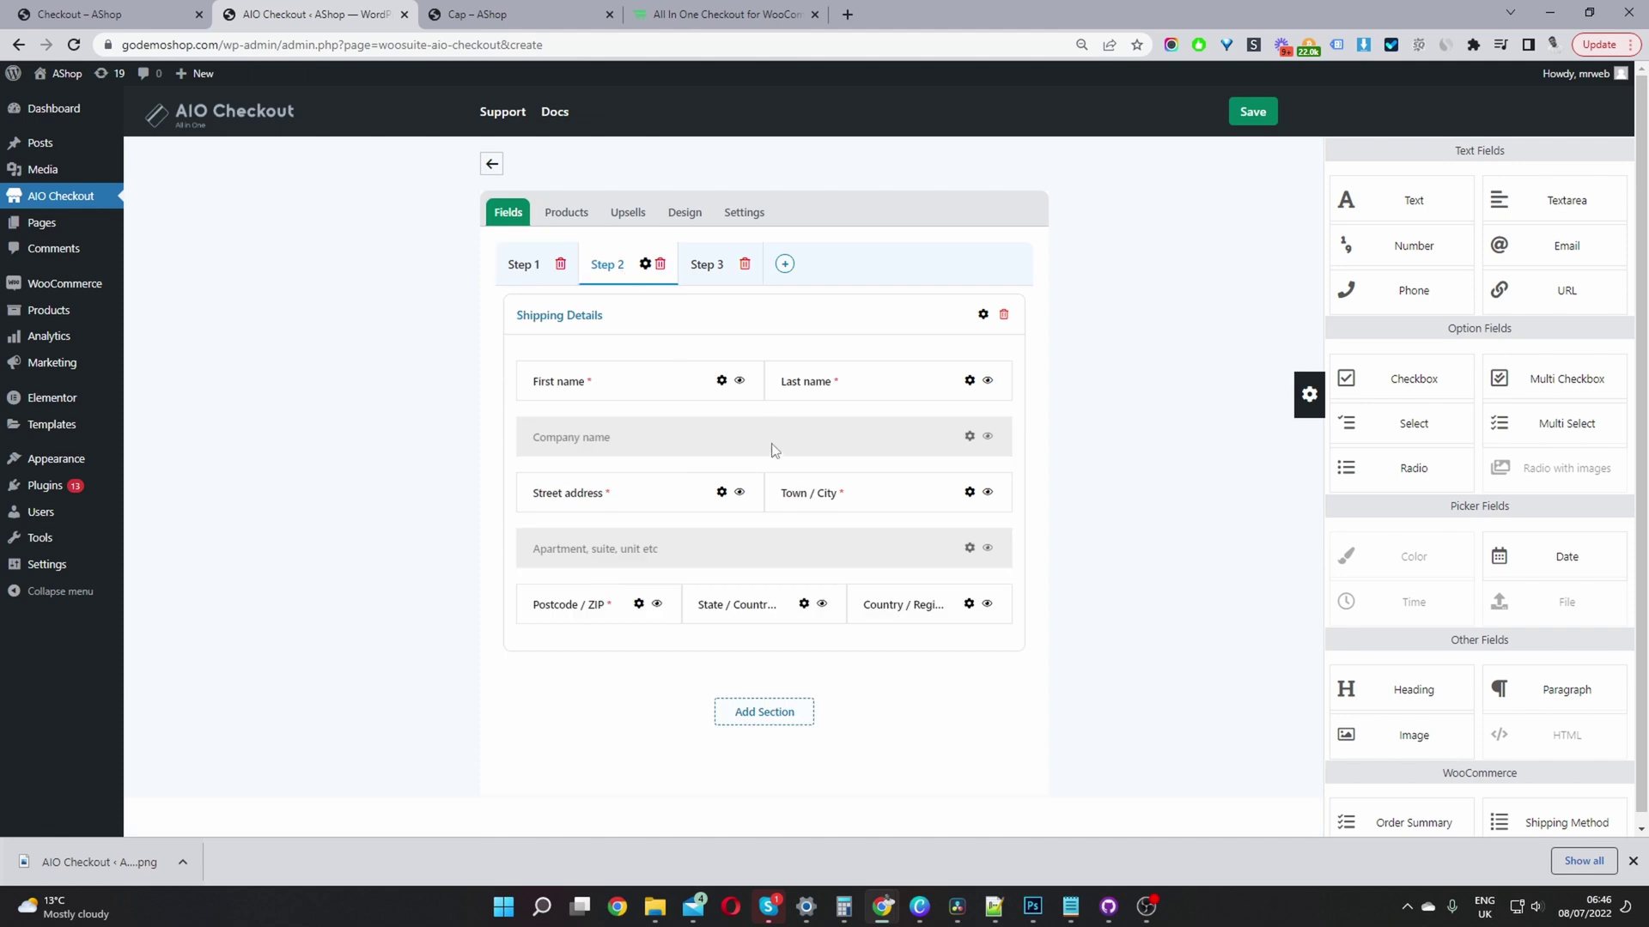
{"action": "left_click", "coordinate": [525, 266]}
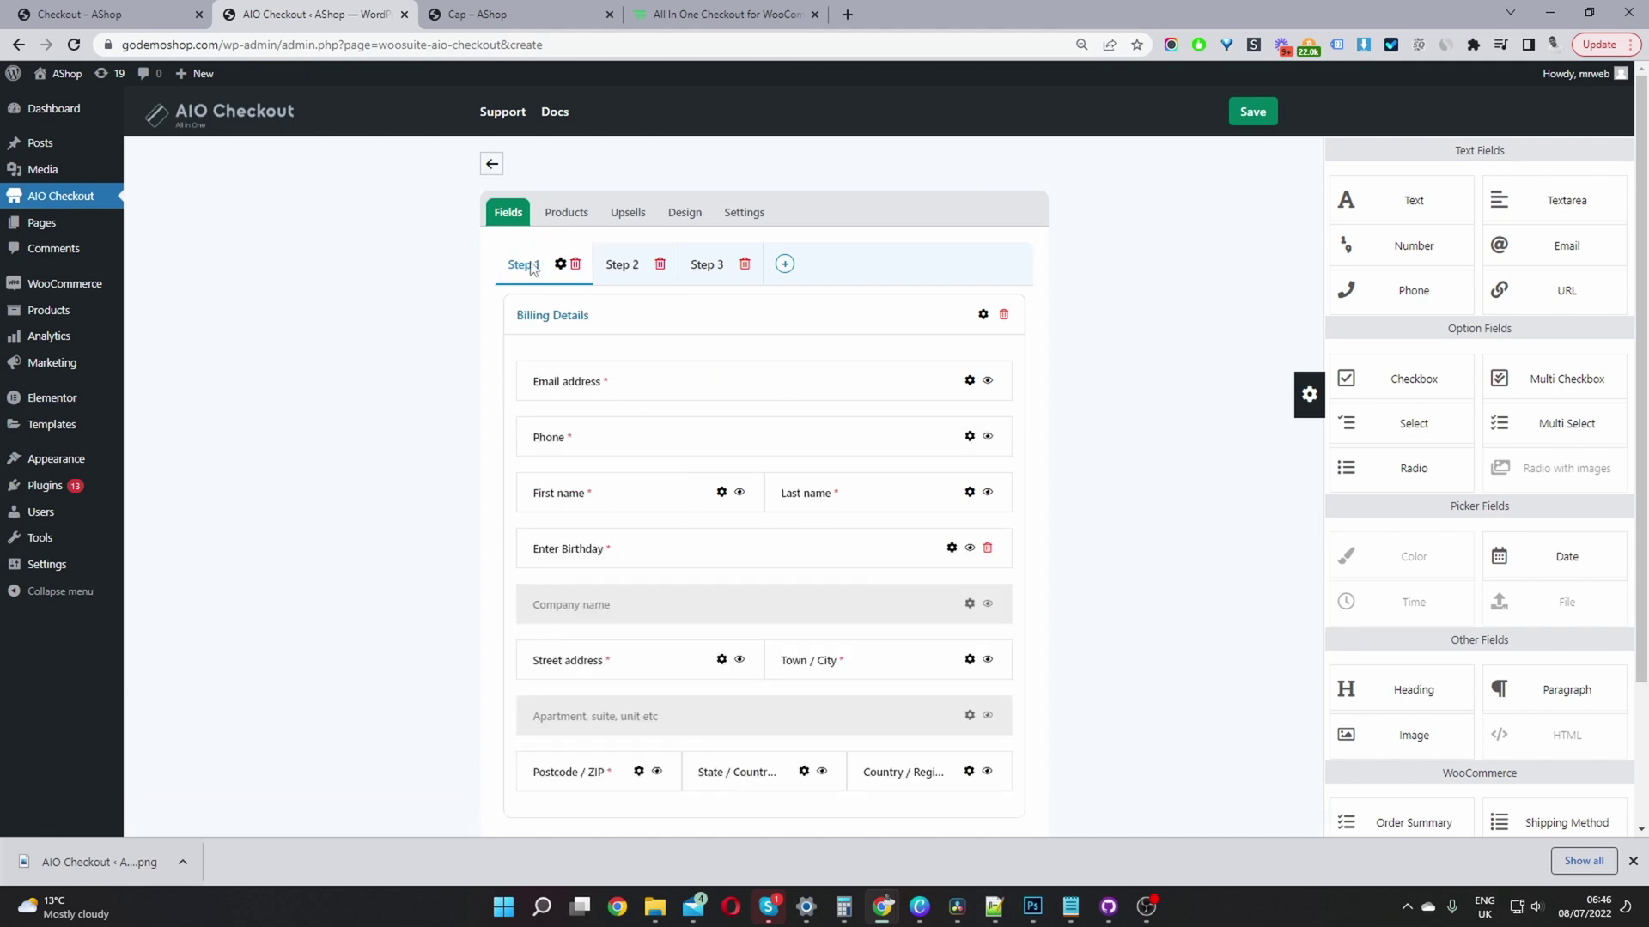
{"action": "left_click", "coordinate": [623, 273]}
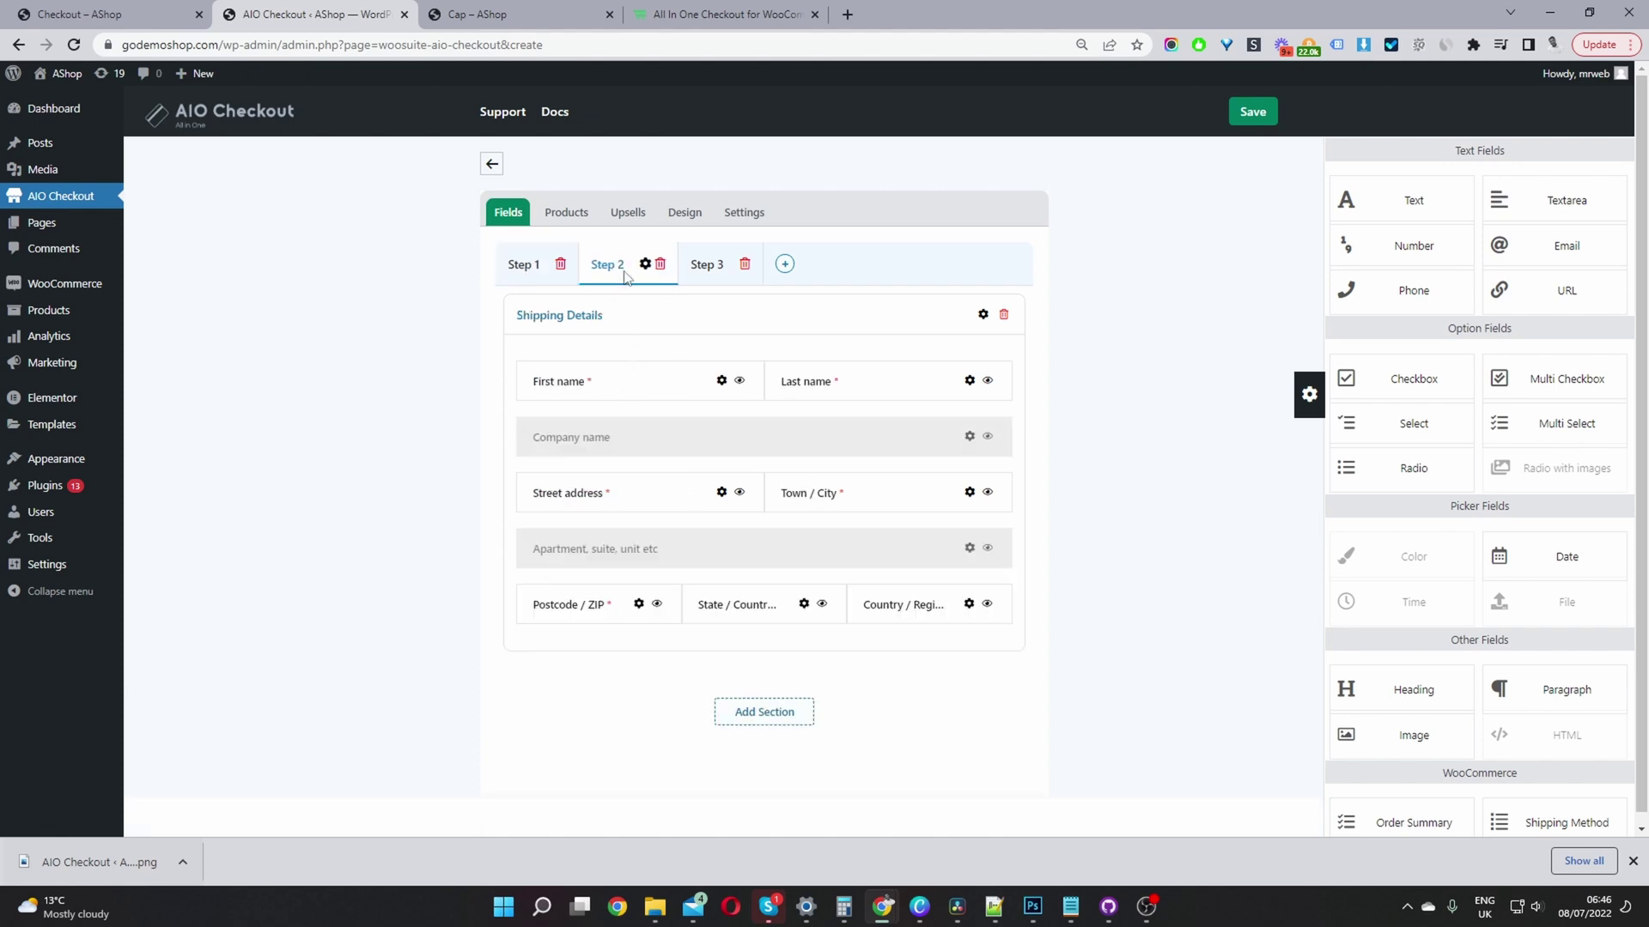
{"action": "left_click", "coordinate": [707, 283]}
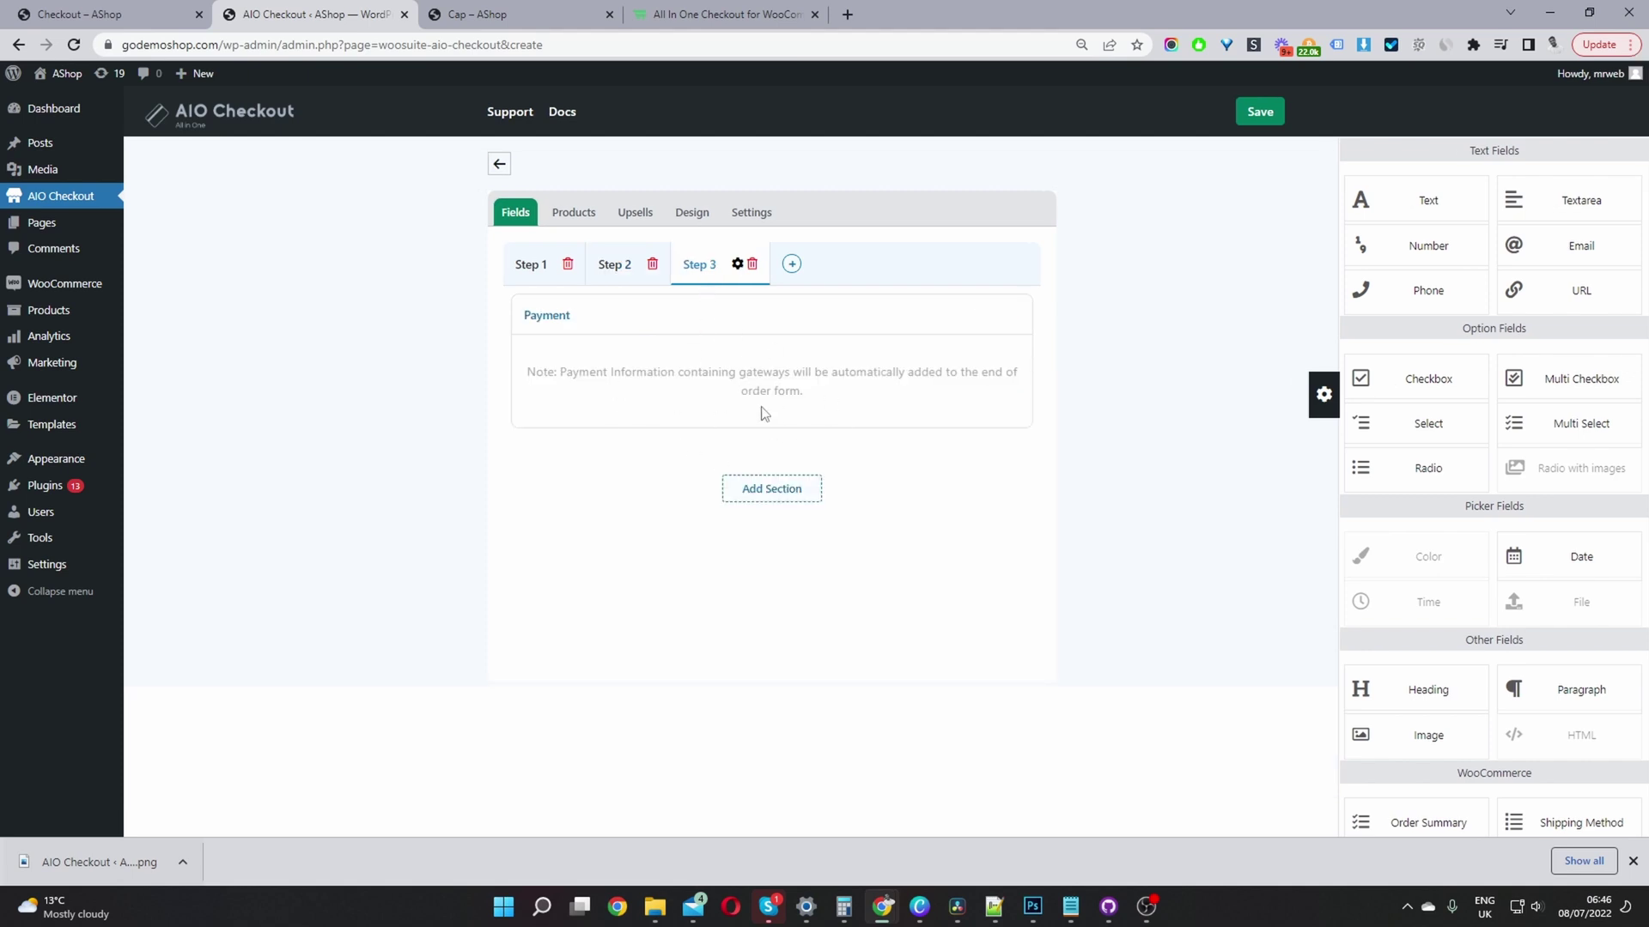
{"action": "left_click", "coordinate": [526, 273]}
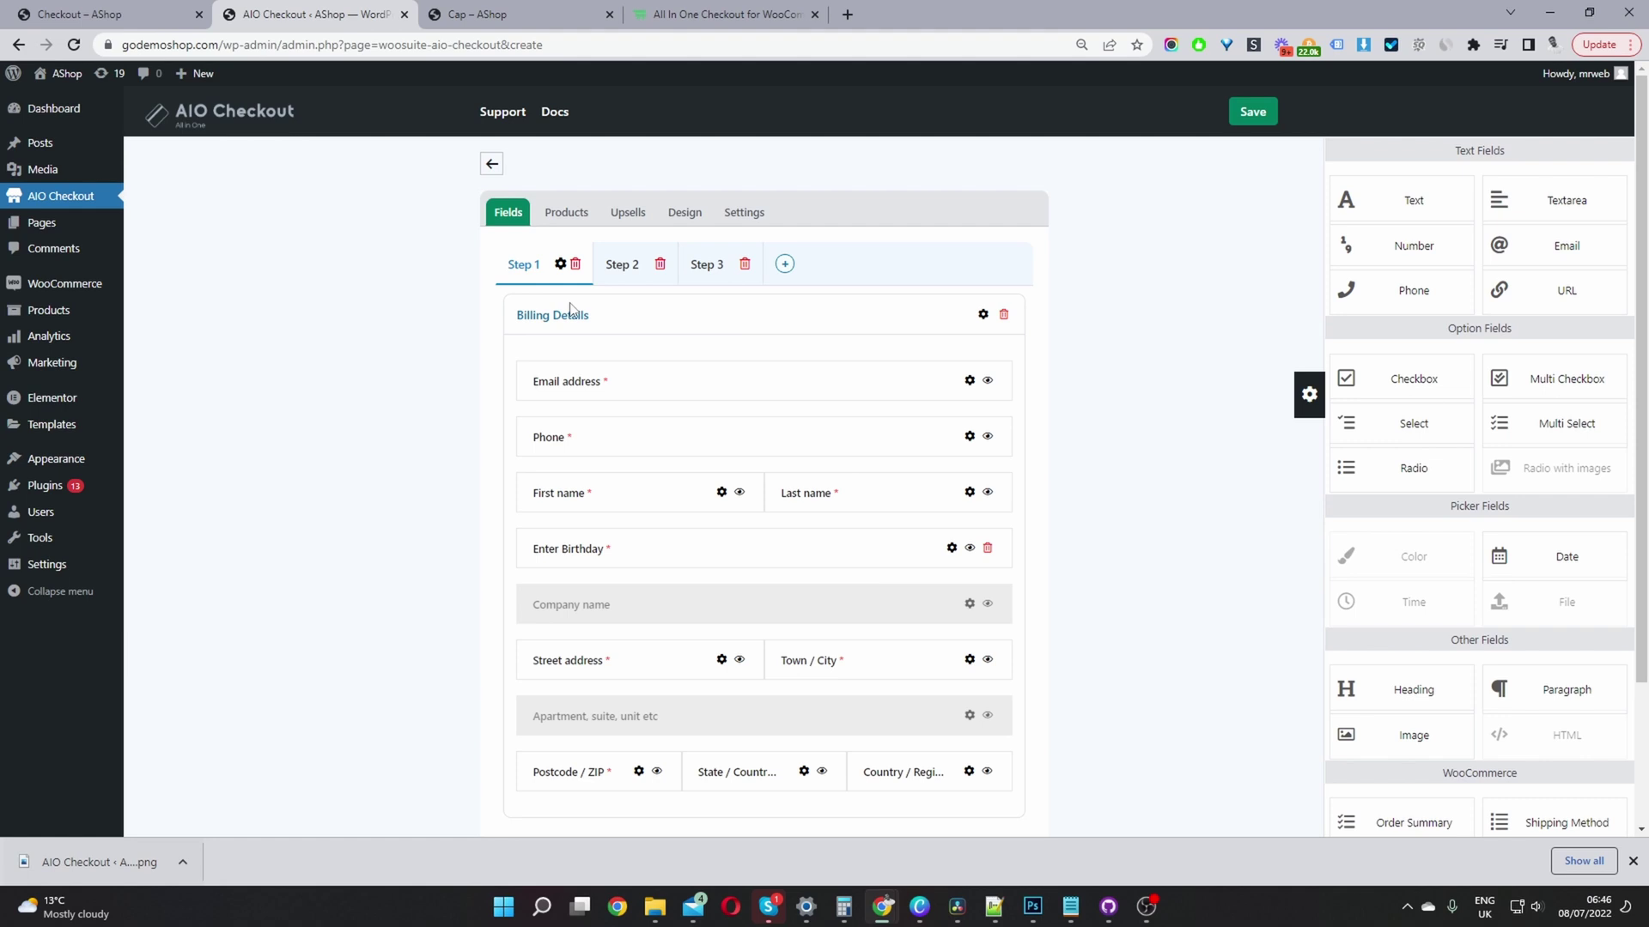
Relabel the first two steps Billing and Shipping, and open the third step's label settings
{"action": "left_click", "coordinate": [560, 263]}
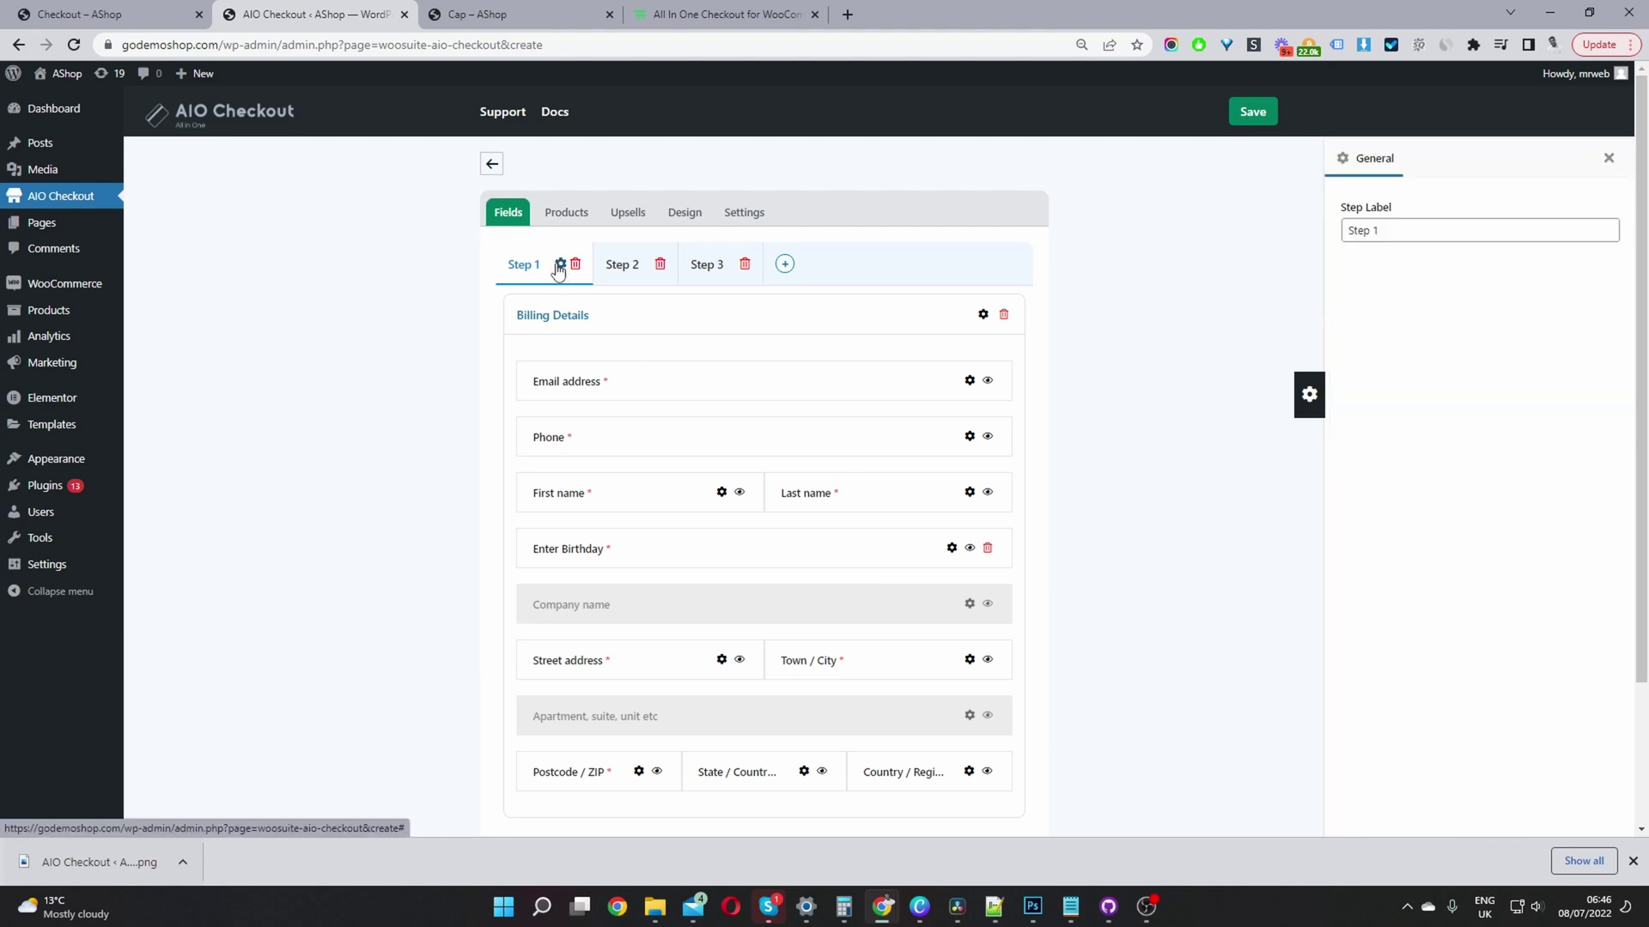
{"action": "left_click_drag", "start_coordinate": [1402, 229], "coordinate": [1333, 234]}
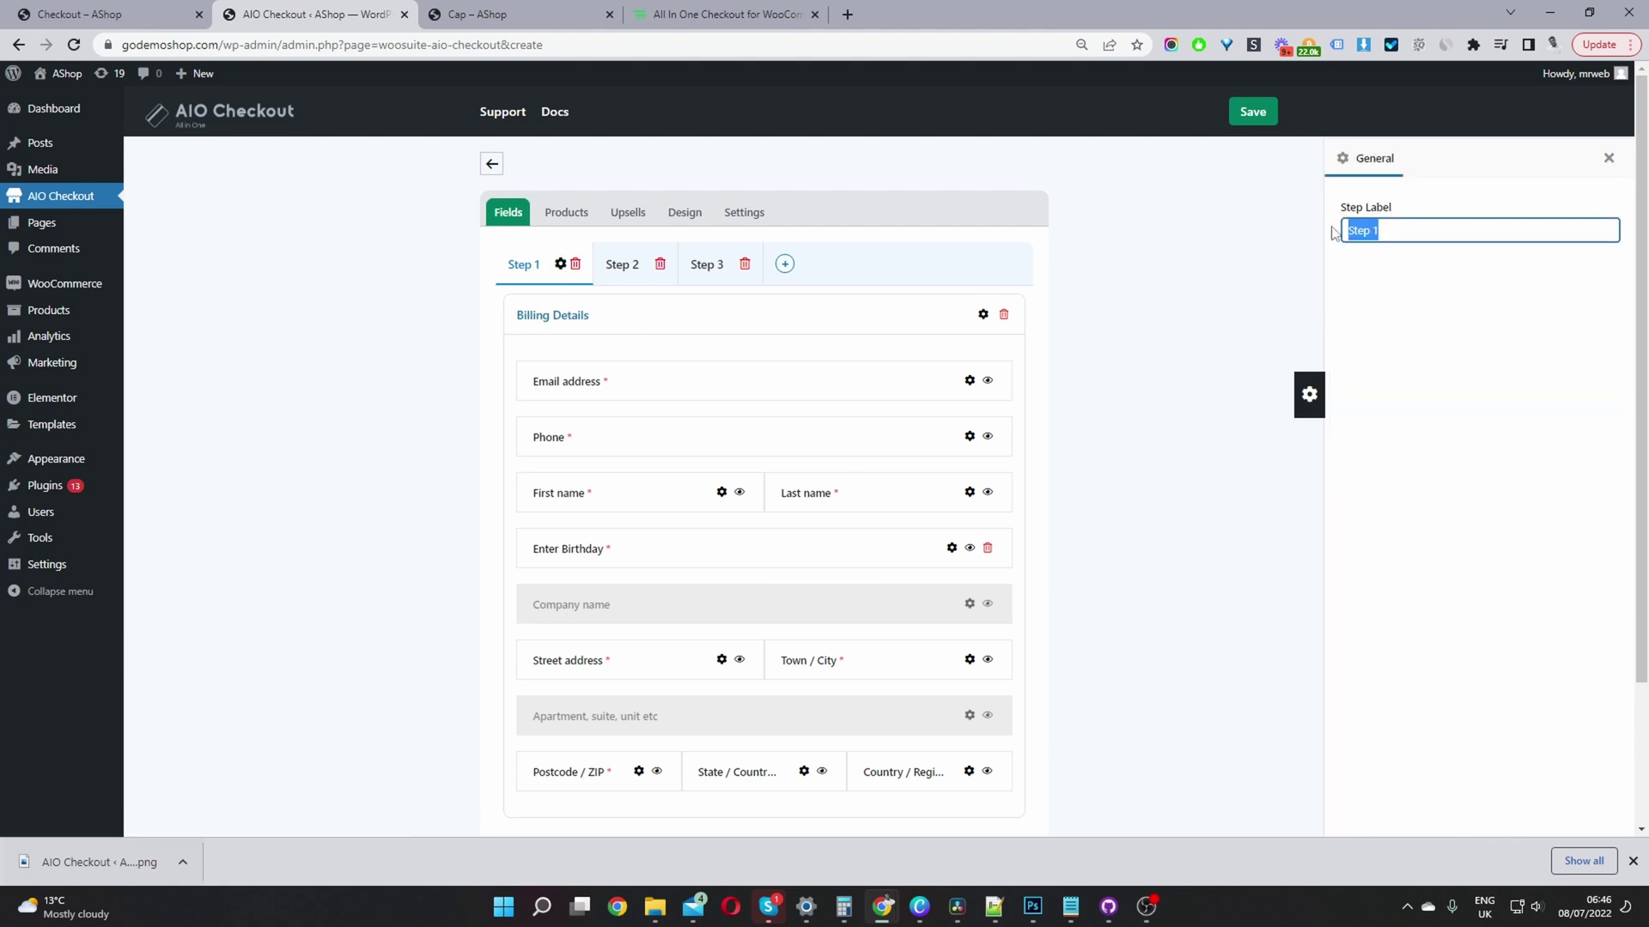
{"action": "type", "text": "Billing"}
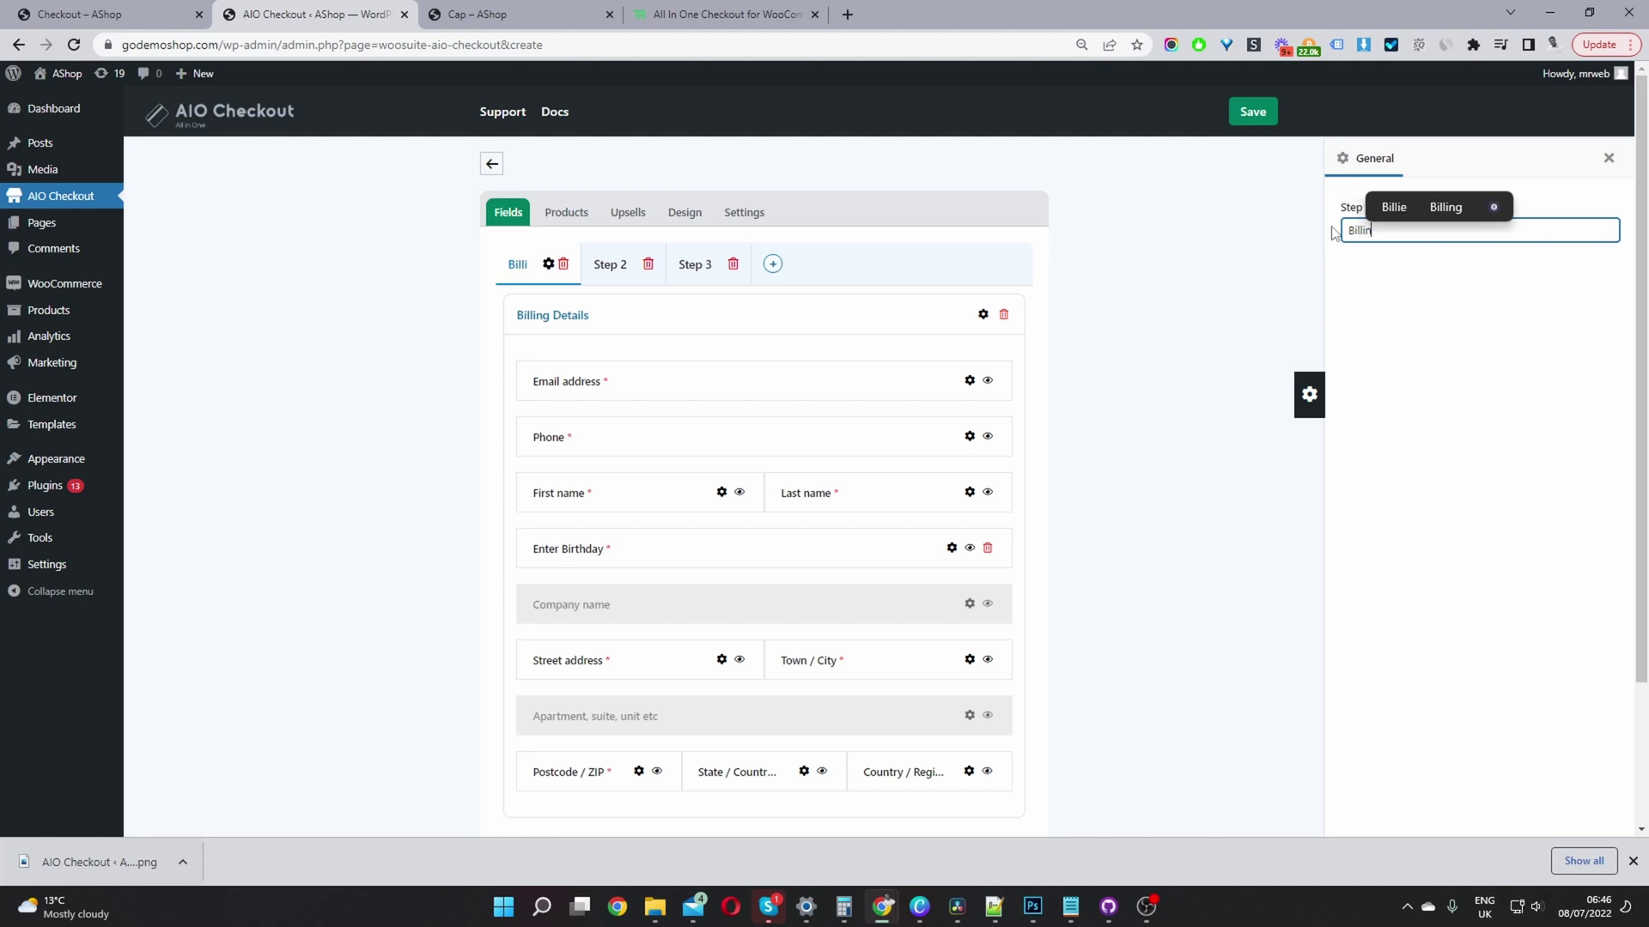
{"action": "left_click", "coordinate": [637, 268]}
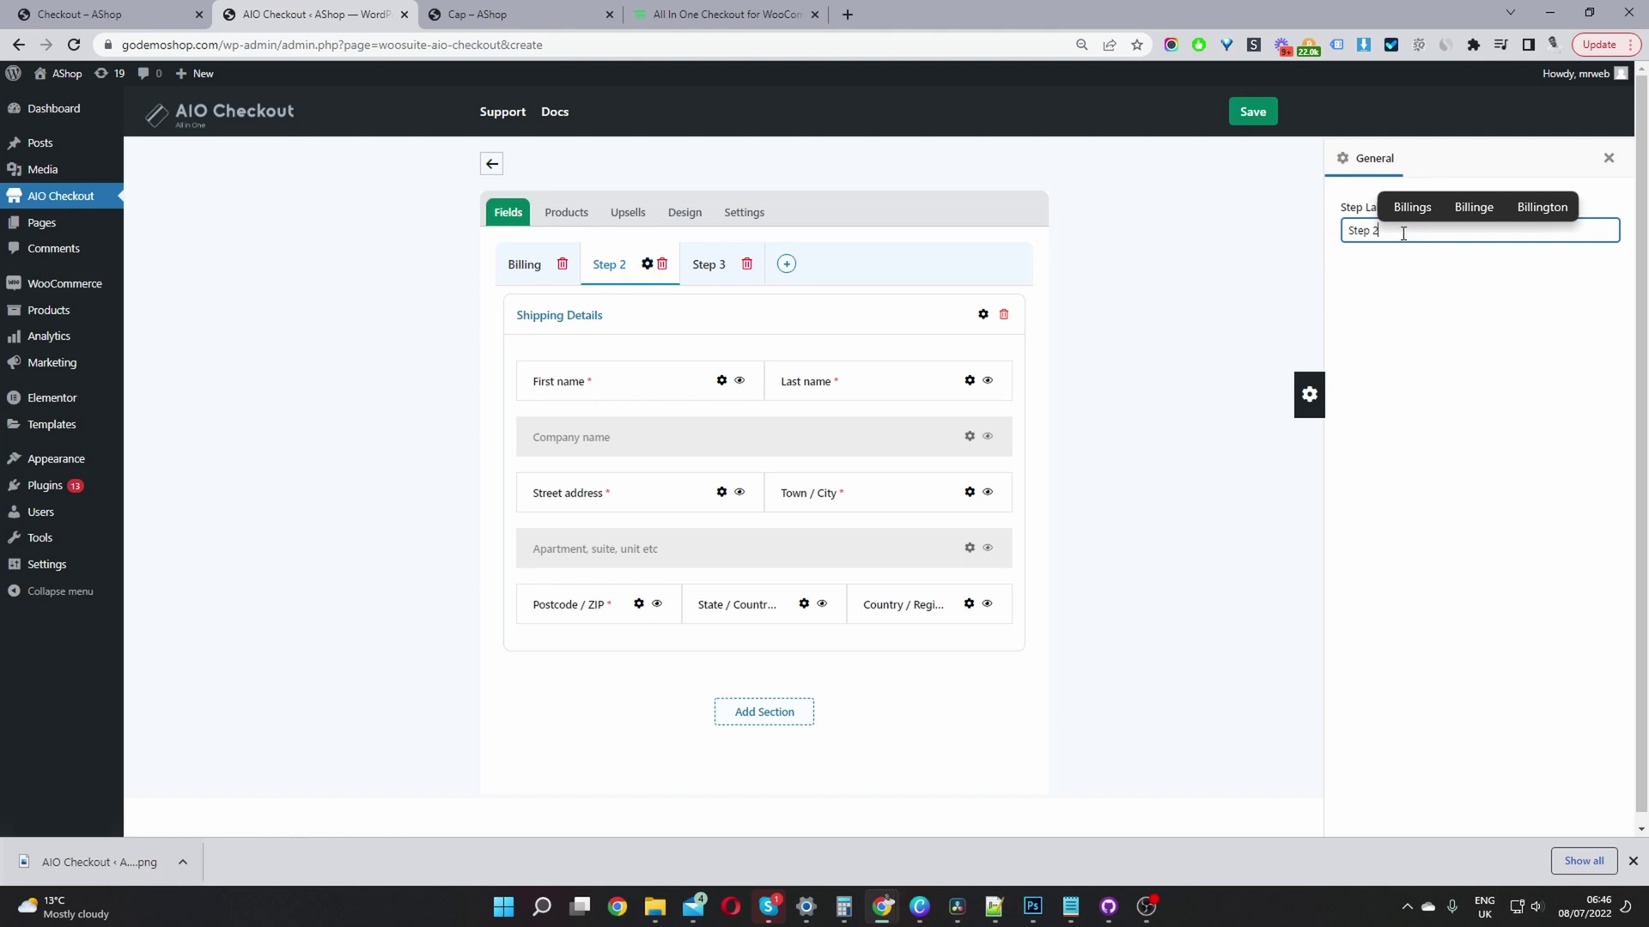
{"action": "key", "text": "ctrl+a"}
{"action": "type", "text": "Shipping"}
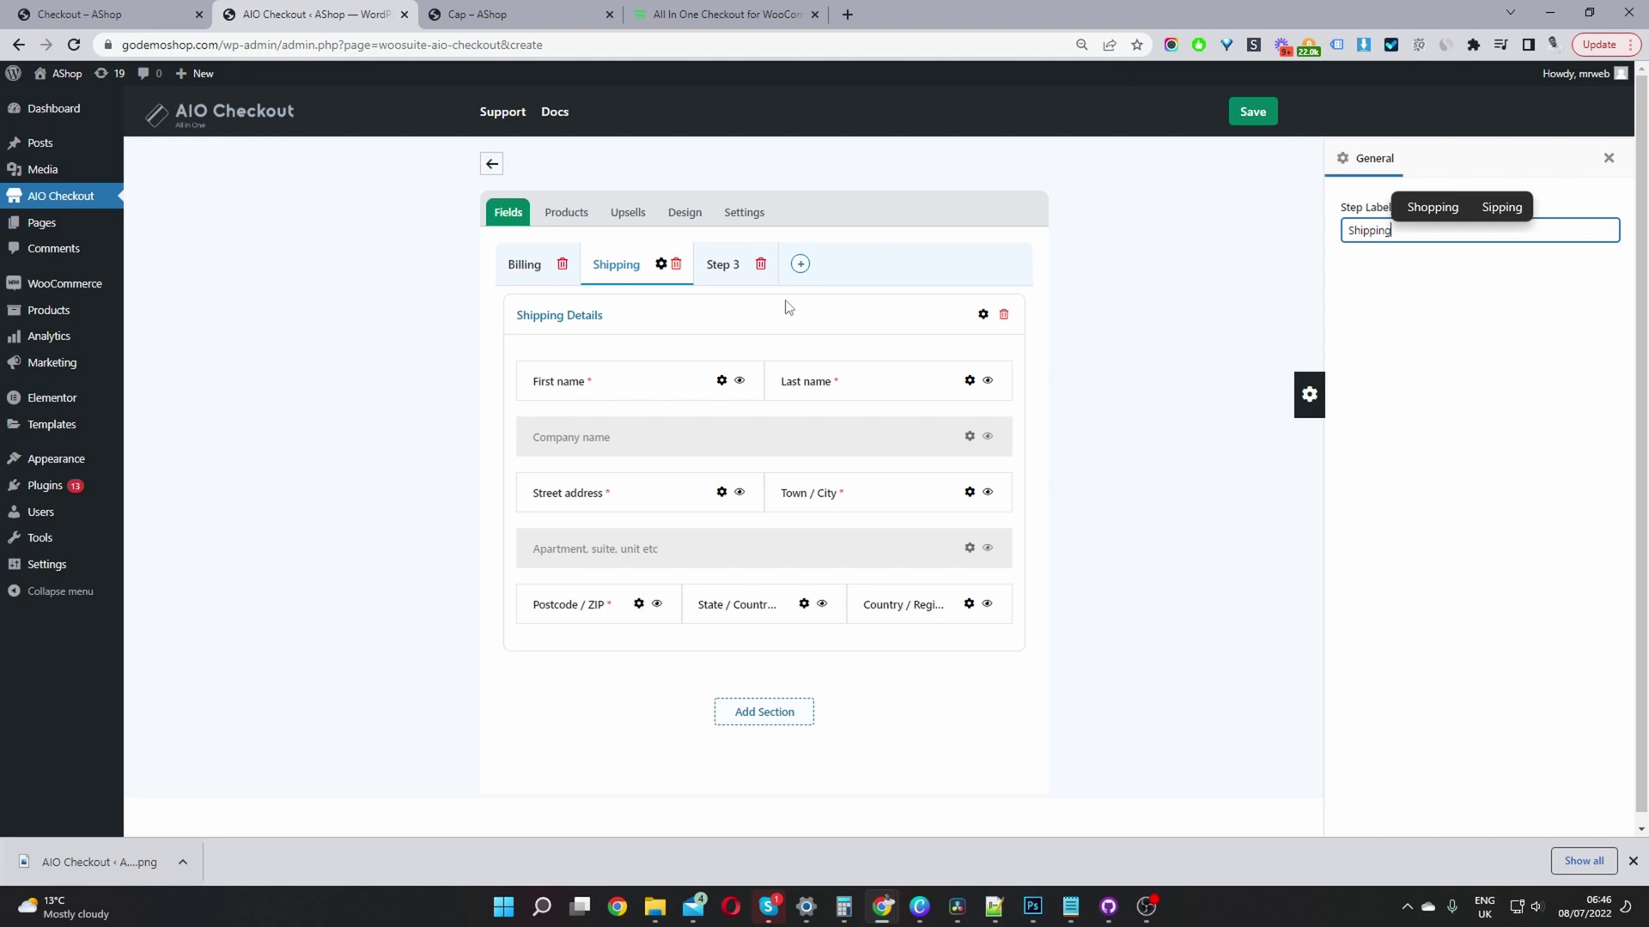
{"action": "left_click", "coordinate": [724, 269]}
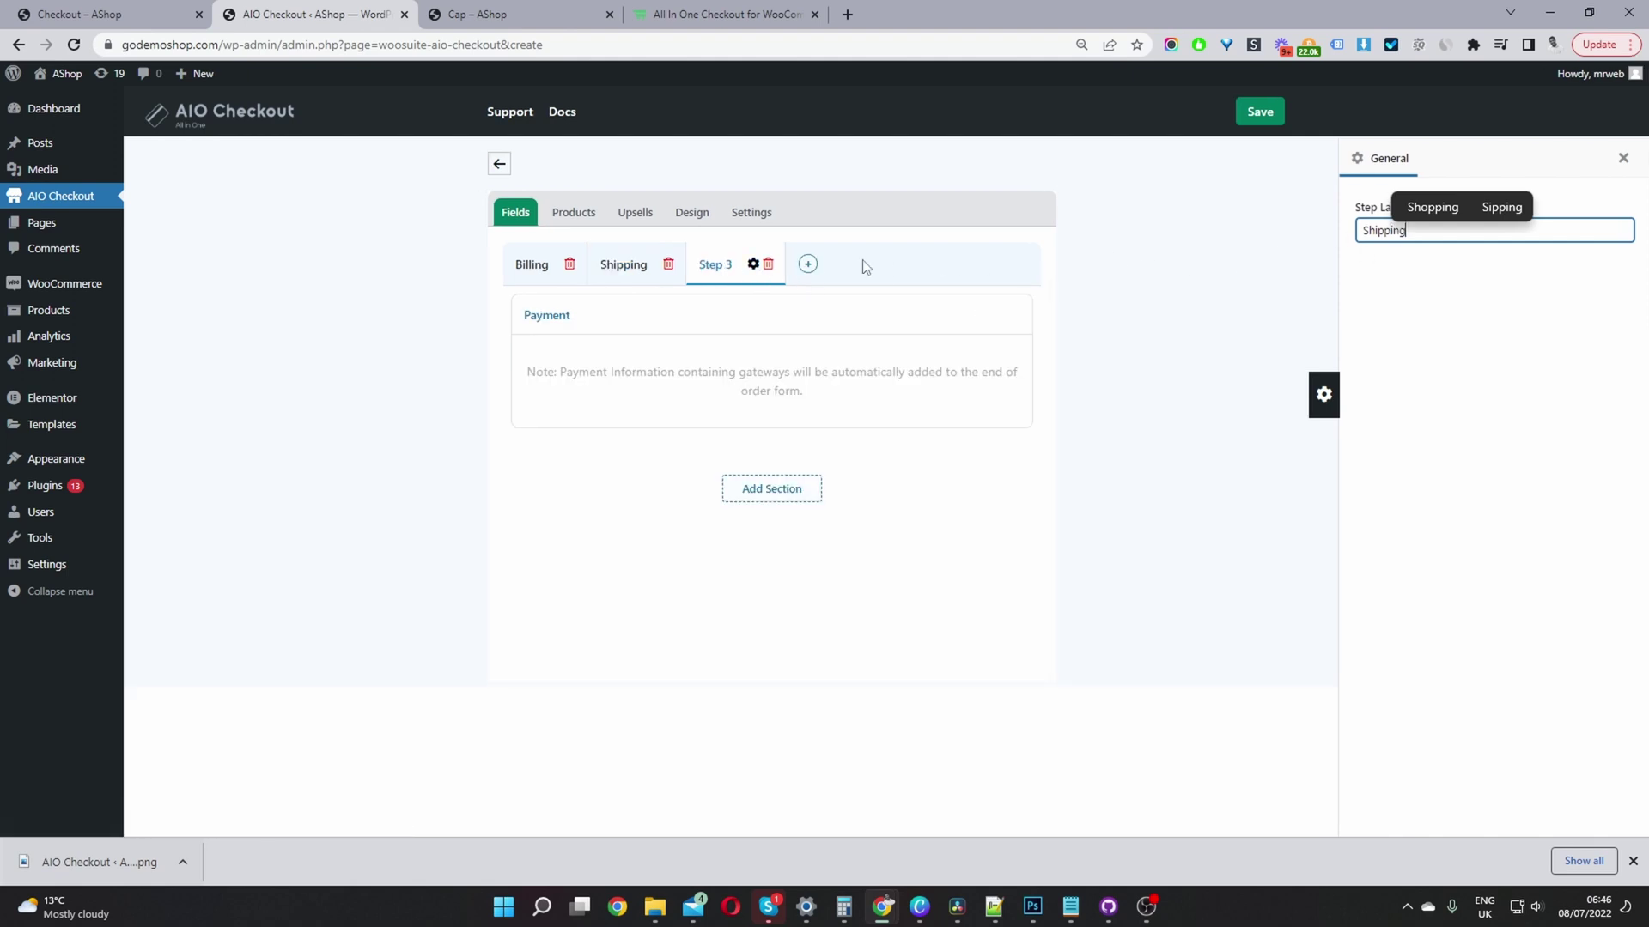
{"action": "left_click", "coordinate": [753, 264]}
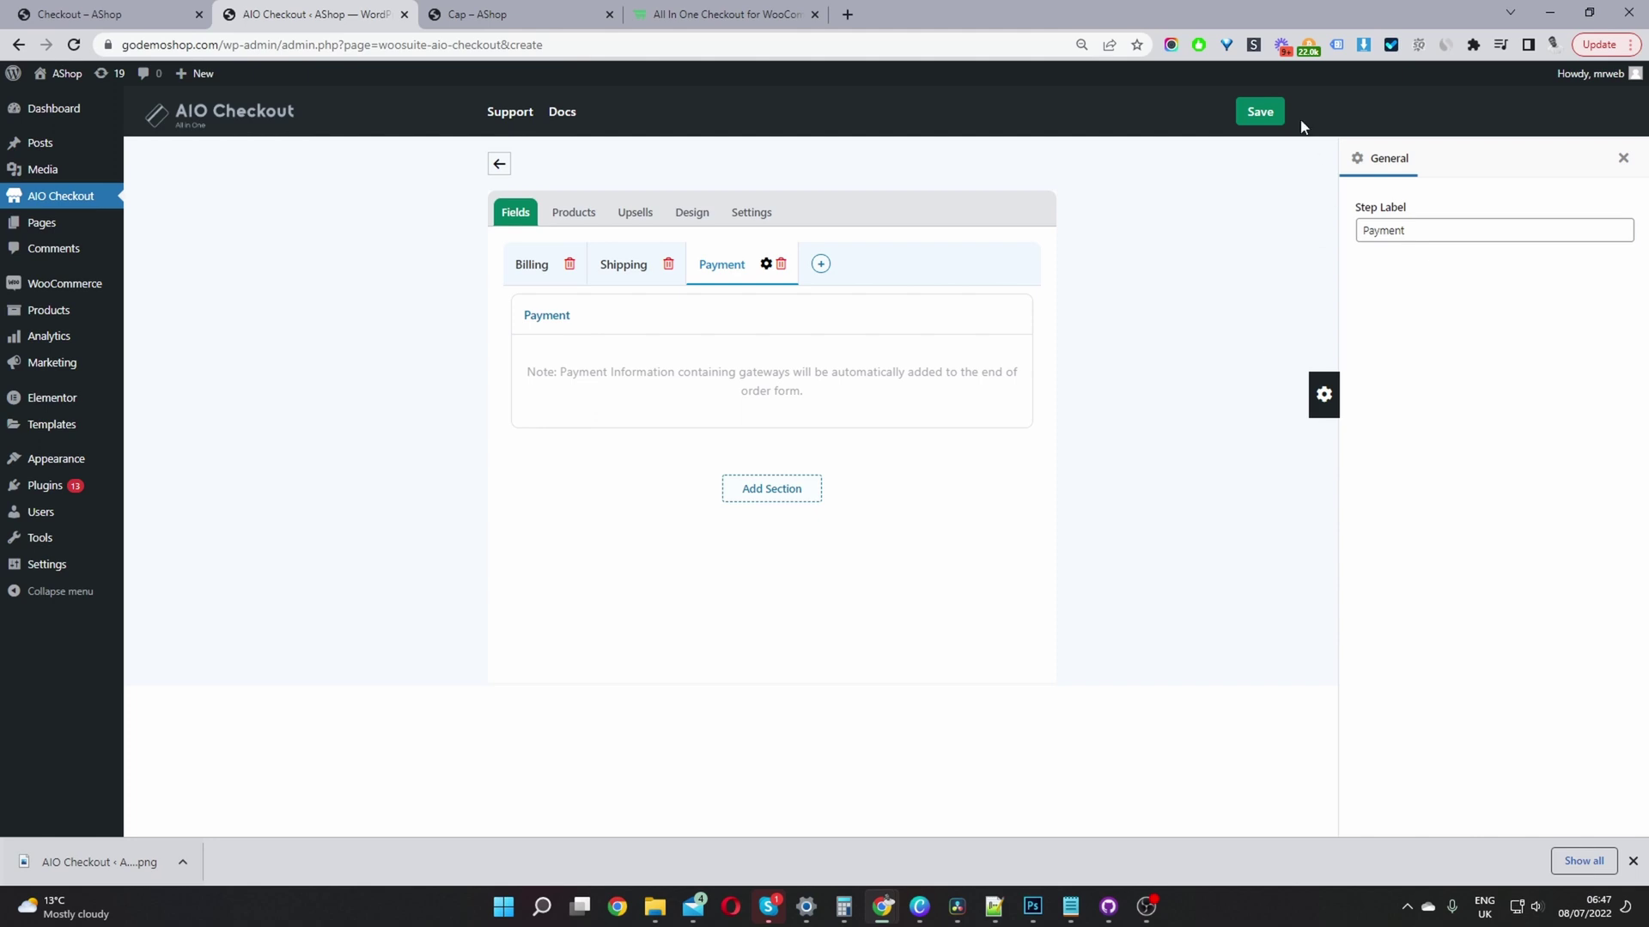
Enable the form, name it Global Checkout, keep Applies to as Everyone, and save
{"action": "left_click", "coordinate": [755, 214]}
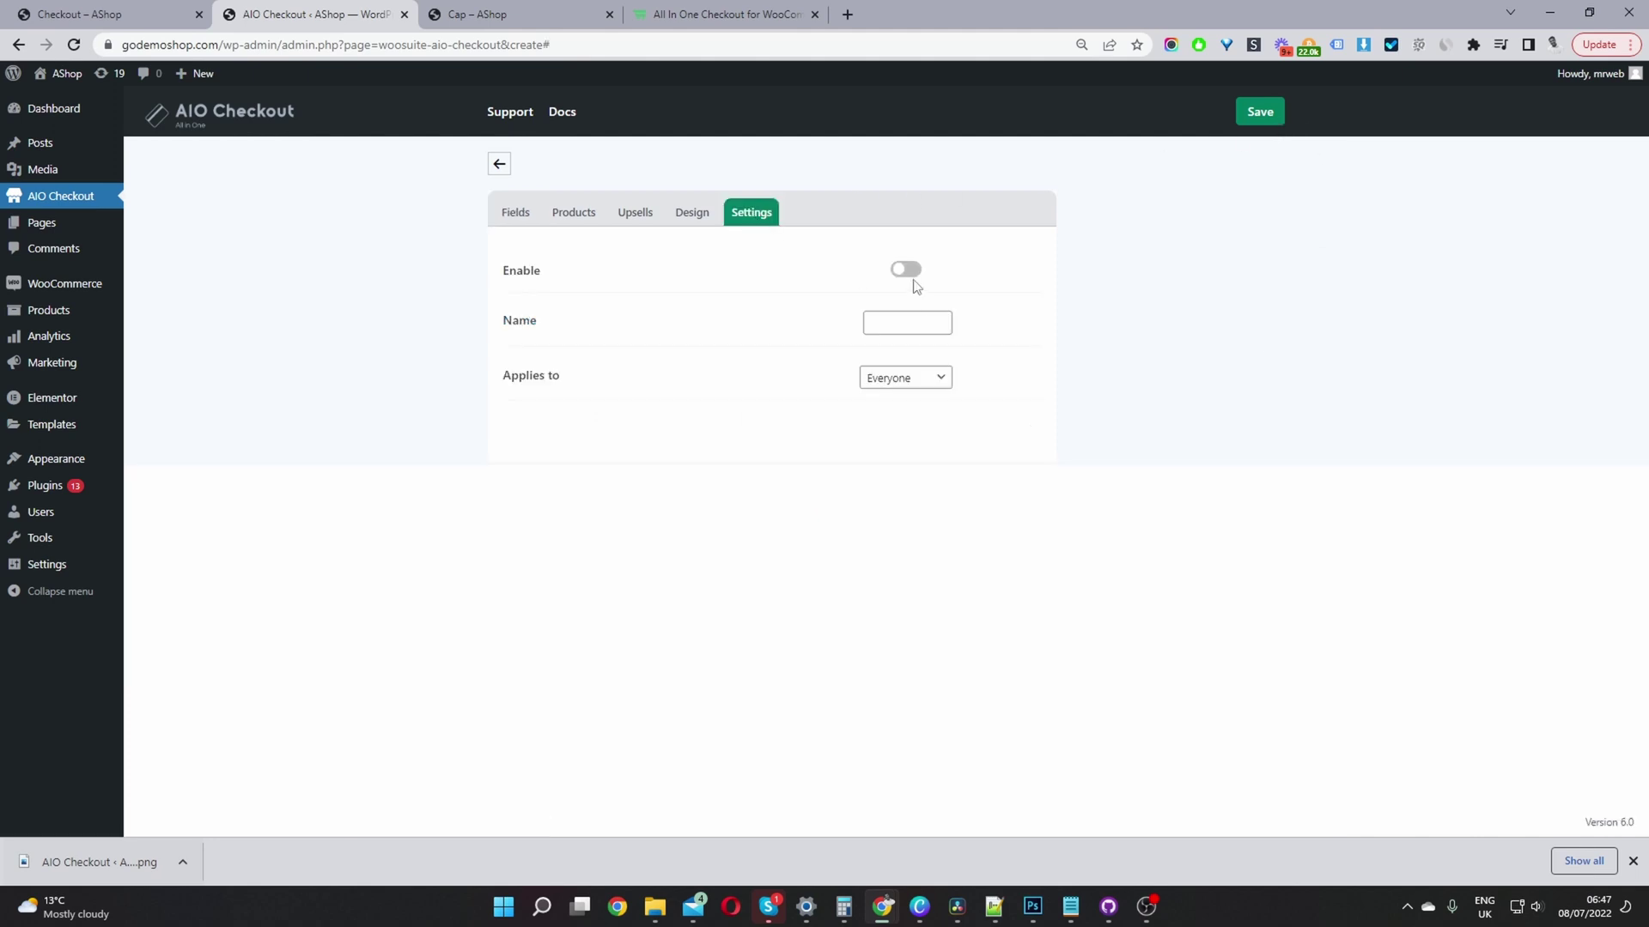
{"action": "left_click", "coordinate": [908, 271]}
{"action": "left_click", "coordinate": [912, 324]}
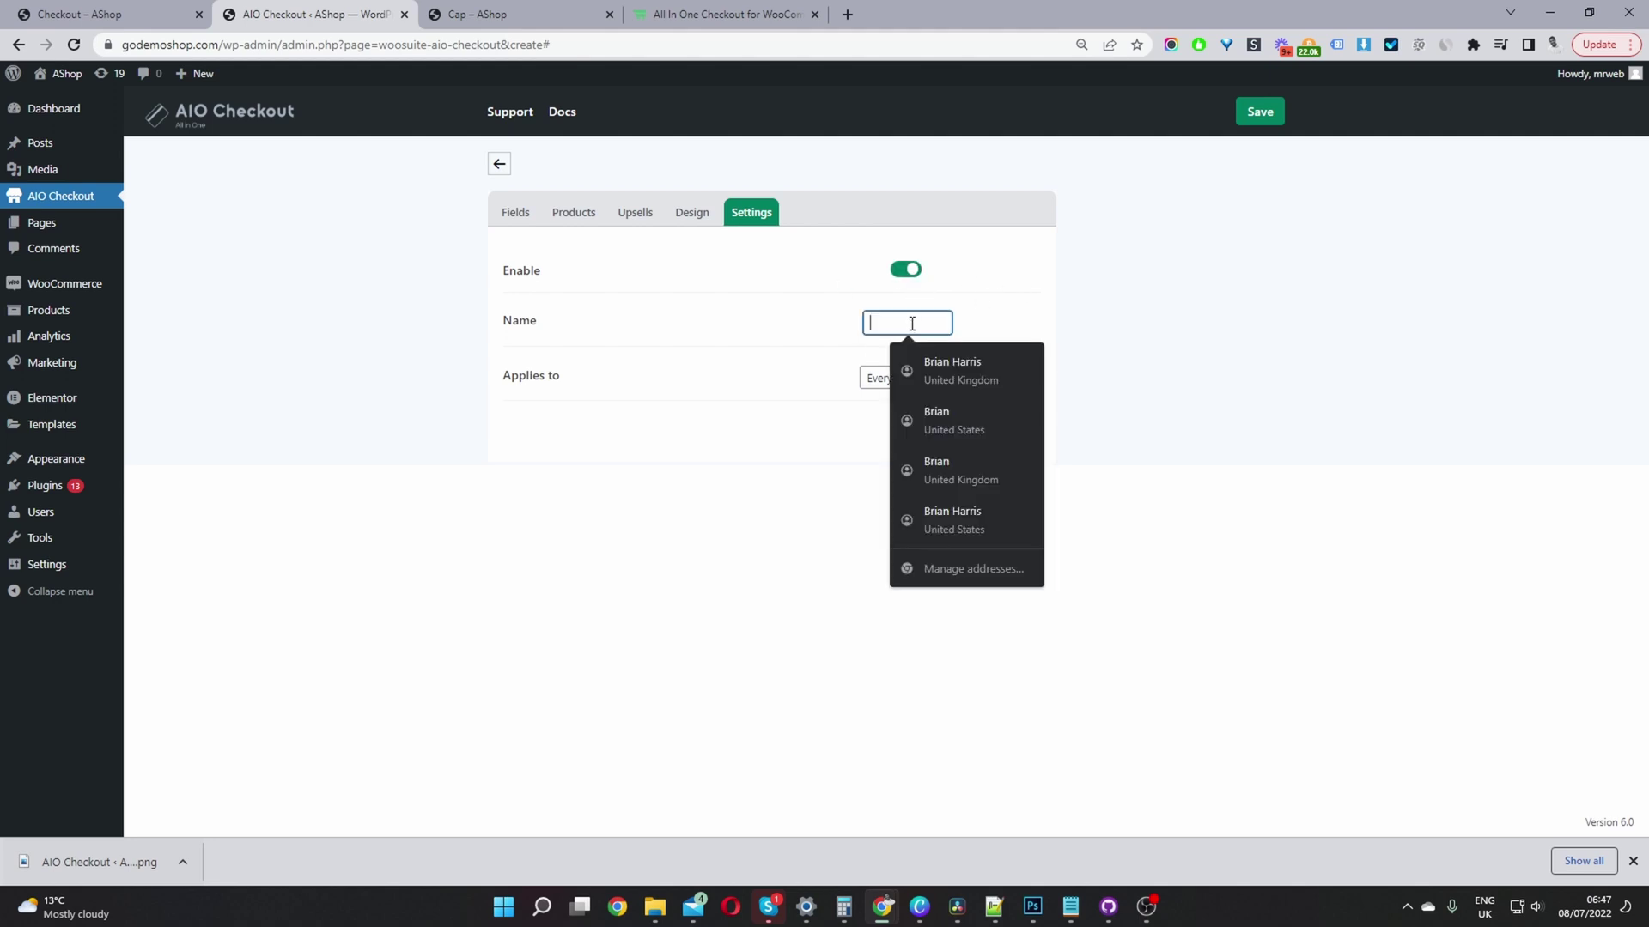
{"action": "type", "text": "Glo"}
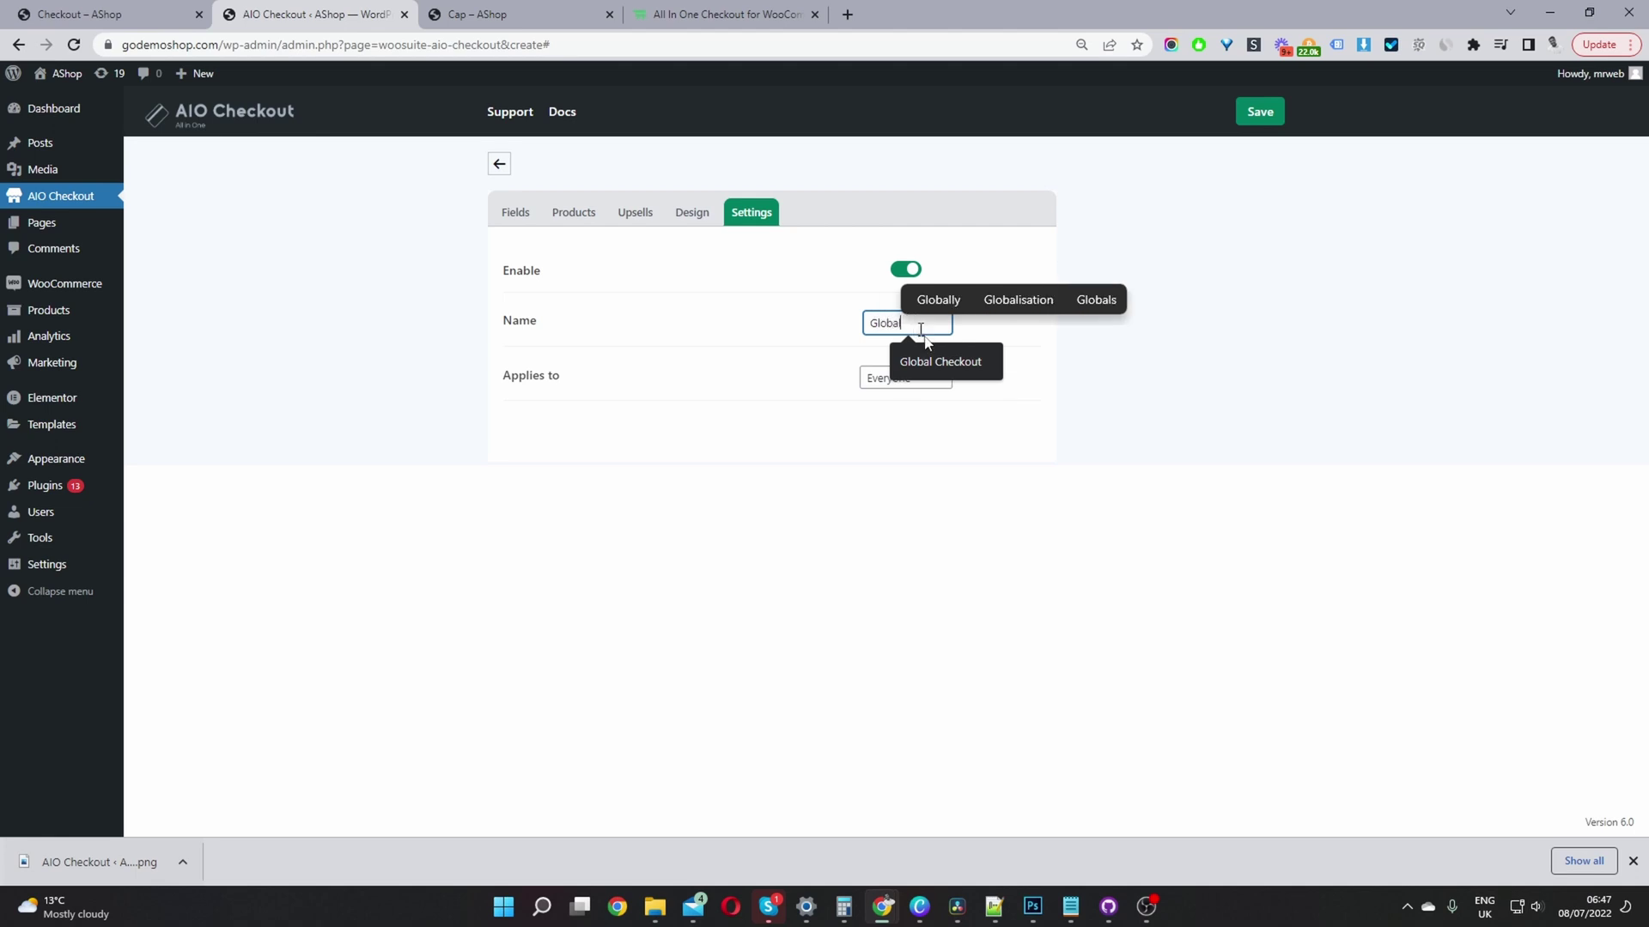
{"action": "type", "text": "bal"}
{"action": "left_click", "coordinate": [948, 364]}
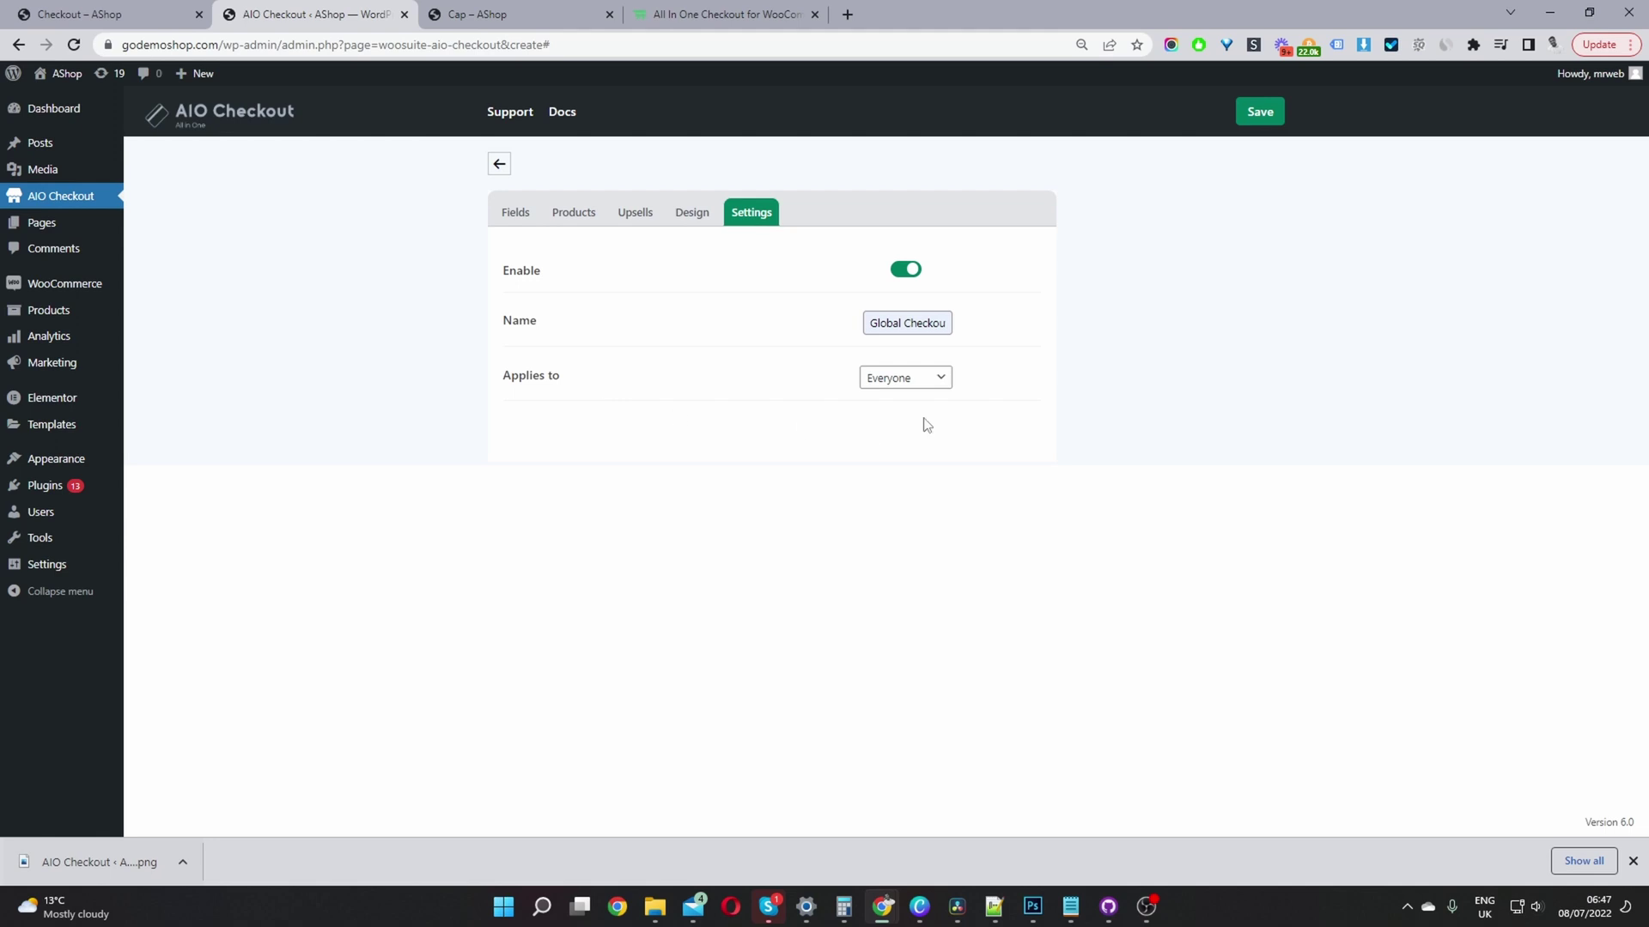
{"action": "left_click", "coordinate": [918, 383]}
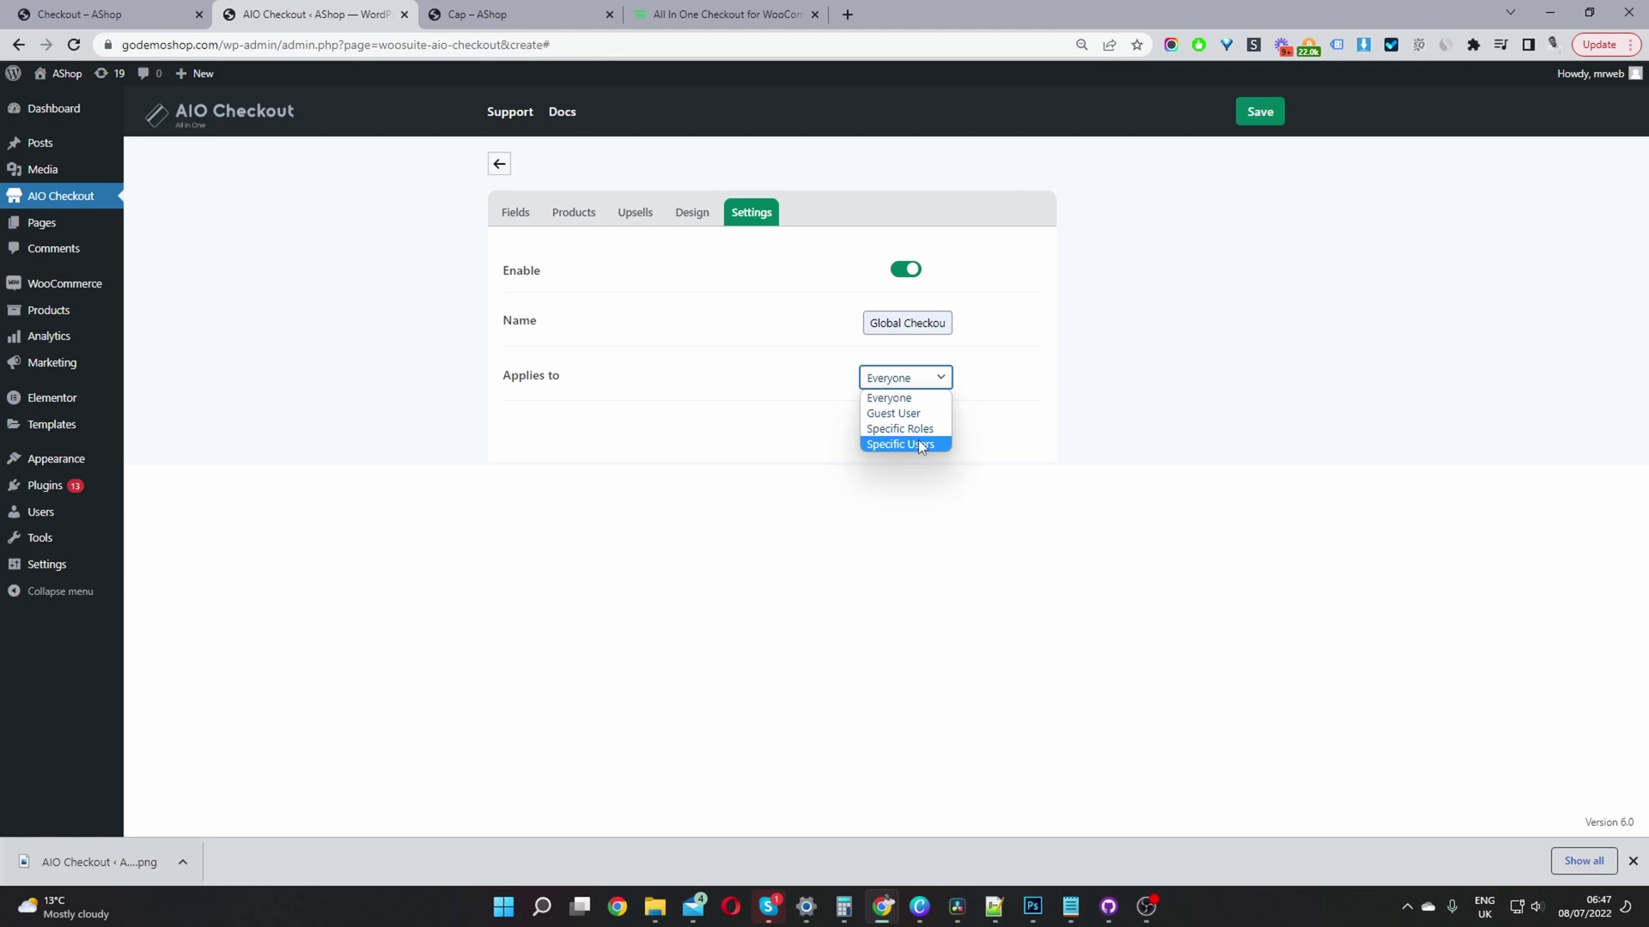
{"action": "left_click", "coordinate": [1211, 304]}
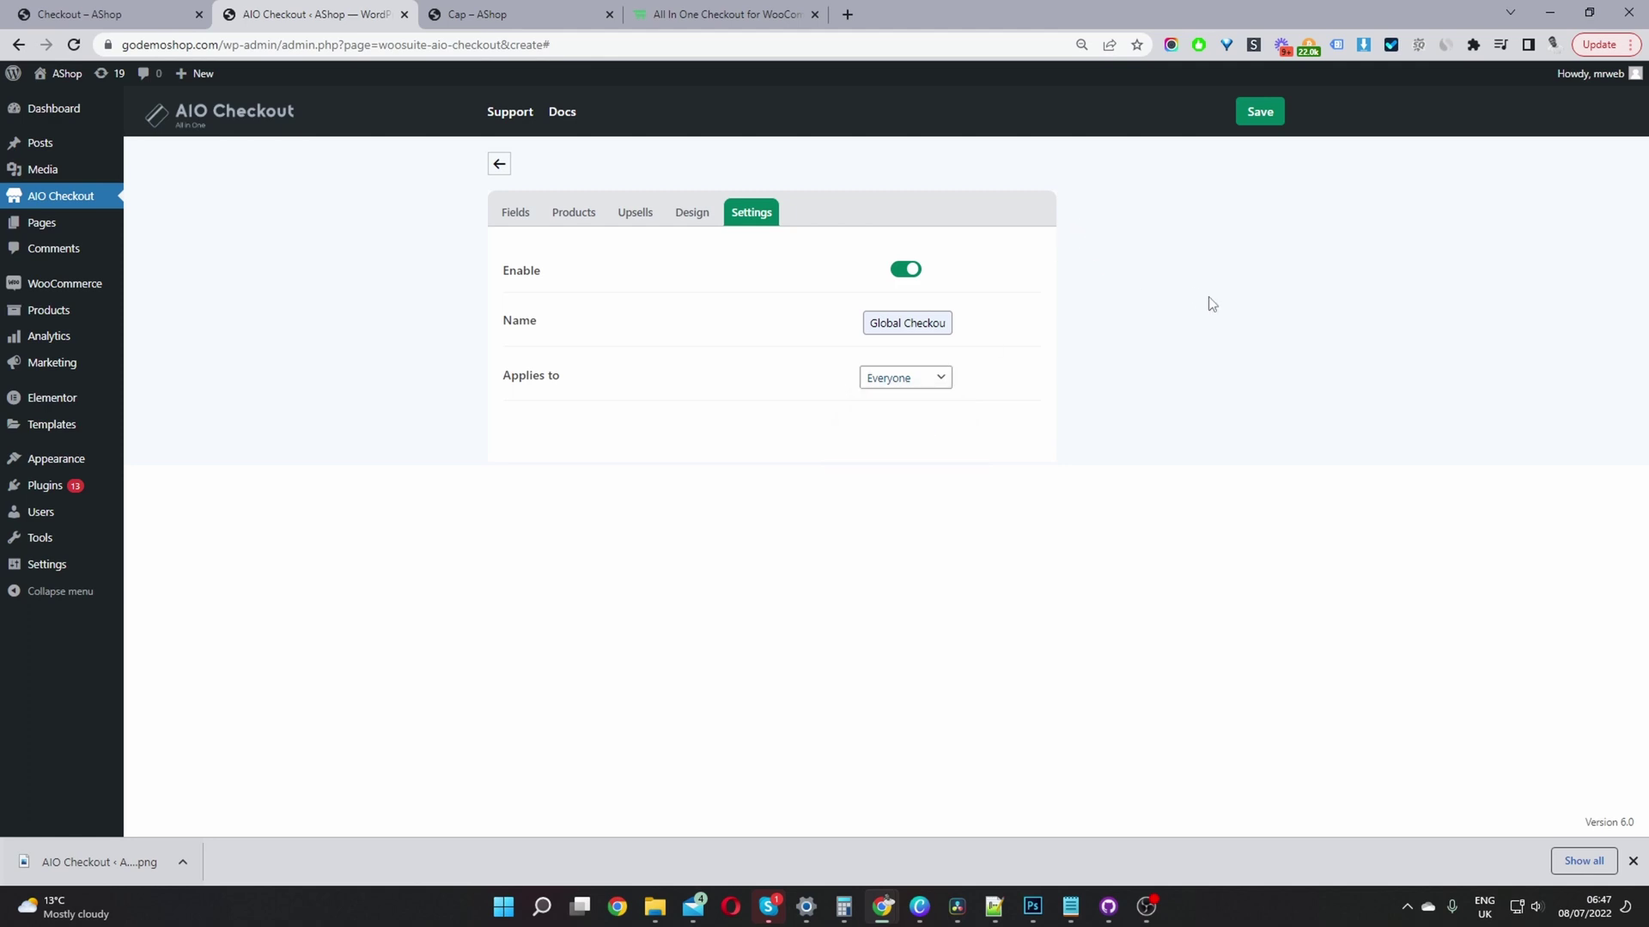
{"action": "left_click", "coordinate": [1260, 112]}
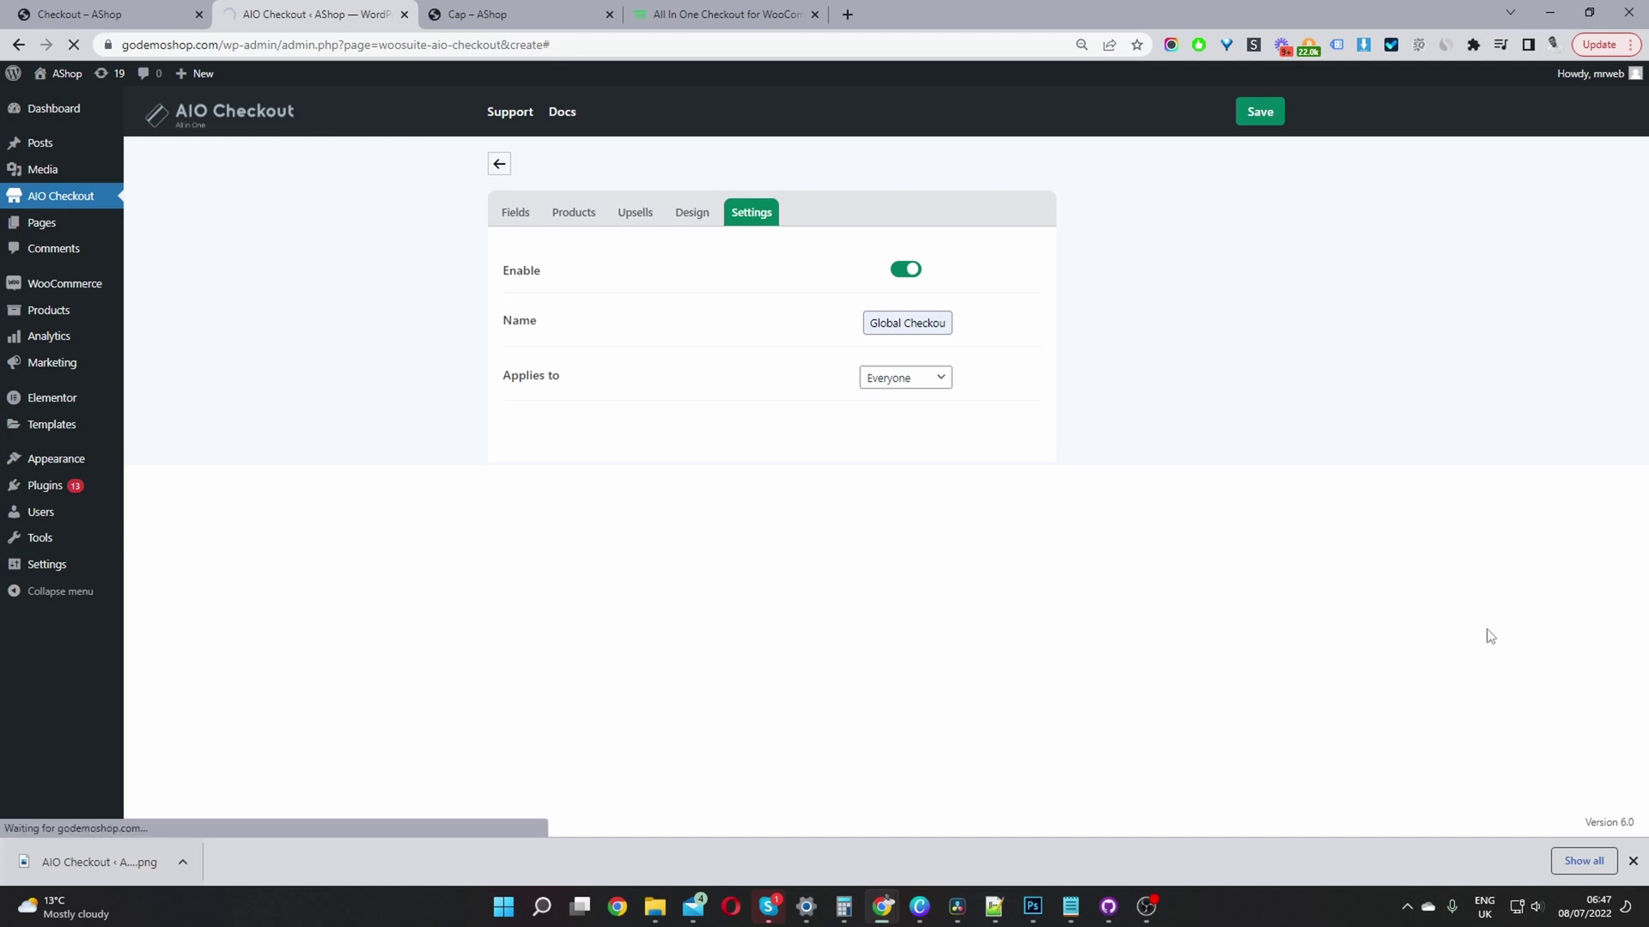
Reload the Cap product page, buy the cap to view checkout, then return to AIO Checkout
{"action": "left_click", "coordinate": [481, 15]}
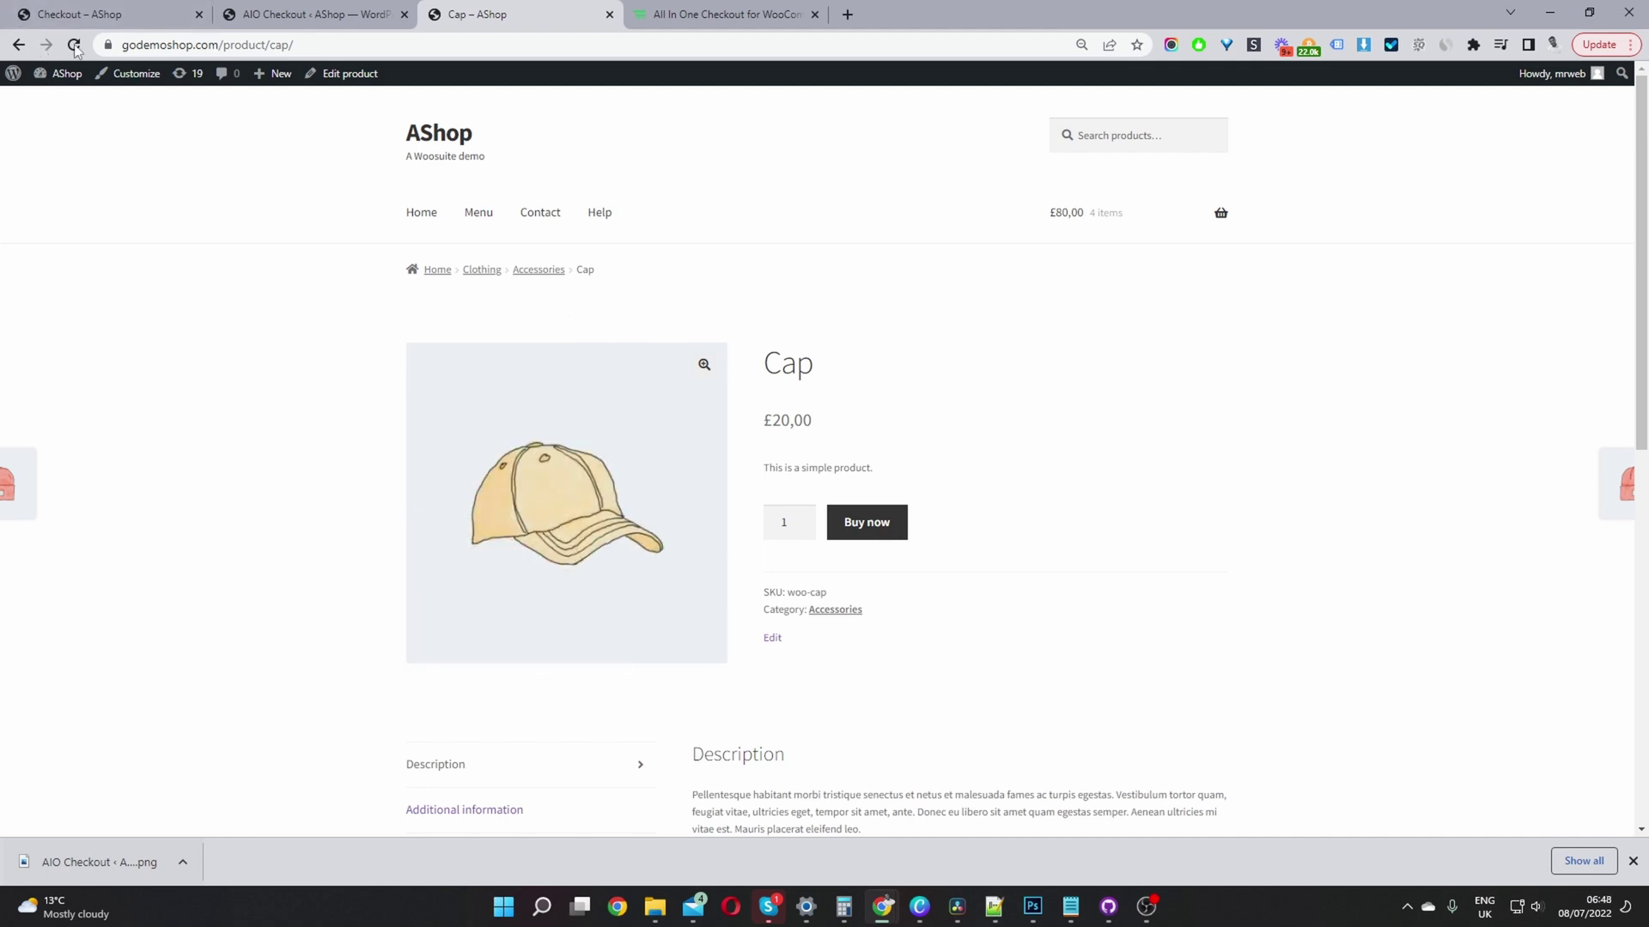
{"action": "left_click", "coordinate": [129, 73]}
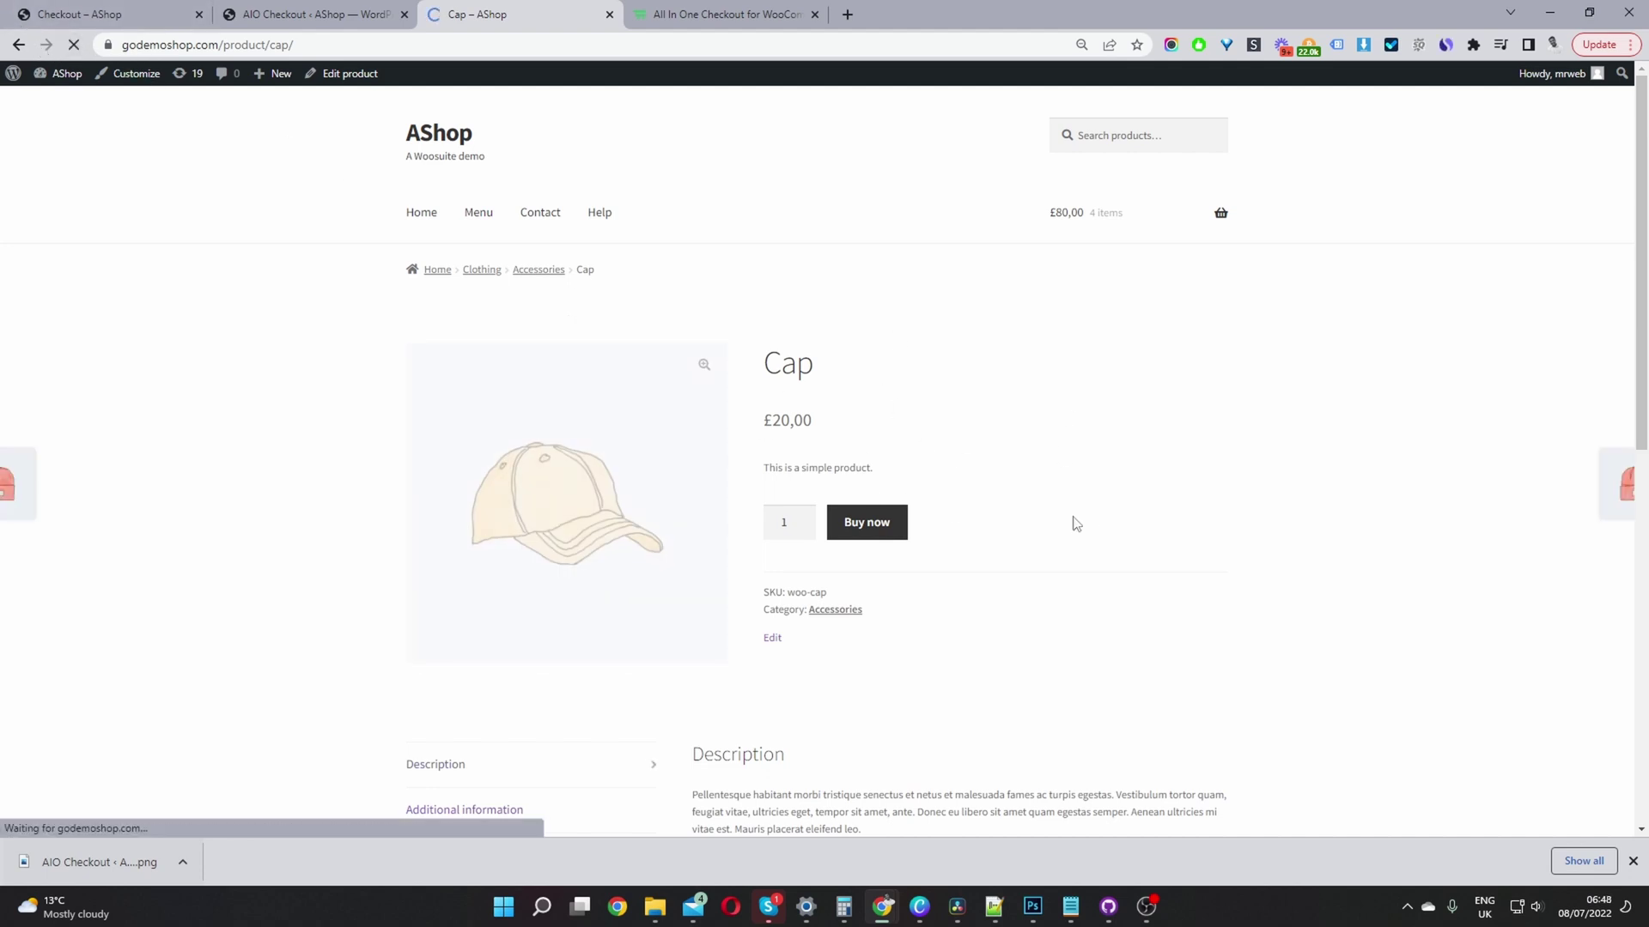
{"action": "left_click", "coordinate": [883, 537]}
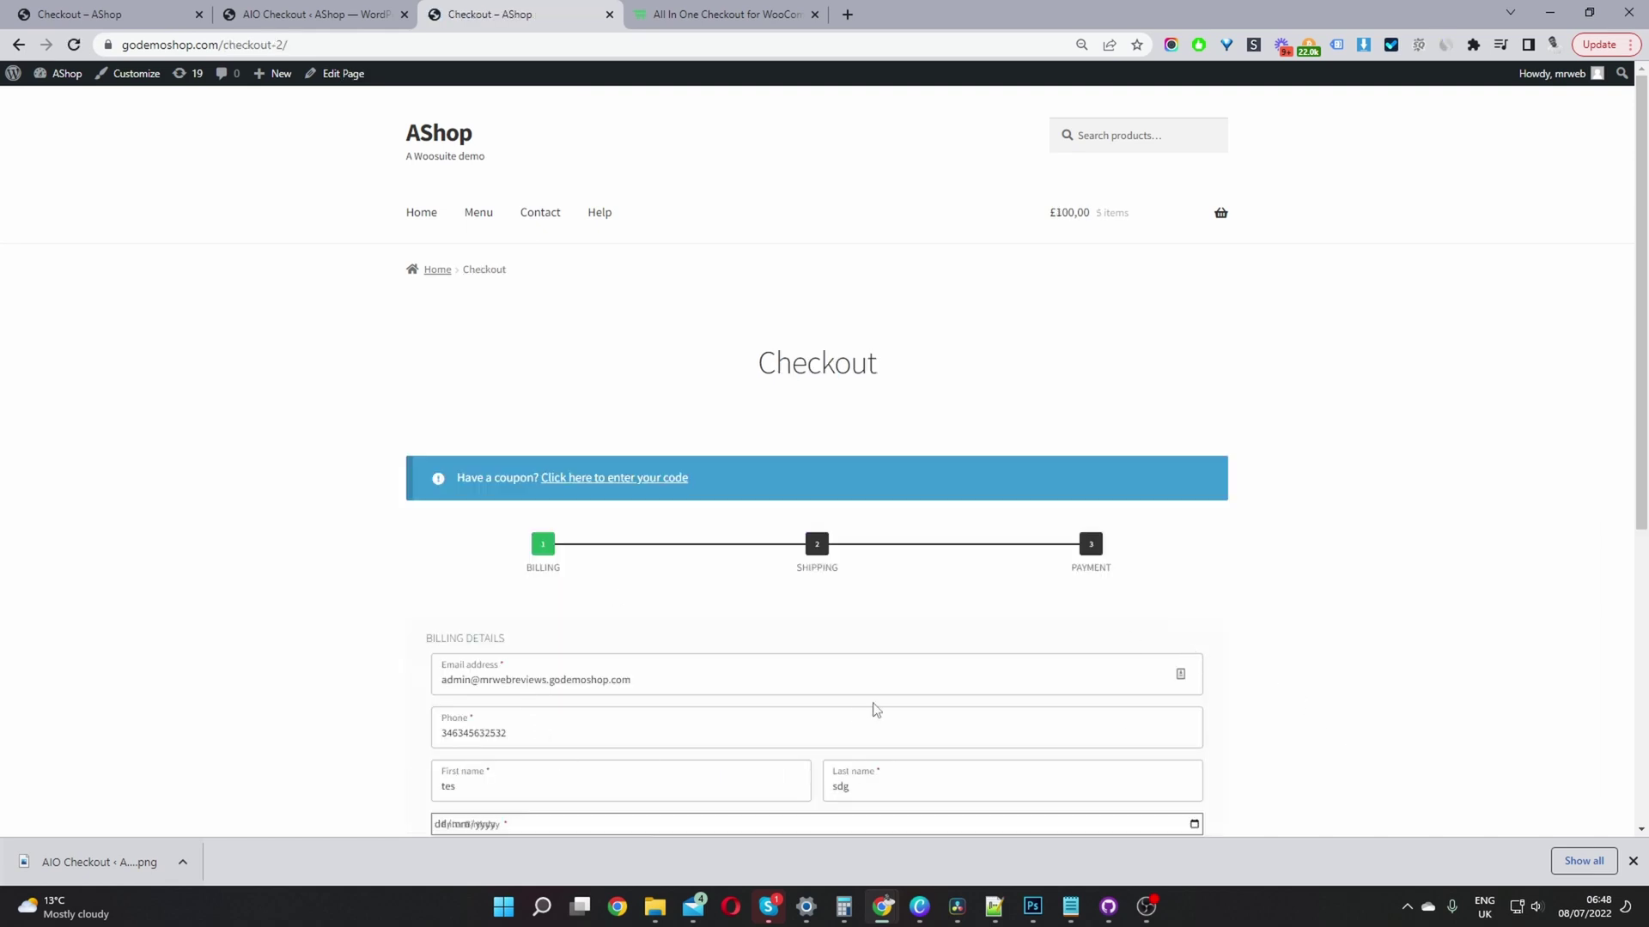
{"action": "scroll", "coordinate": [869, 674], "scroll_direction": "down", "scroll_amount": 5}
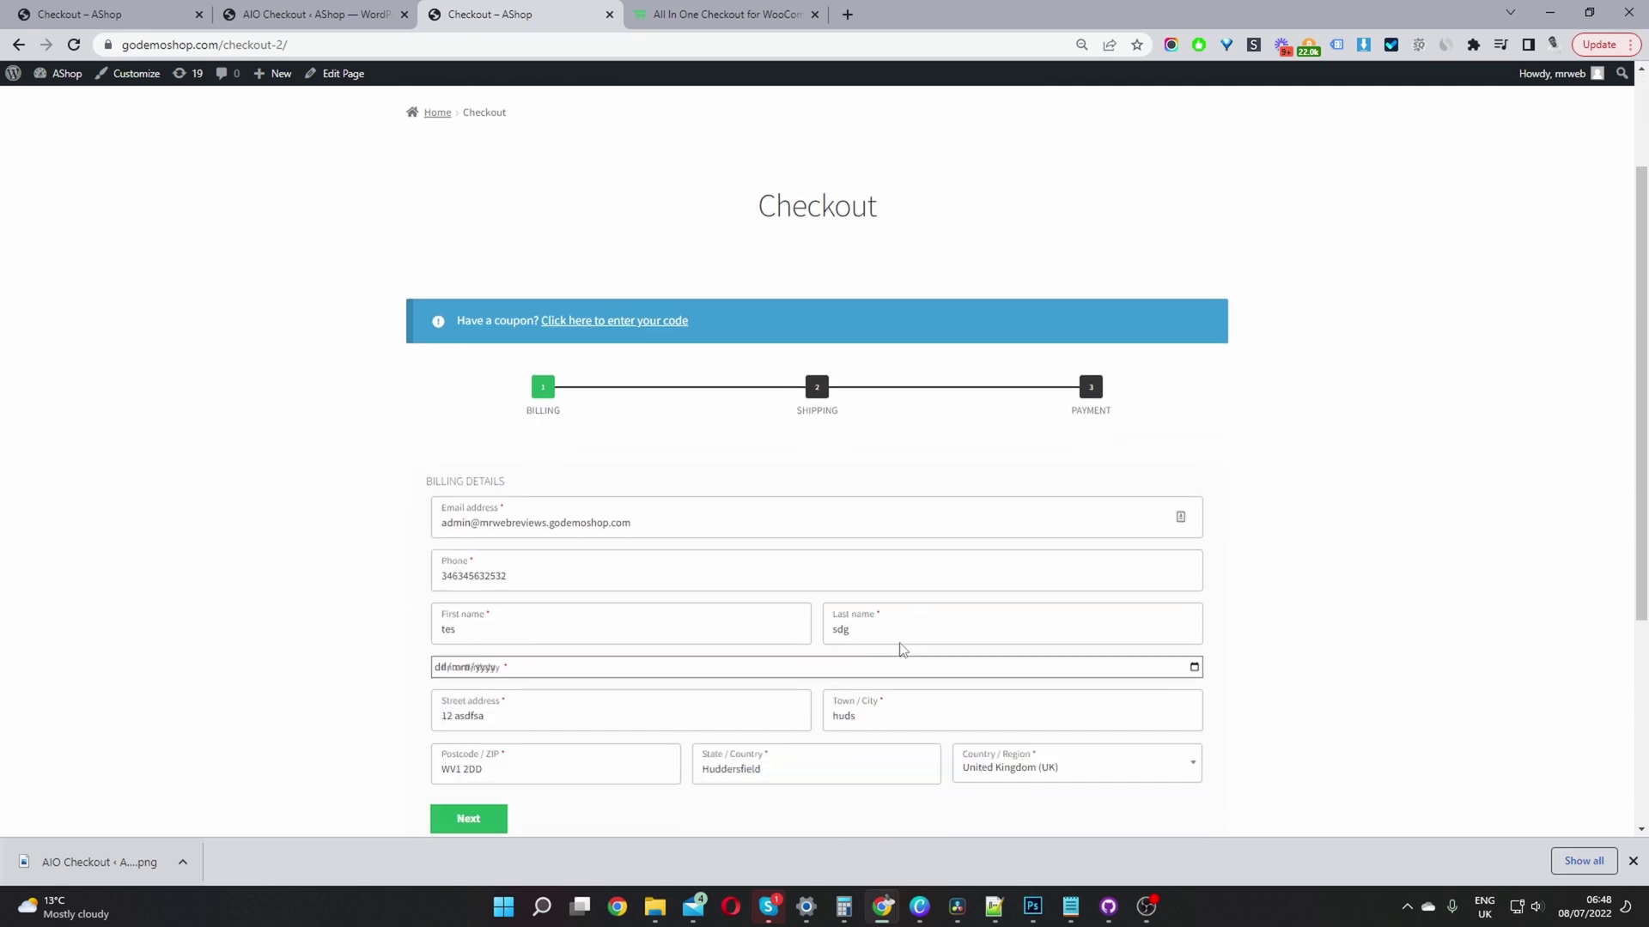
{"action": "scroll", "coordinate": [589, 541], "scroll_direction": "up", "scroll_amount": 2}
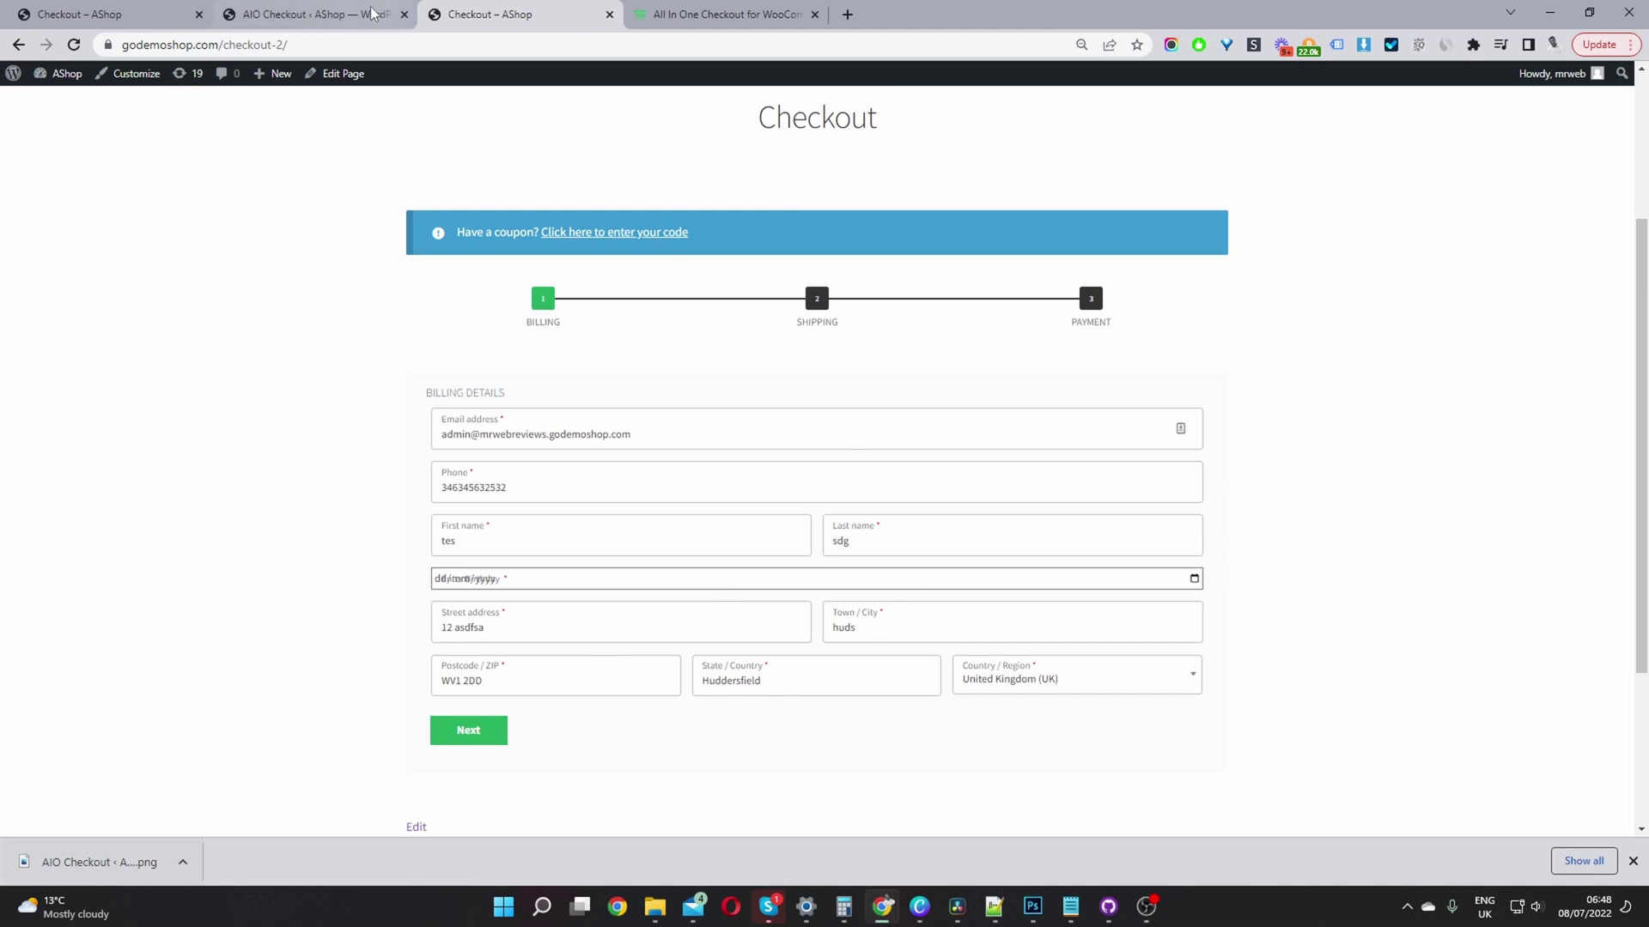
{"action": "left_click", "coordinate": [313, 14]}
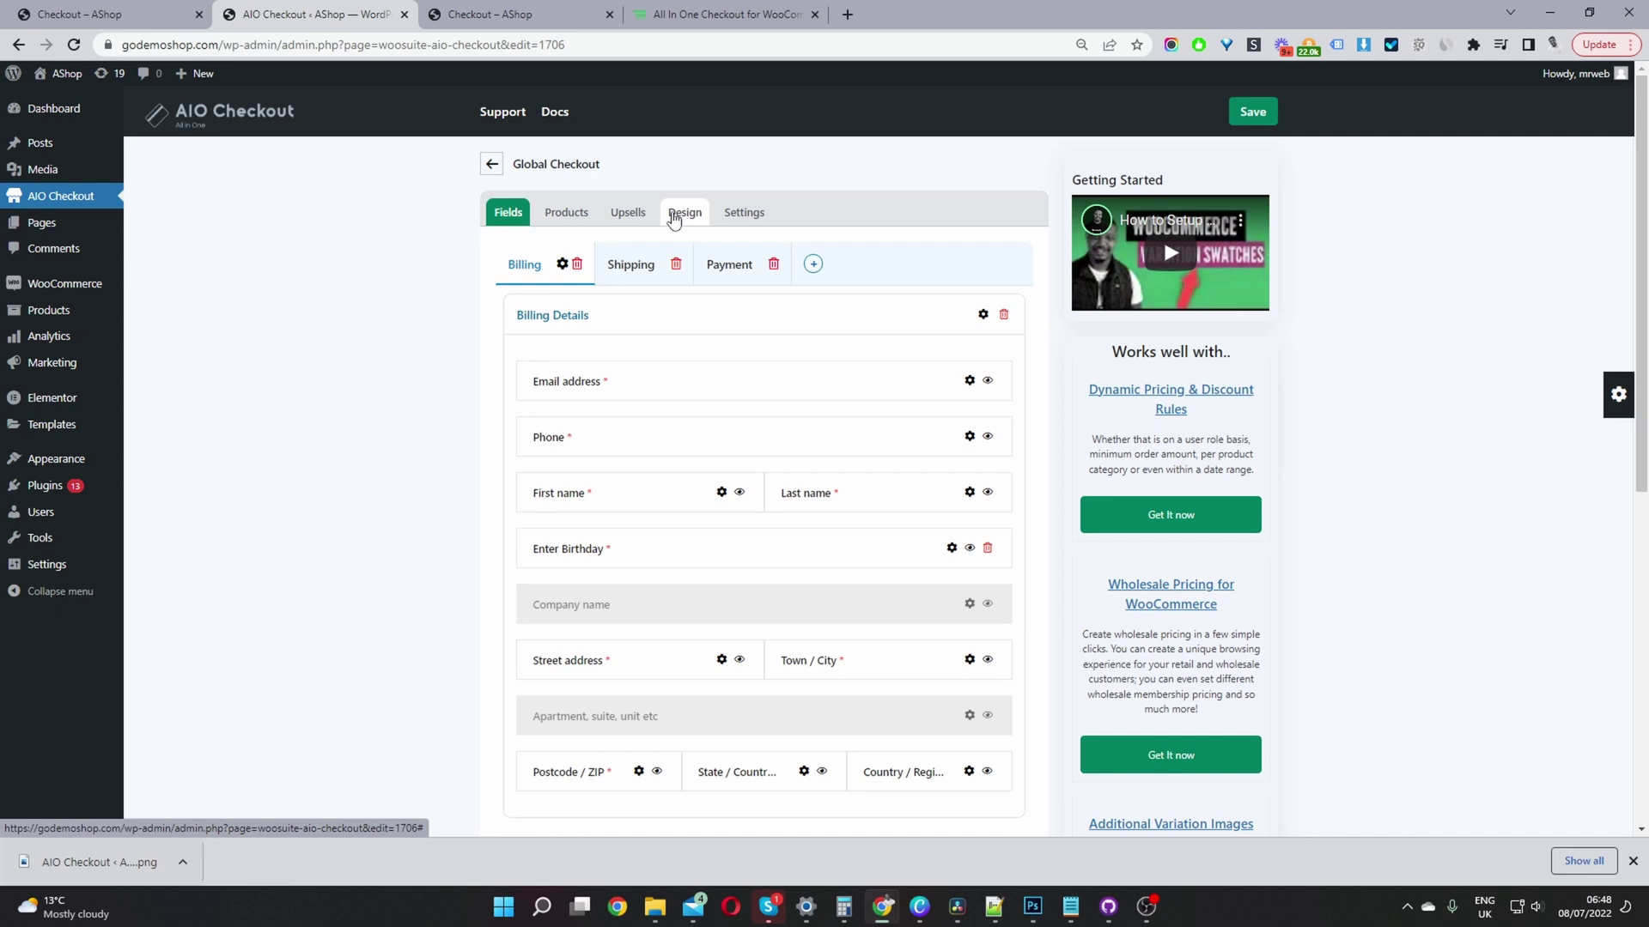
Set the Global Checkout design's Column layout to Two columns and save
{"action": "left_click", "coordinate": [674, 223]}
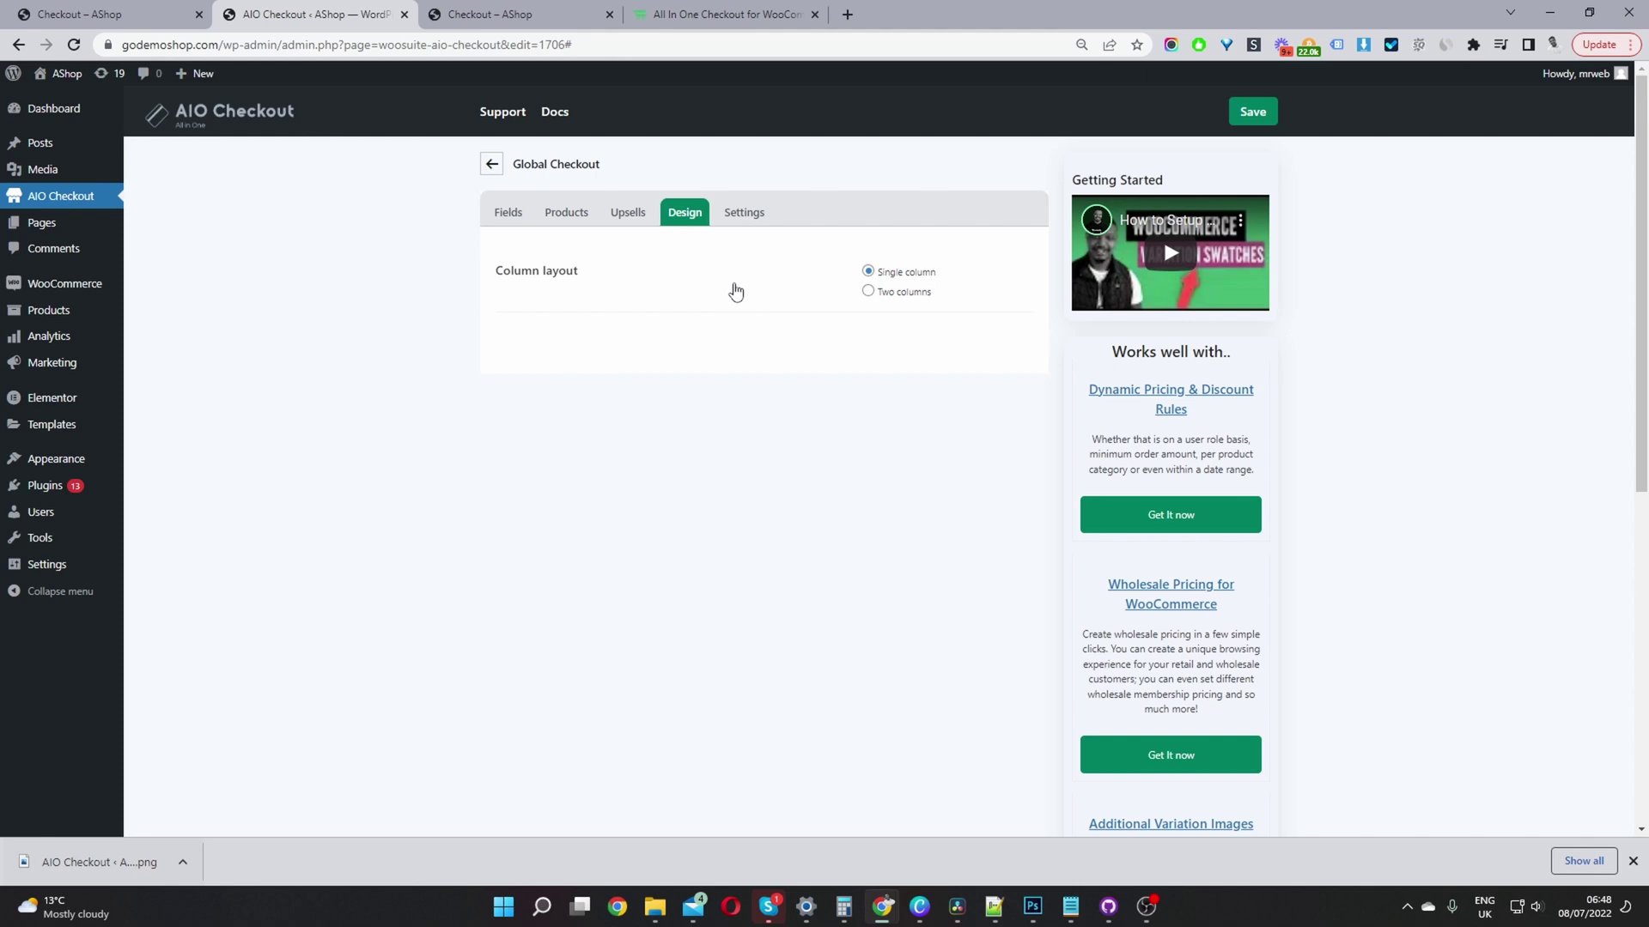
{"action": "left_click", "coordinate": [868, 291]}
{"action": "left_click", "coordinate": [1255, 120]}
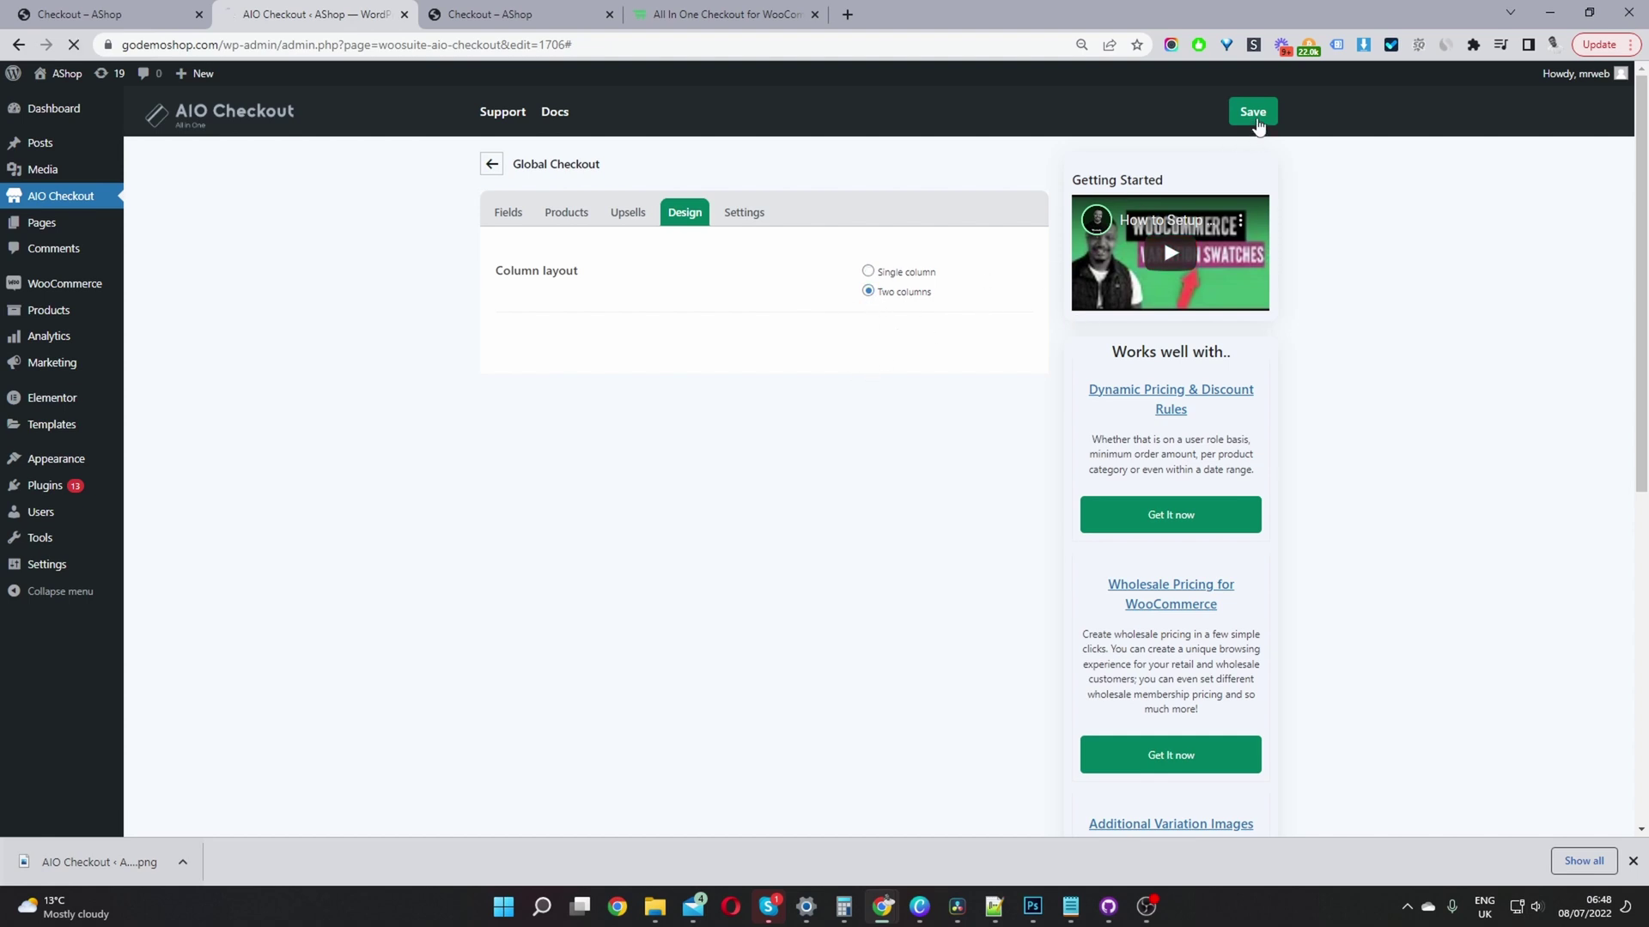
Reload the AShop checkout page to show billing beside the £210,00 order summary
{"action": "left_click", "coordinate": [532, 15]}
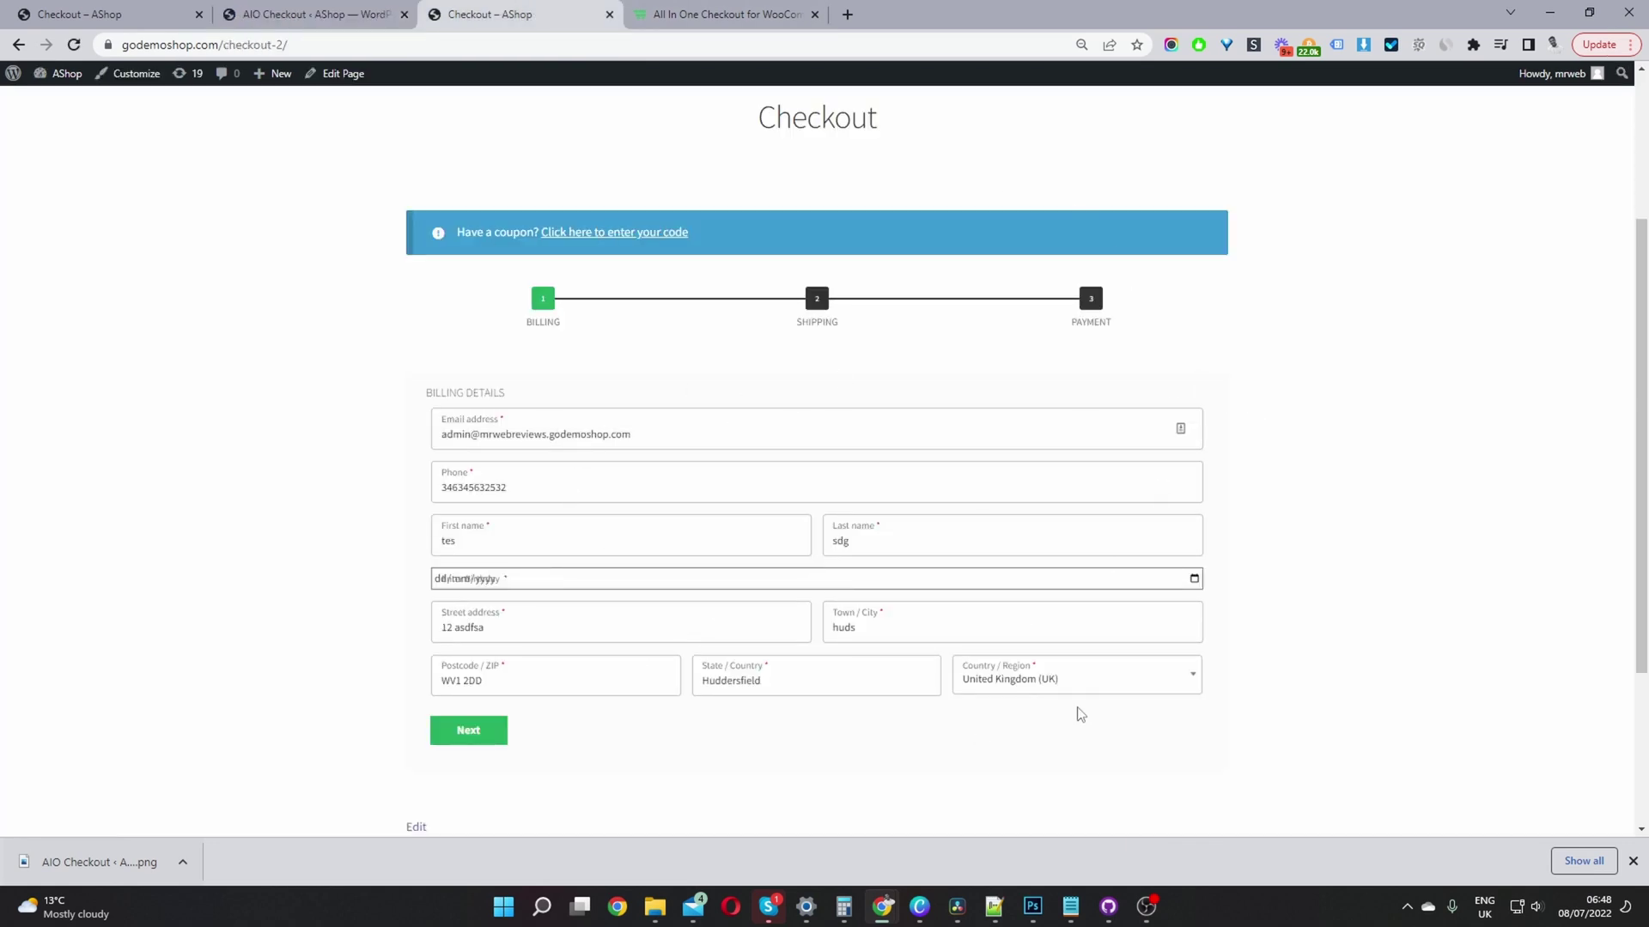
{"action": "left_click", "coordinate": [74, 47]}
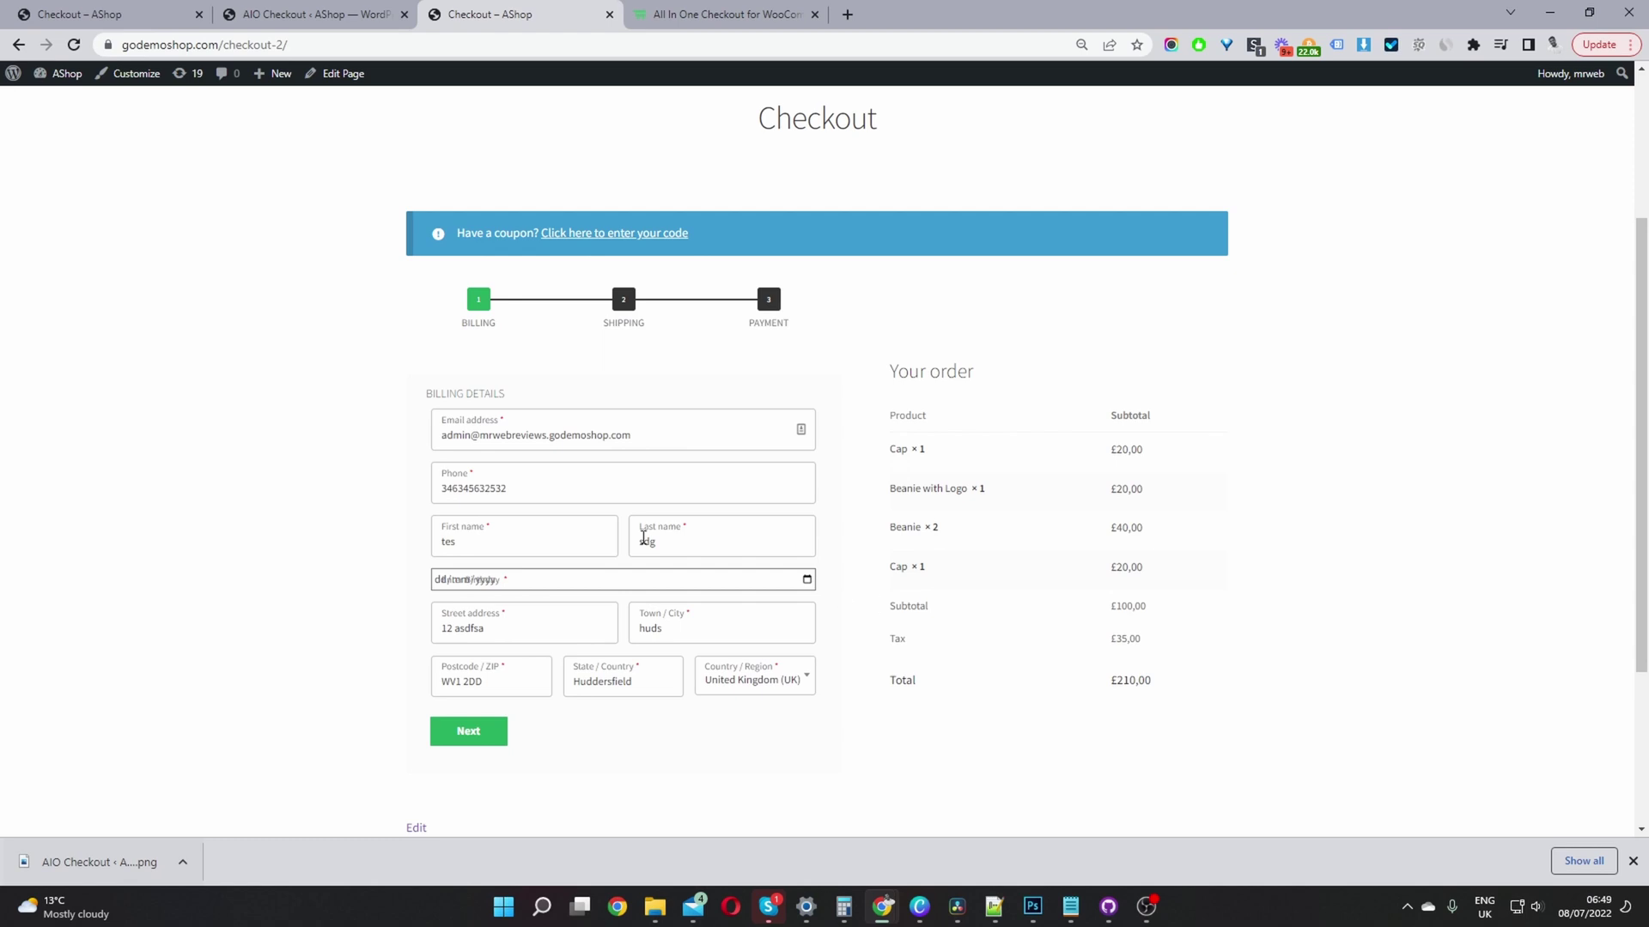
Remove the checkout shortcode block from the Checkout page
{"action": "left_click", "coordinate": [343, 74]}
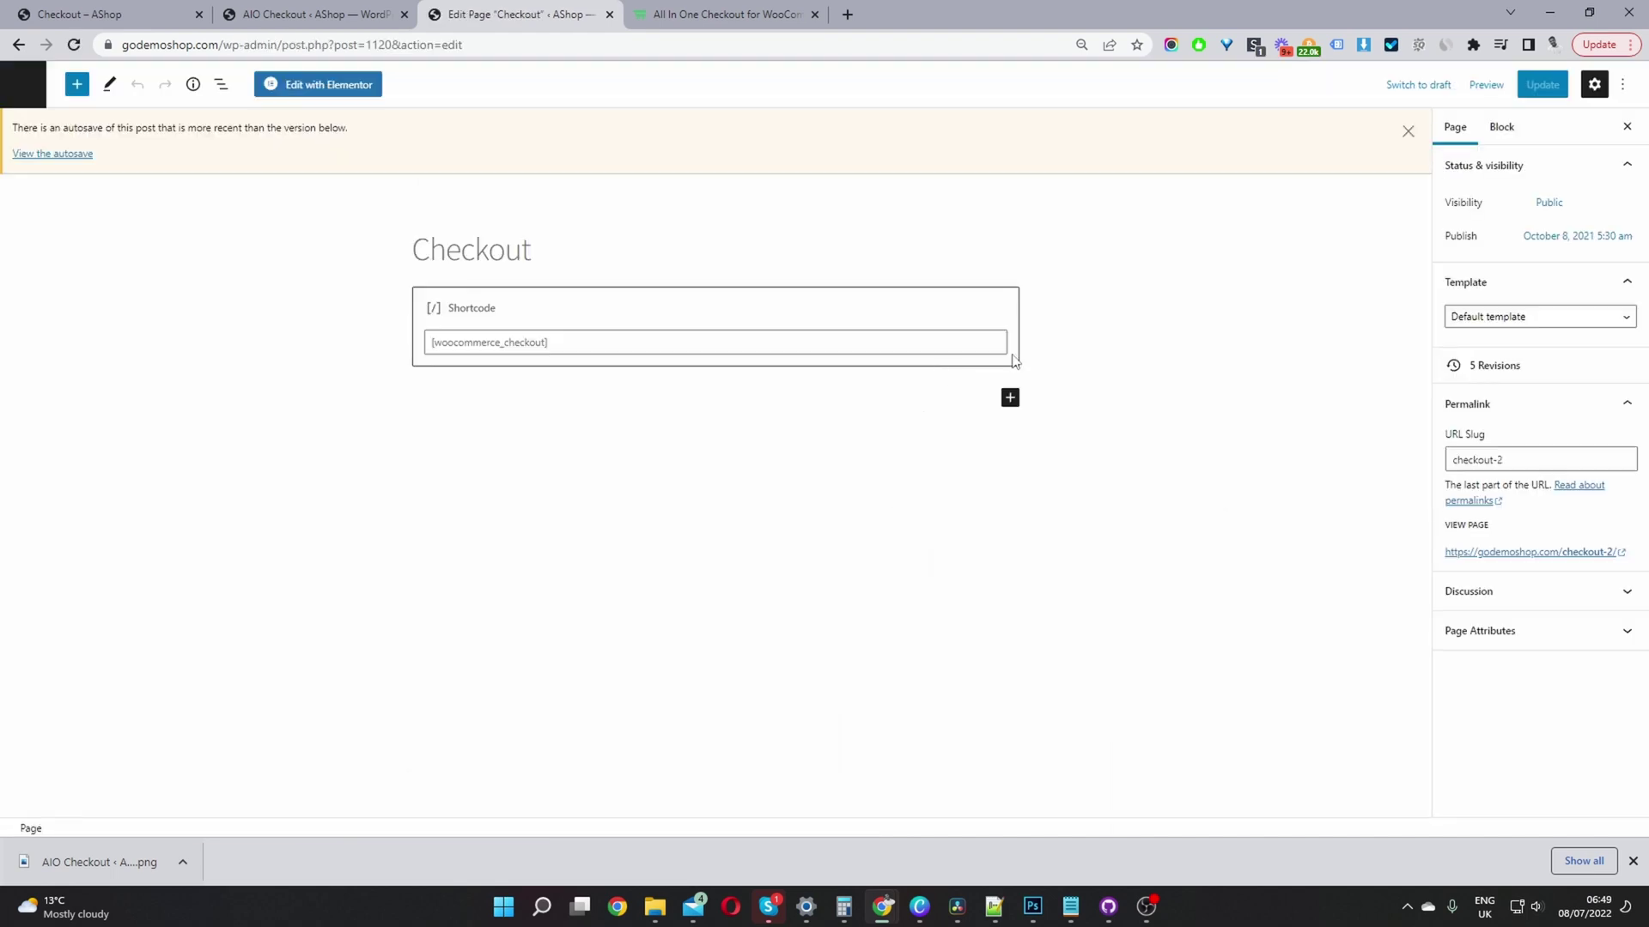
{"action": "left_click", "coordinate": [1002, 313]}
{"action": "left_click", "coordinate": [468, 258]}
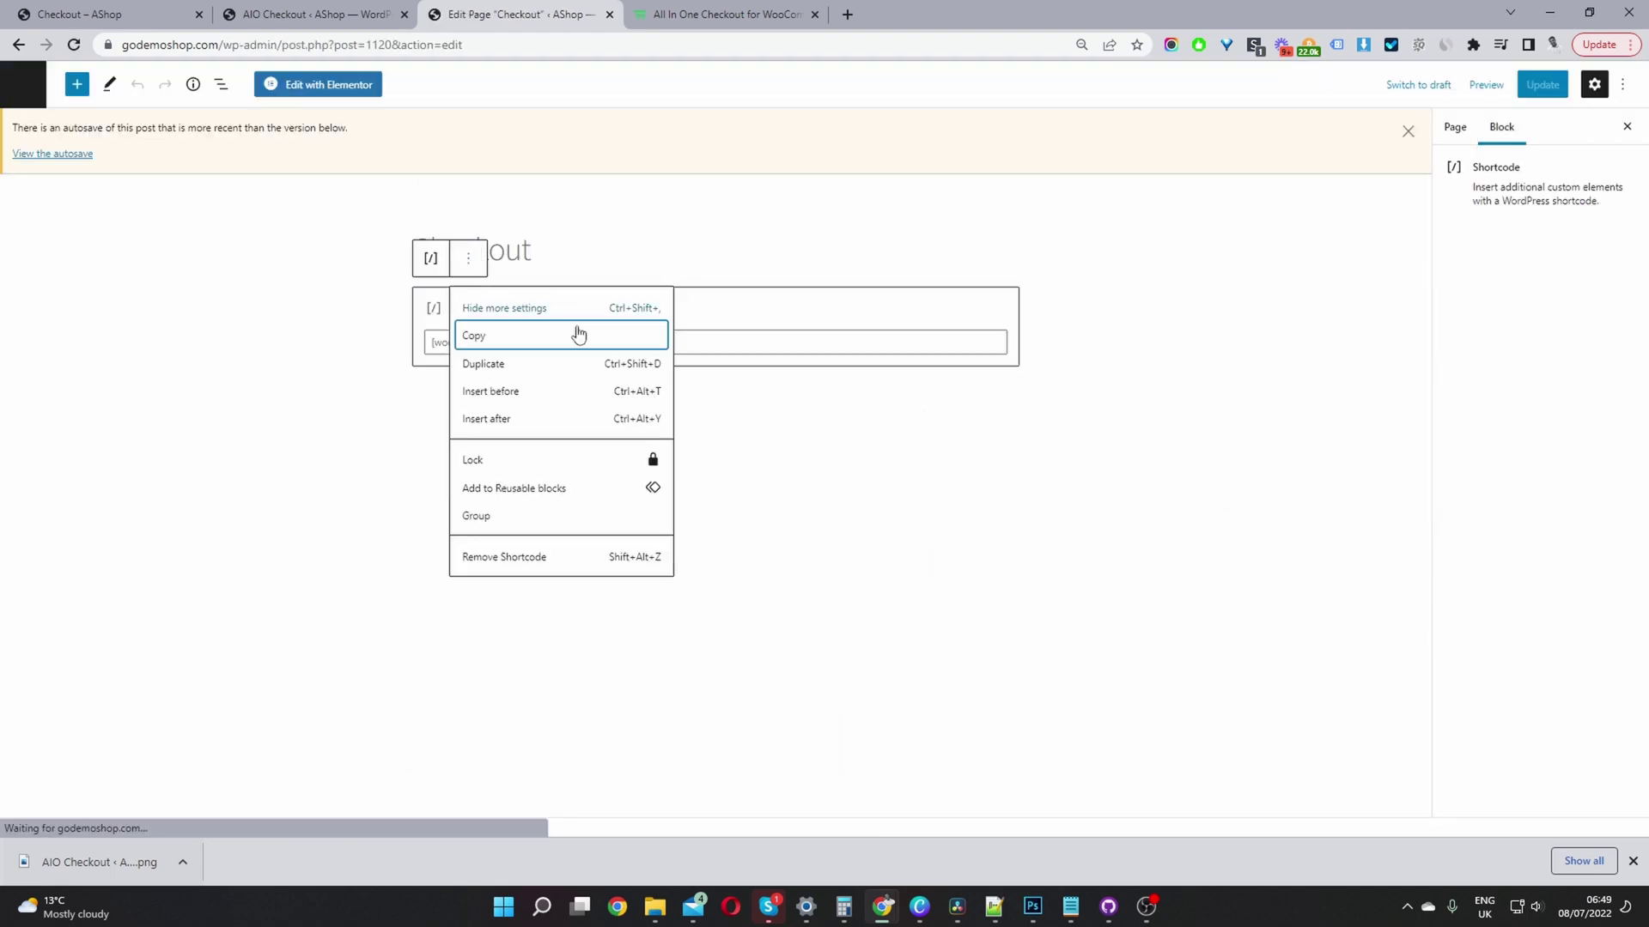
{"action": "left_click", "coordinate": [516, 559]}
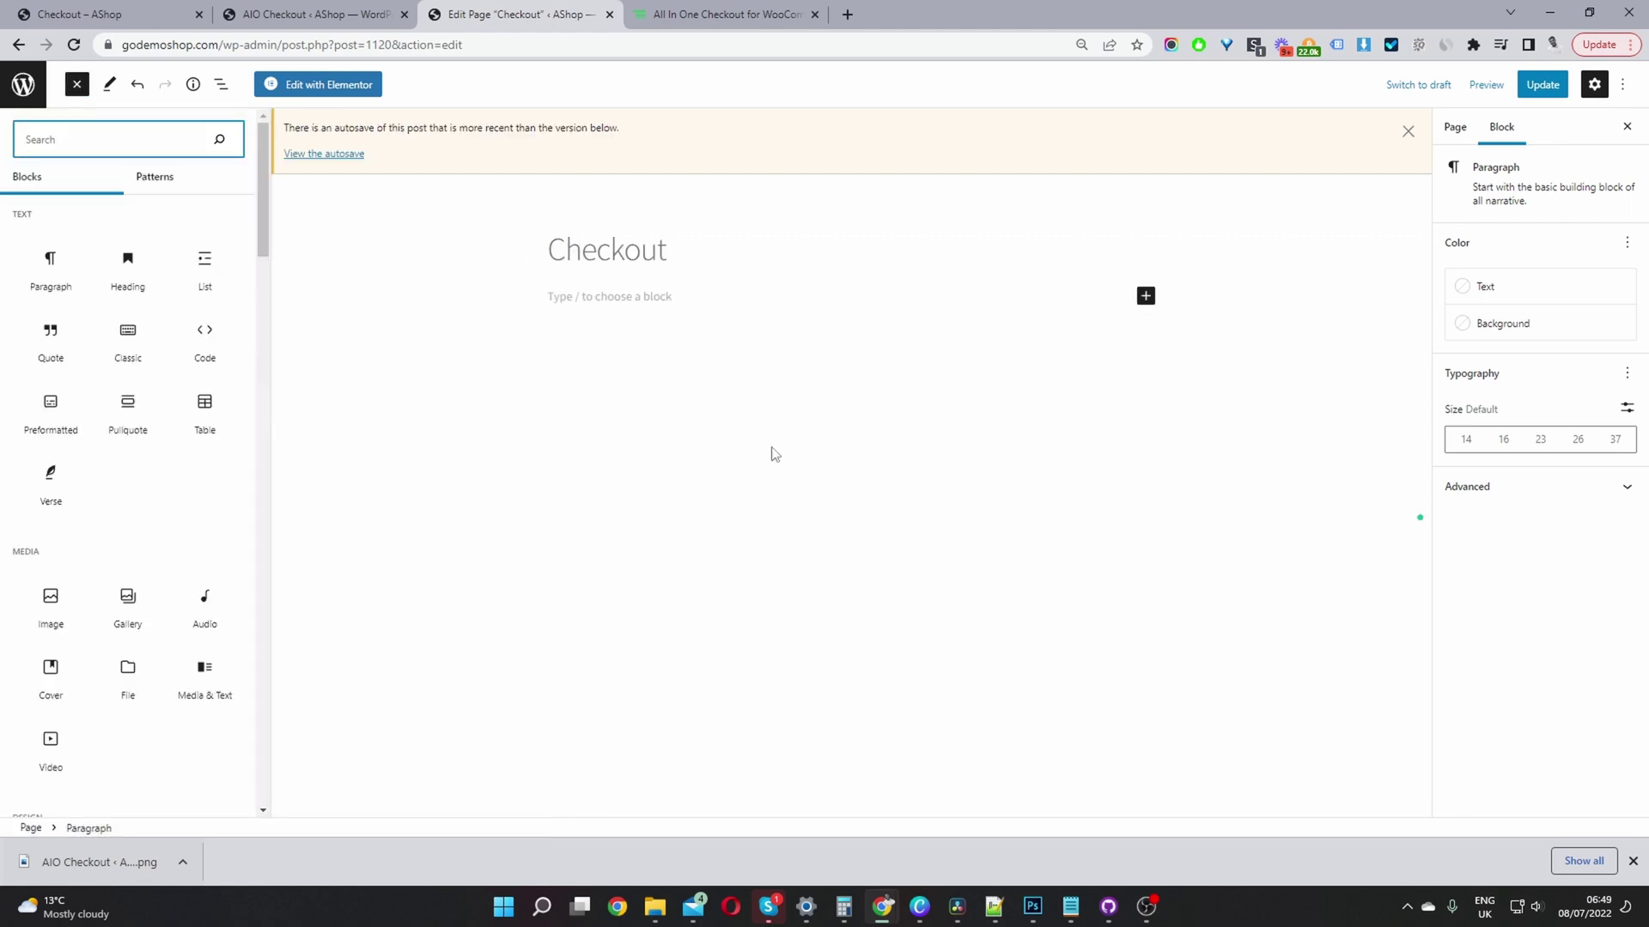
Insert the Event details block pattern into the page
{"action": "left_click", "coordinate": [163, 188]}
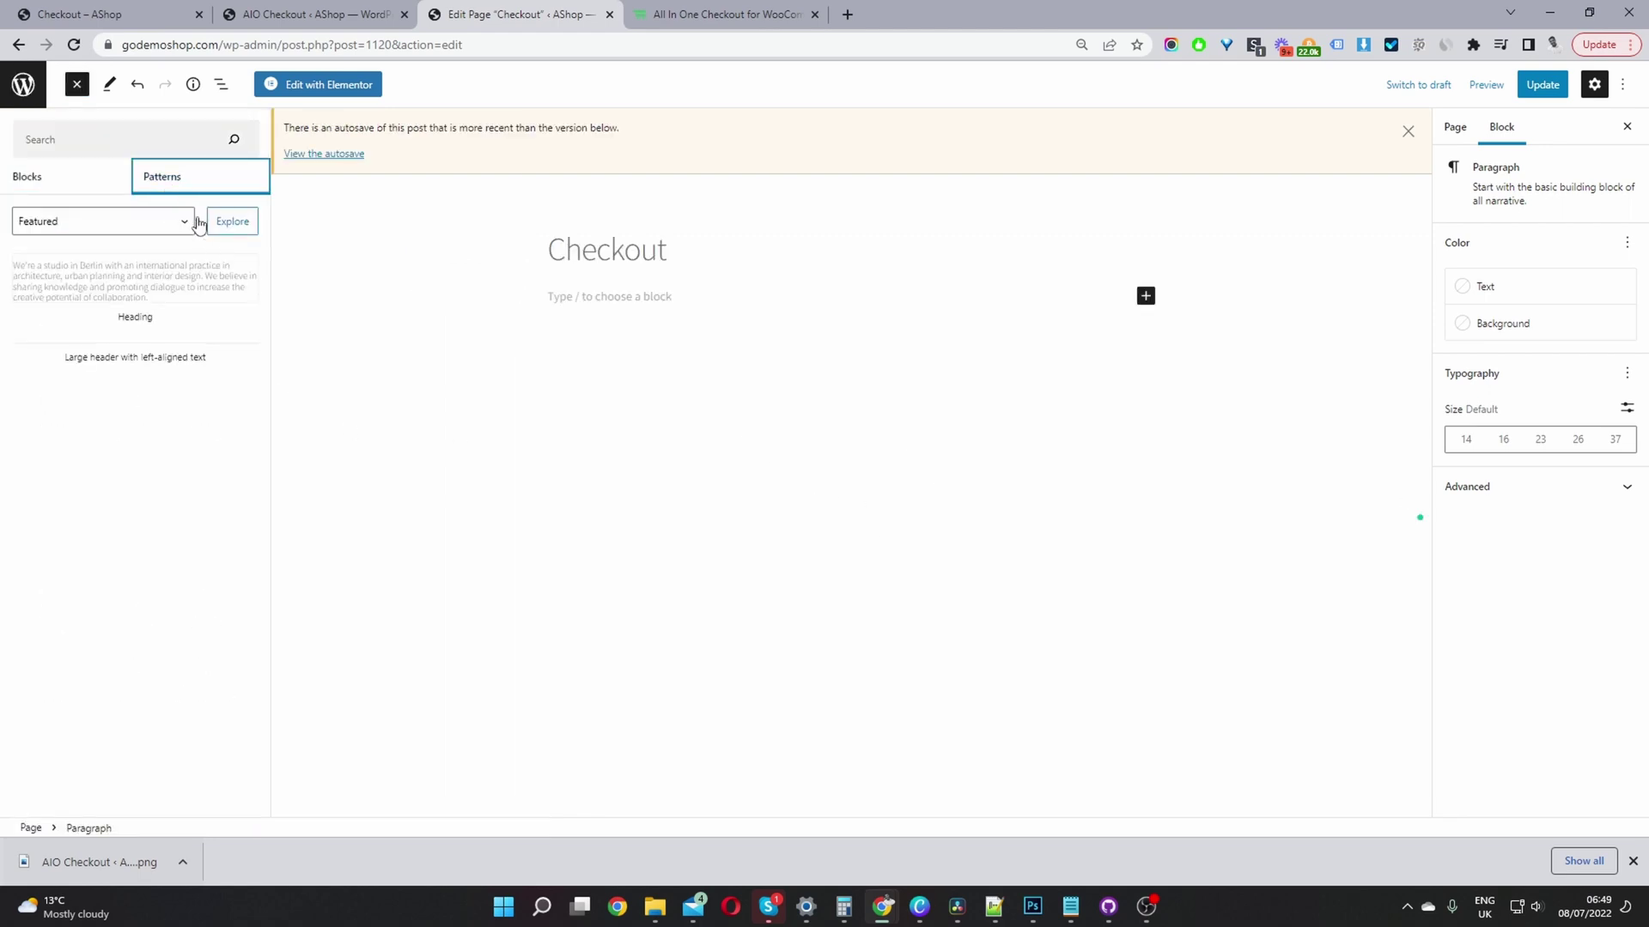
{"action": "scroll", "coordinate": [254, 489], "scroll_direction": "down", "scroll_amount": 2}
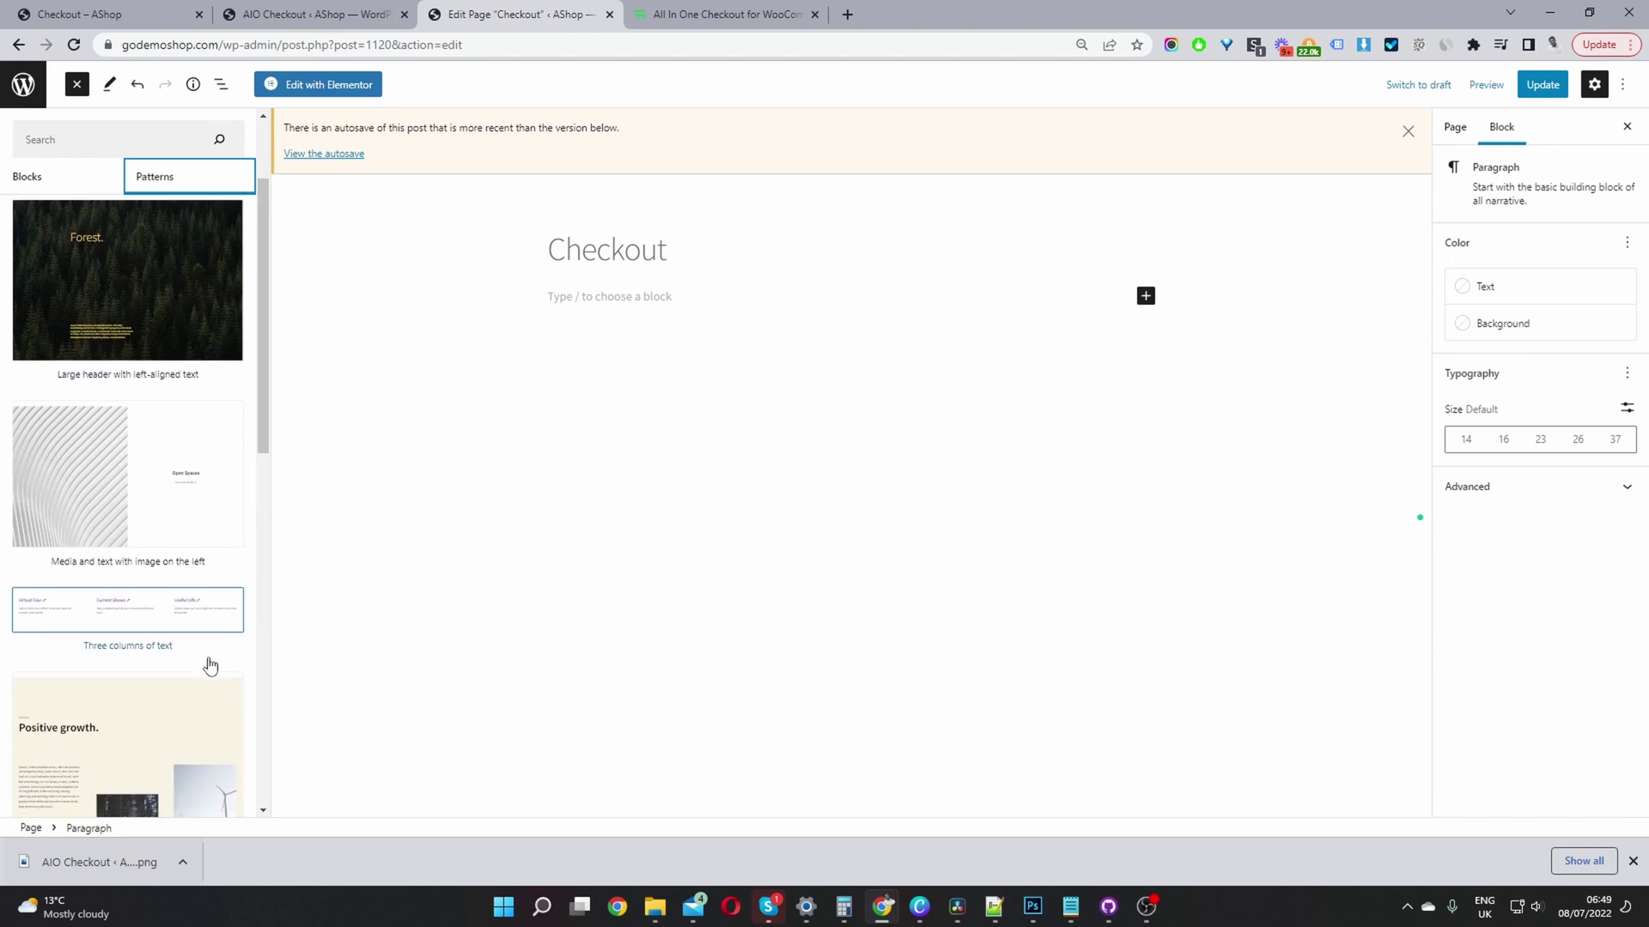
{"action": "scroll", "coordinate": [206, 661], "scroll_direction": "down", "scroll_amount": 10}
{"action": "scroll", "coordinate": [209, 653], "scroll_direction": "down", "scroll_amount": 6}
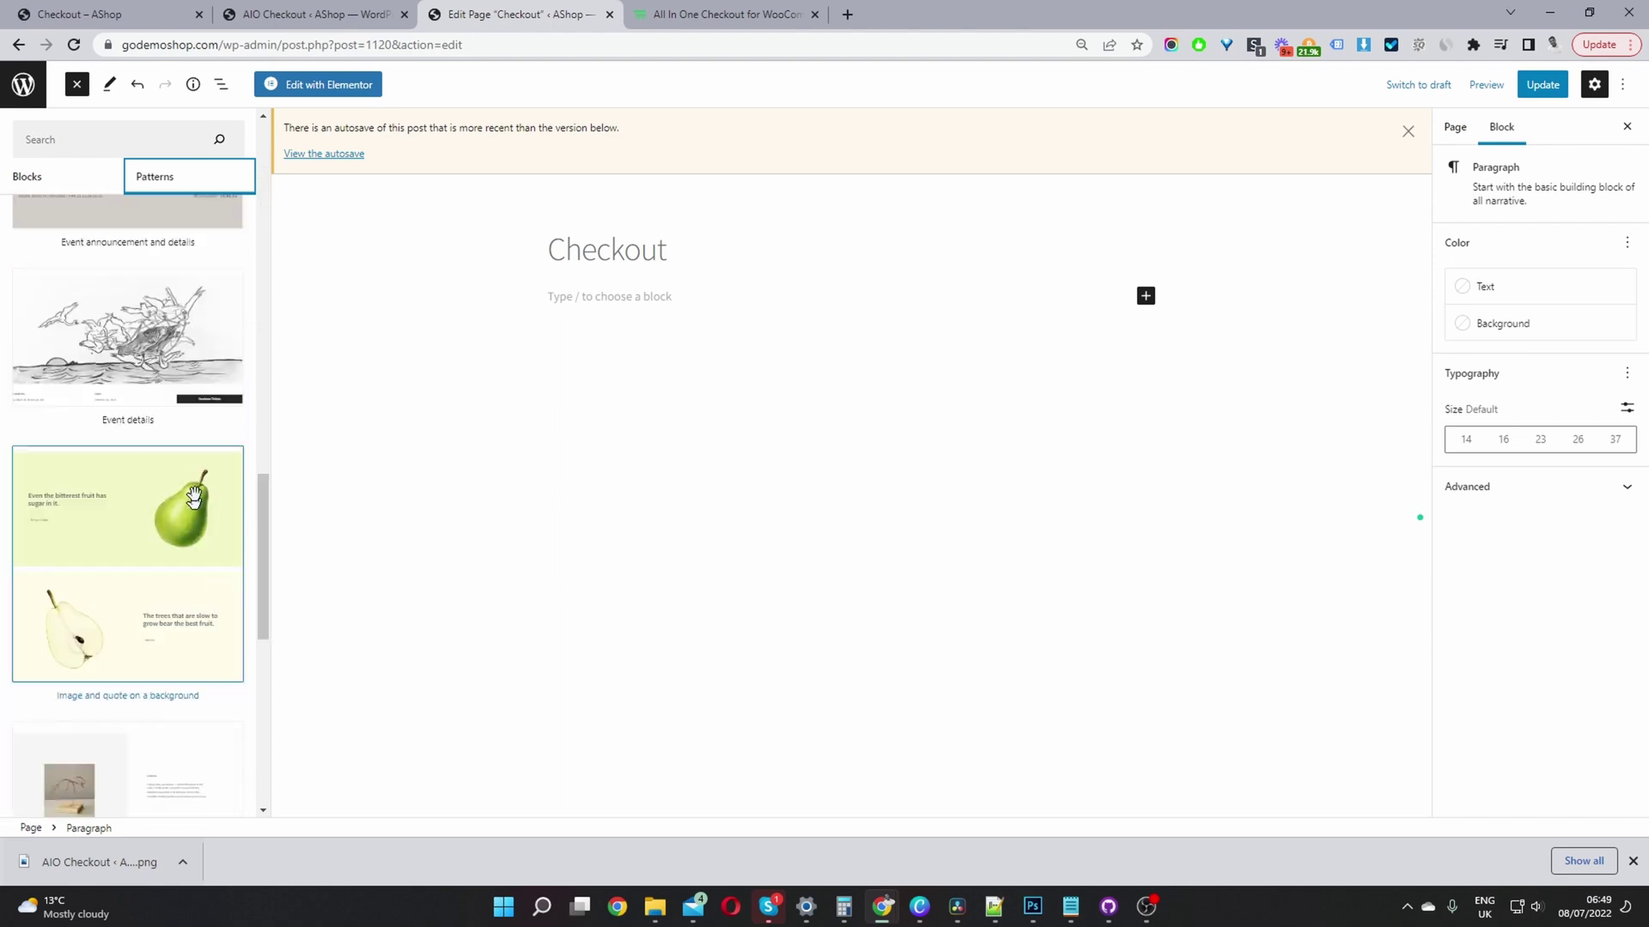
{"action": "left_click", "coordinate": [153, 339]}
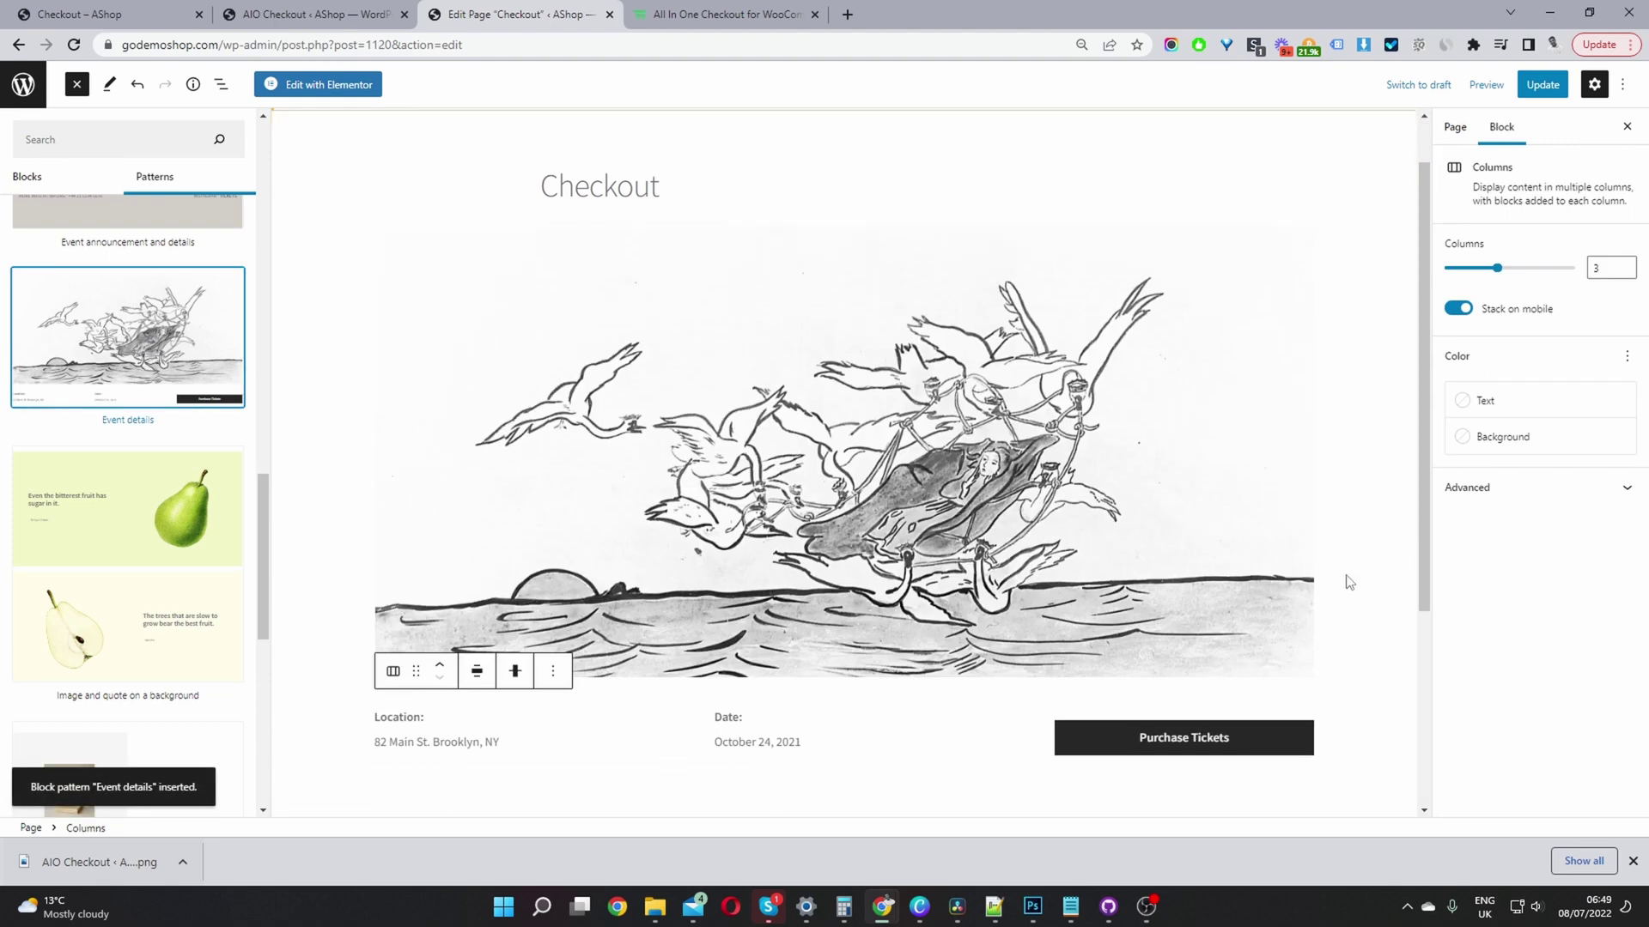
{"action": "left_click", "coordinate": [77, 85]}
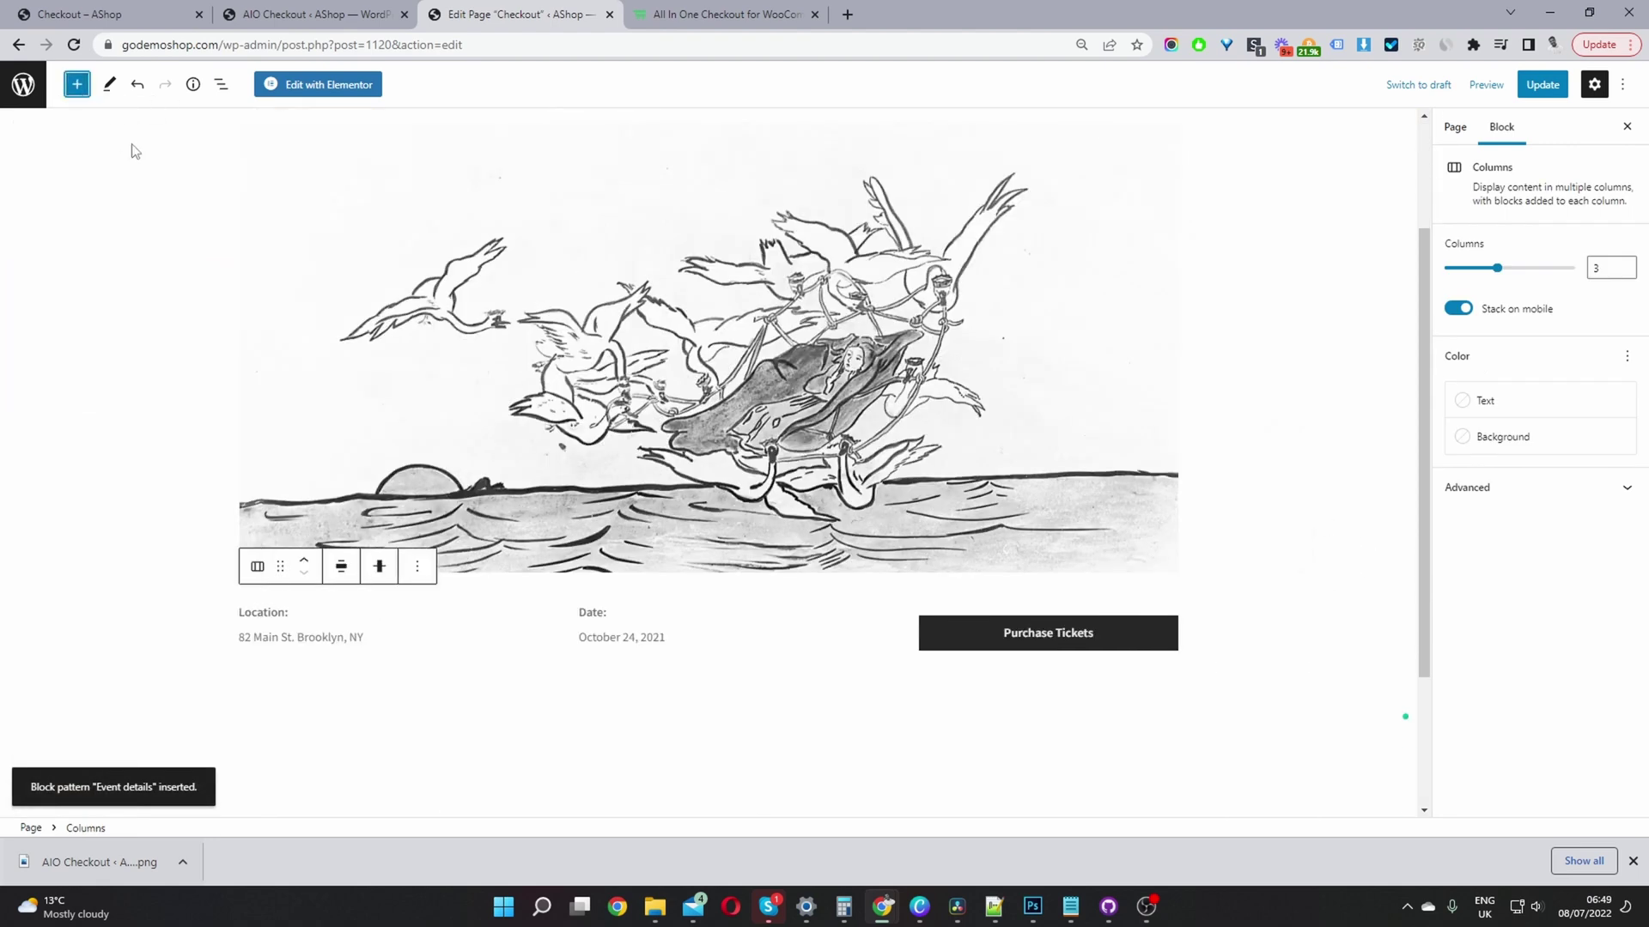
Add a Woosuite AIO Checkout block set to Global Checkout (ID: 1706), update the page and view it
{"action": "left_click", "coordinate": [1039, 740]}
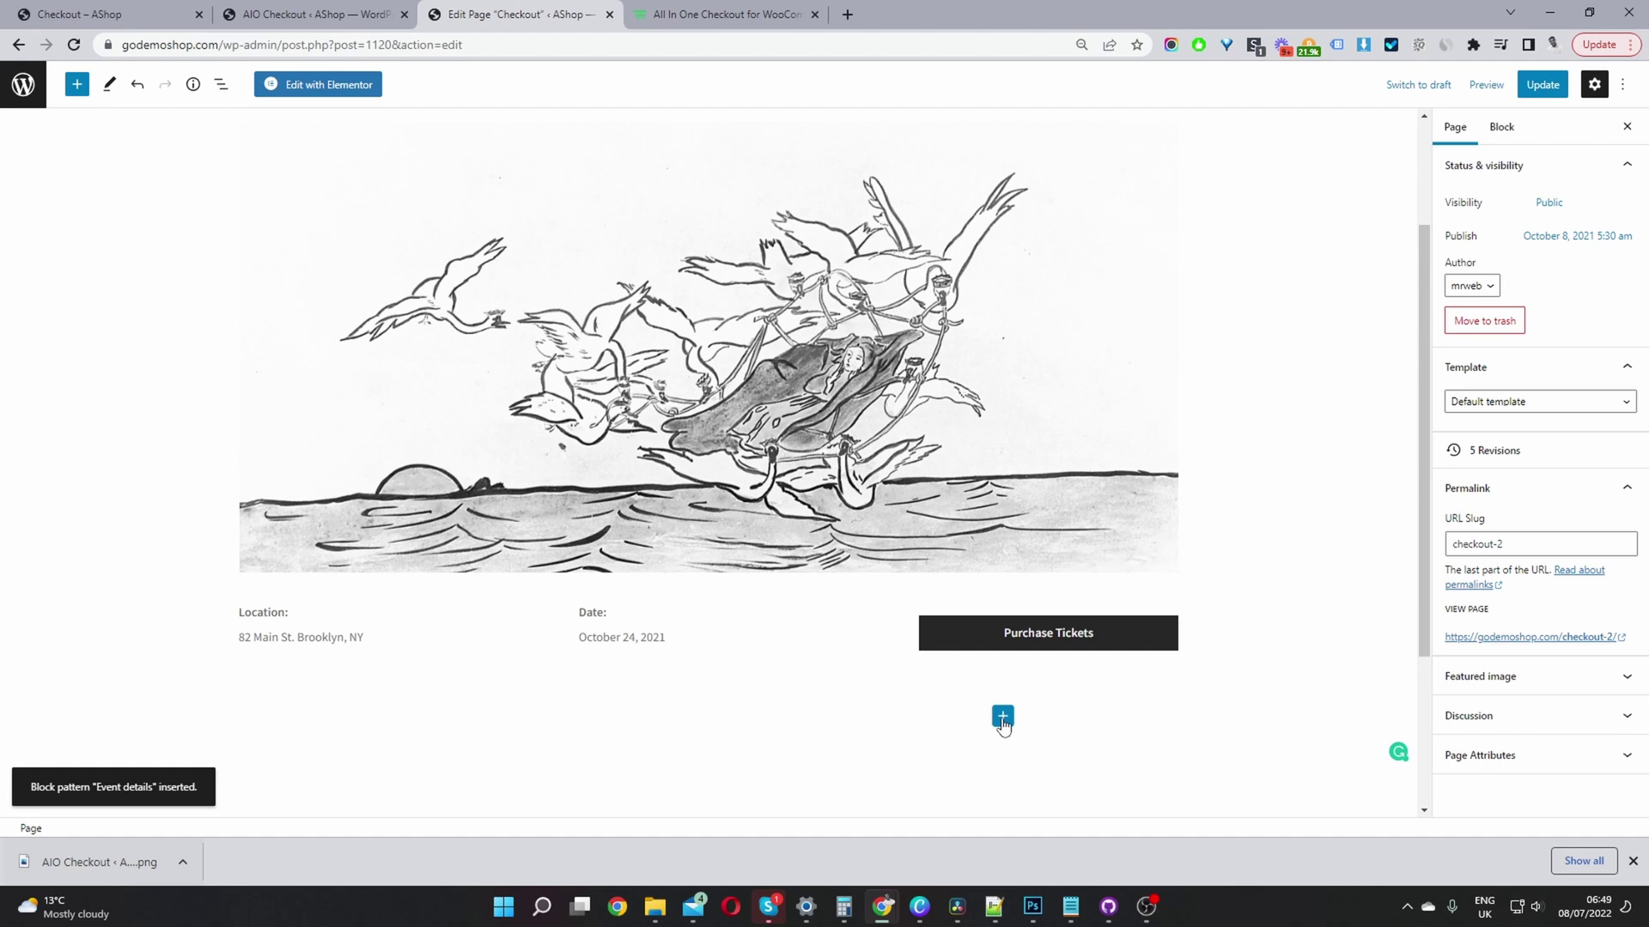
{"action": "left_click", "coordinate": [1002, 720]}
{"action": "type", "text": "aio"}
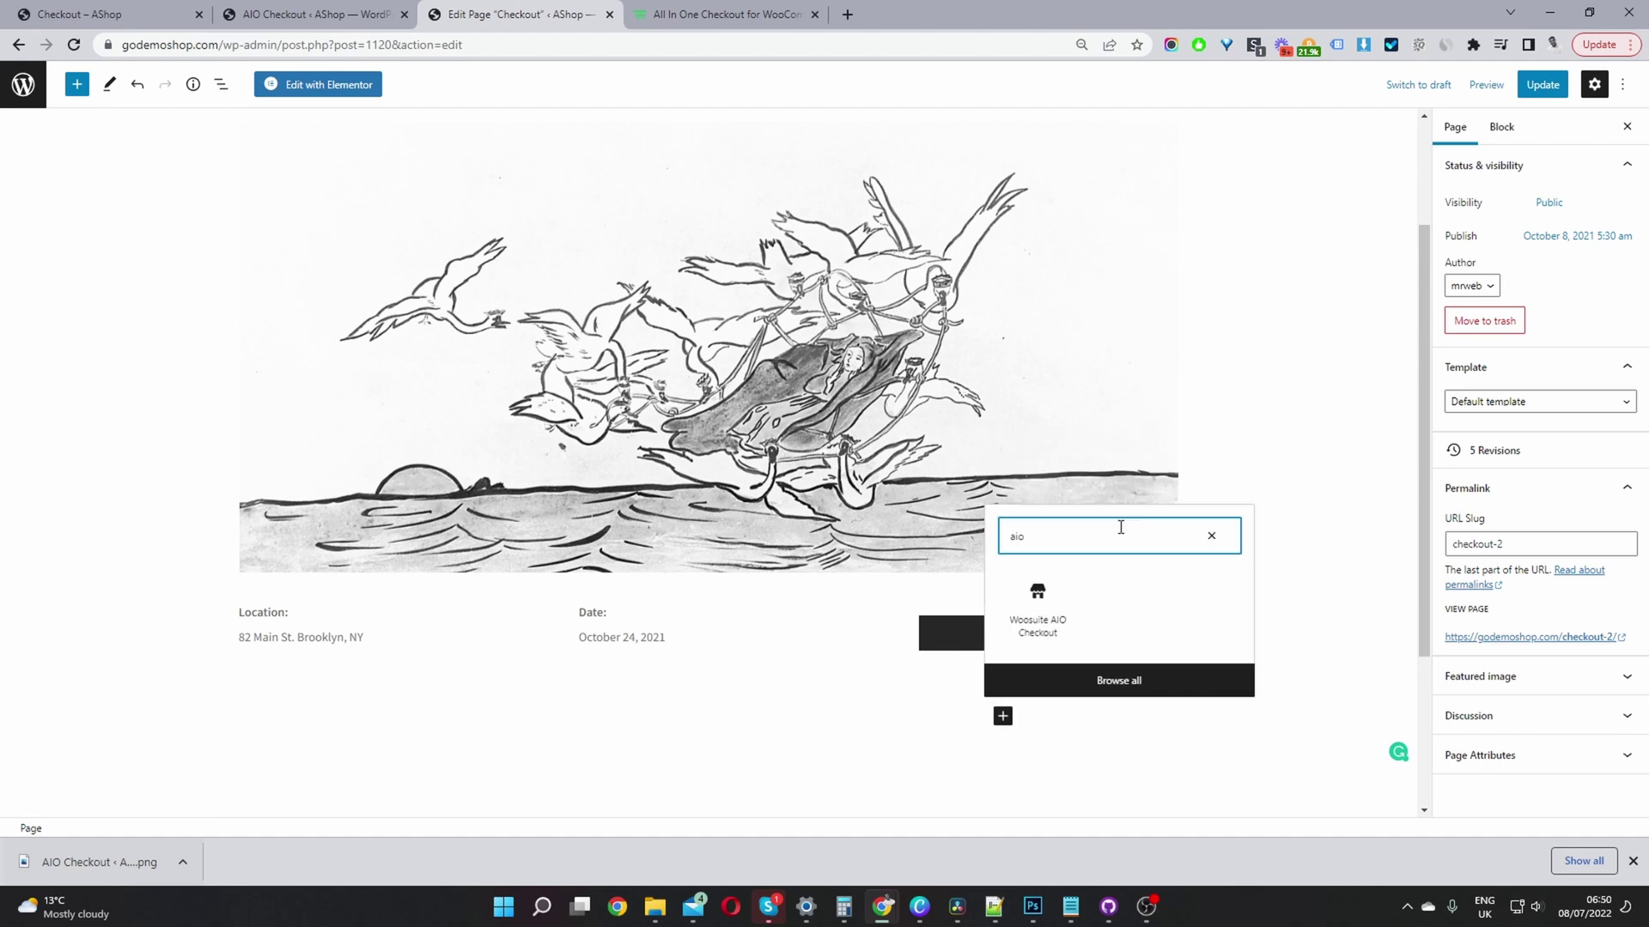
{"action": "left_click", "coordinate": [1047, 617]}
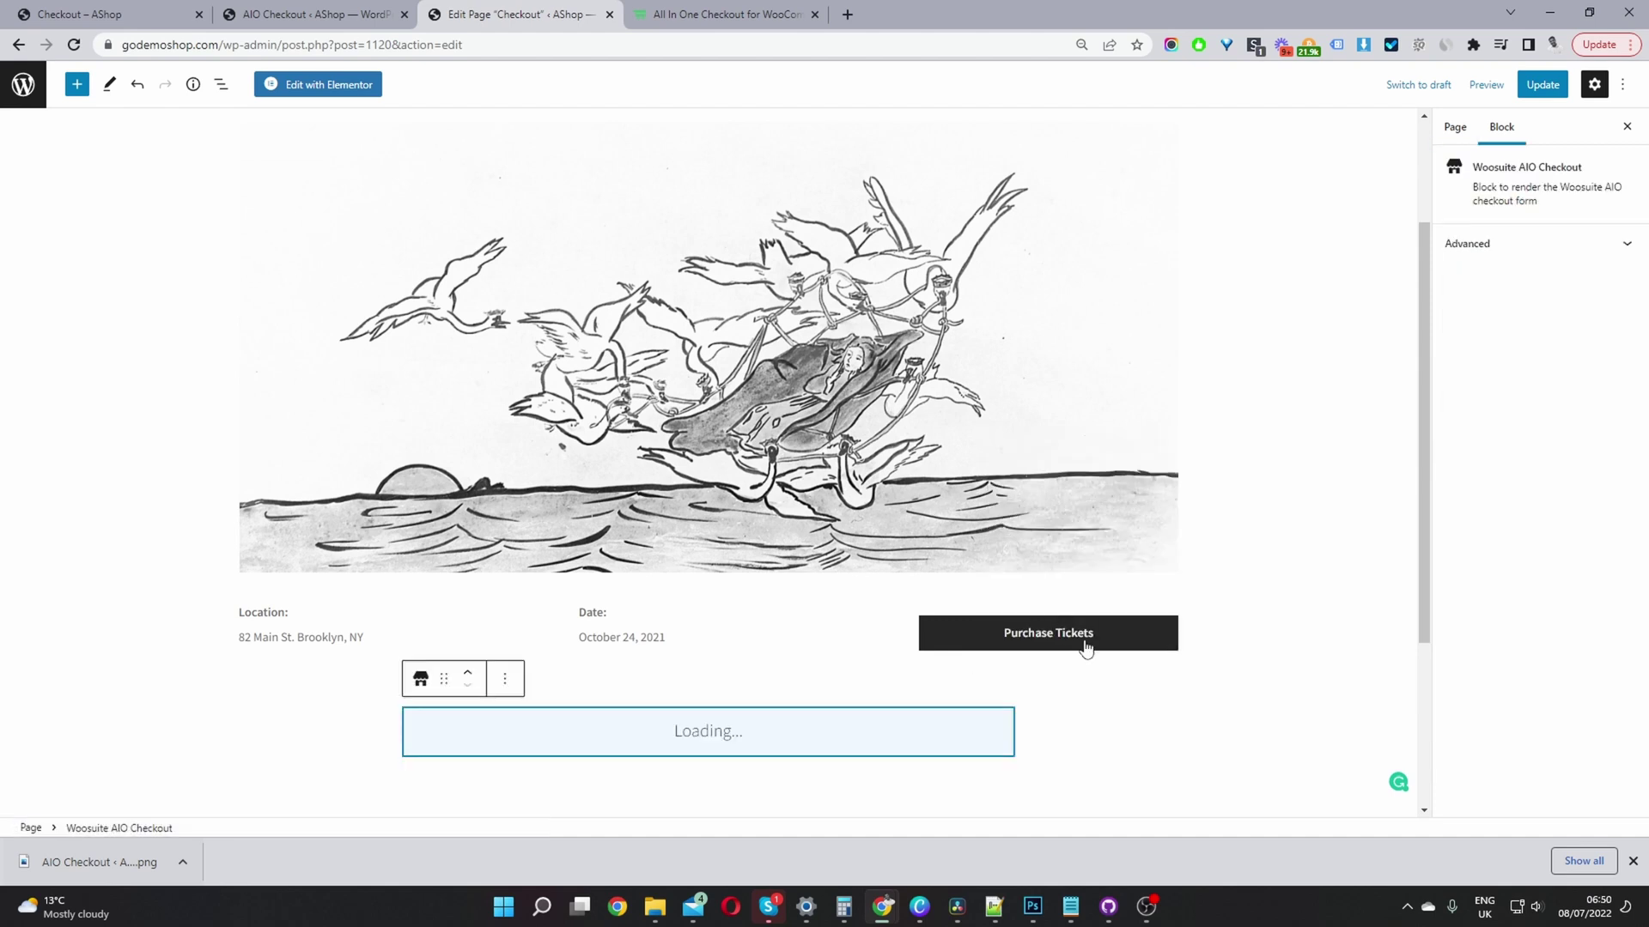
{"action": "scroll", "coordinate": [1081, 648], "scroll_direction": "down", "scroll_amount": 2}
{"action": "left_click", "coordinate": [787, 576]}
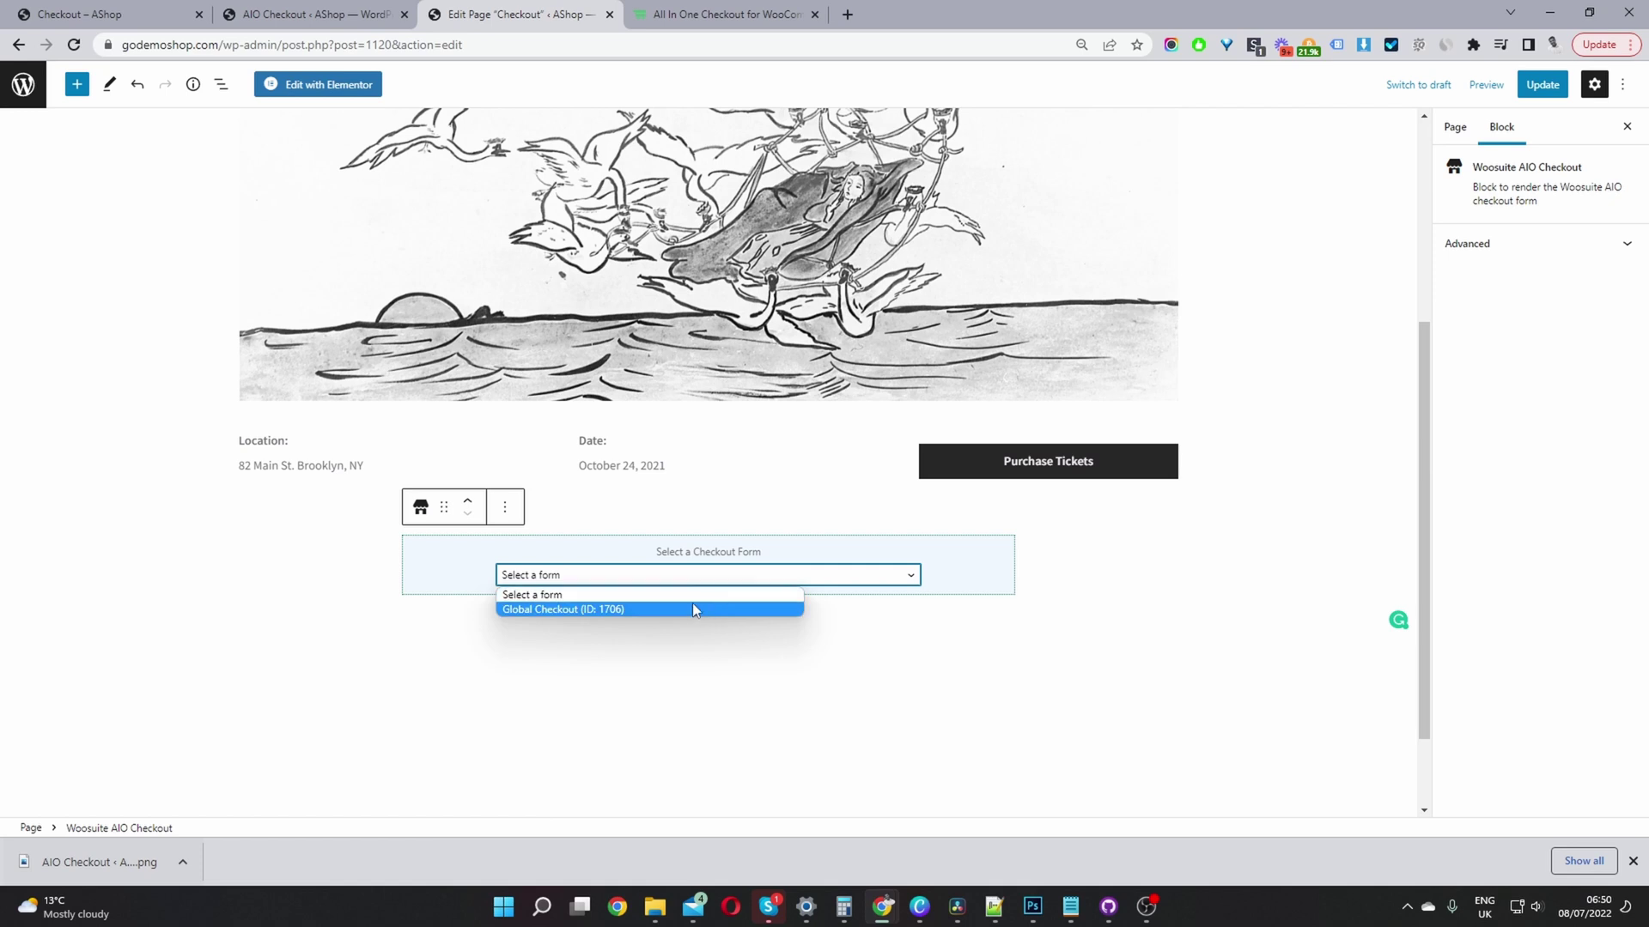
{"action": "left_click", "coordinate": [568, 610]}
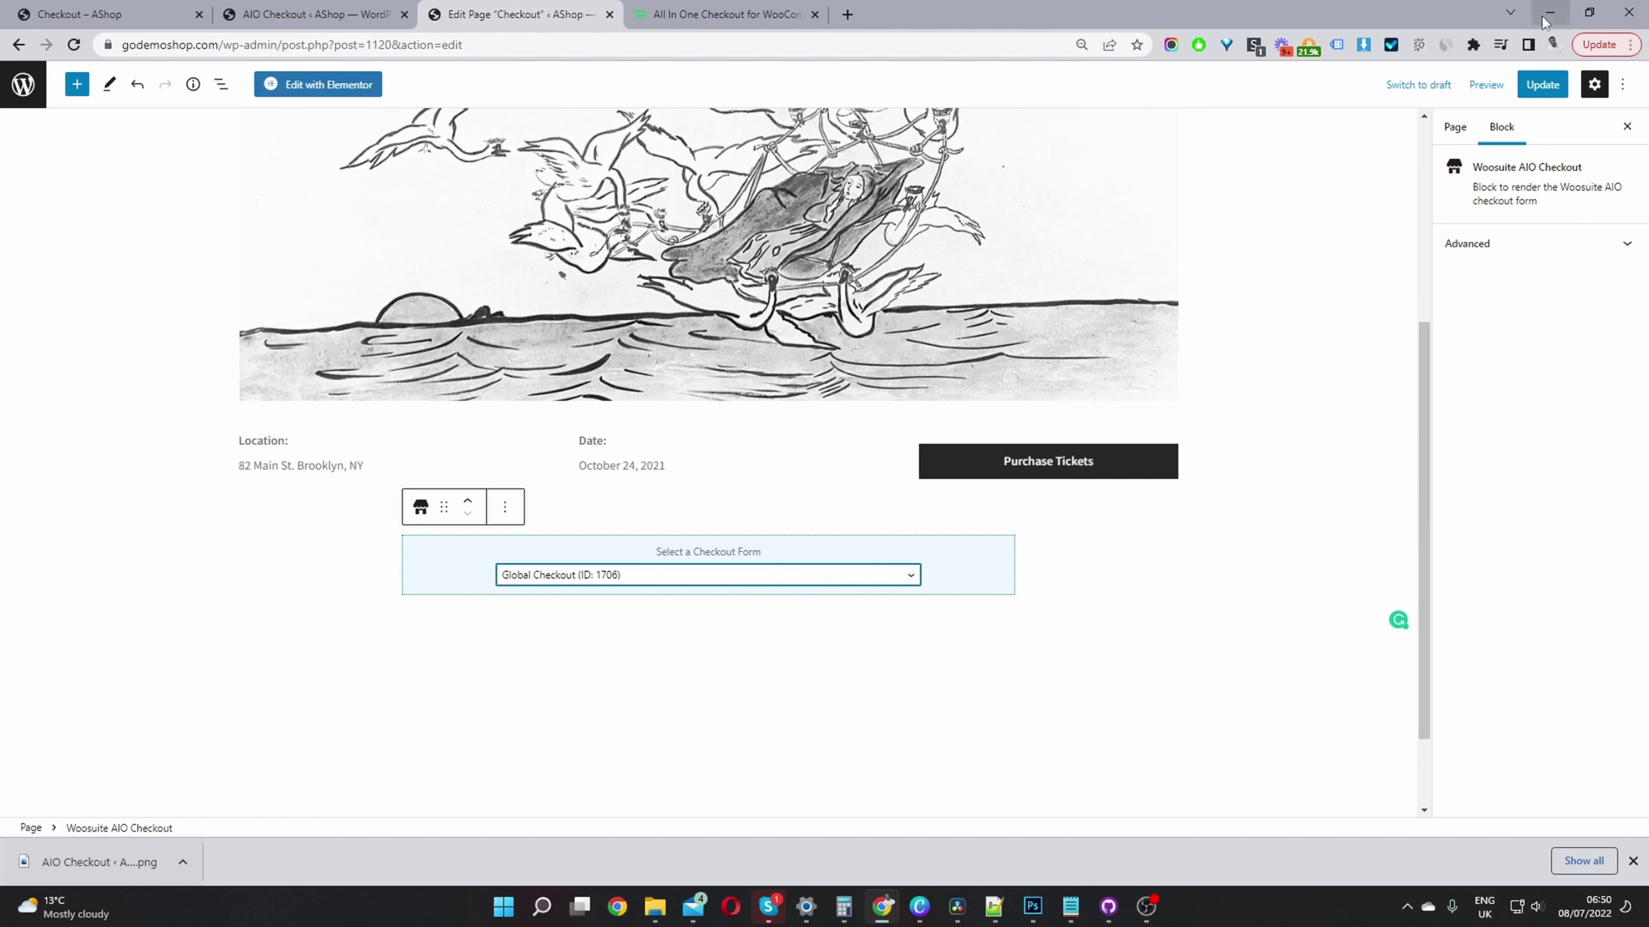
{"action": "left_click", "coordinate": [1543, 84]}
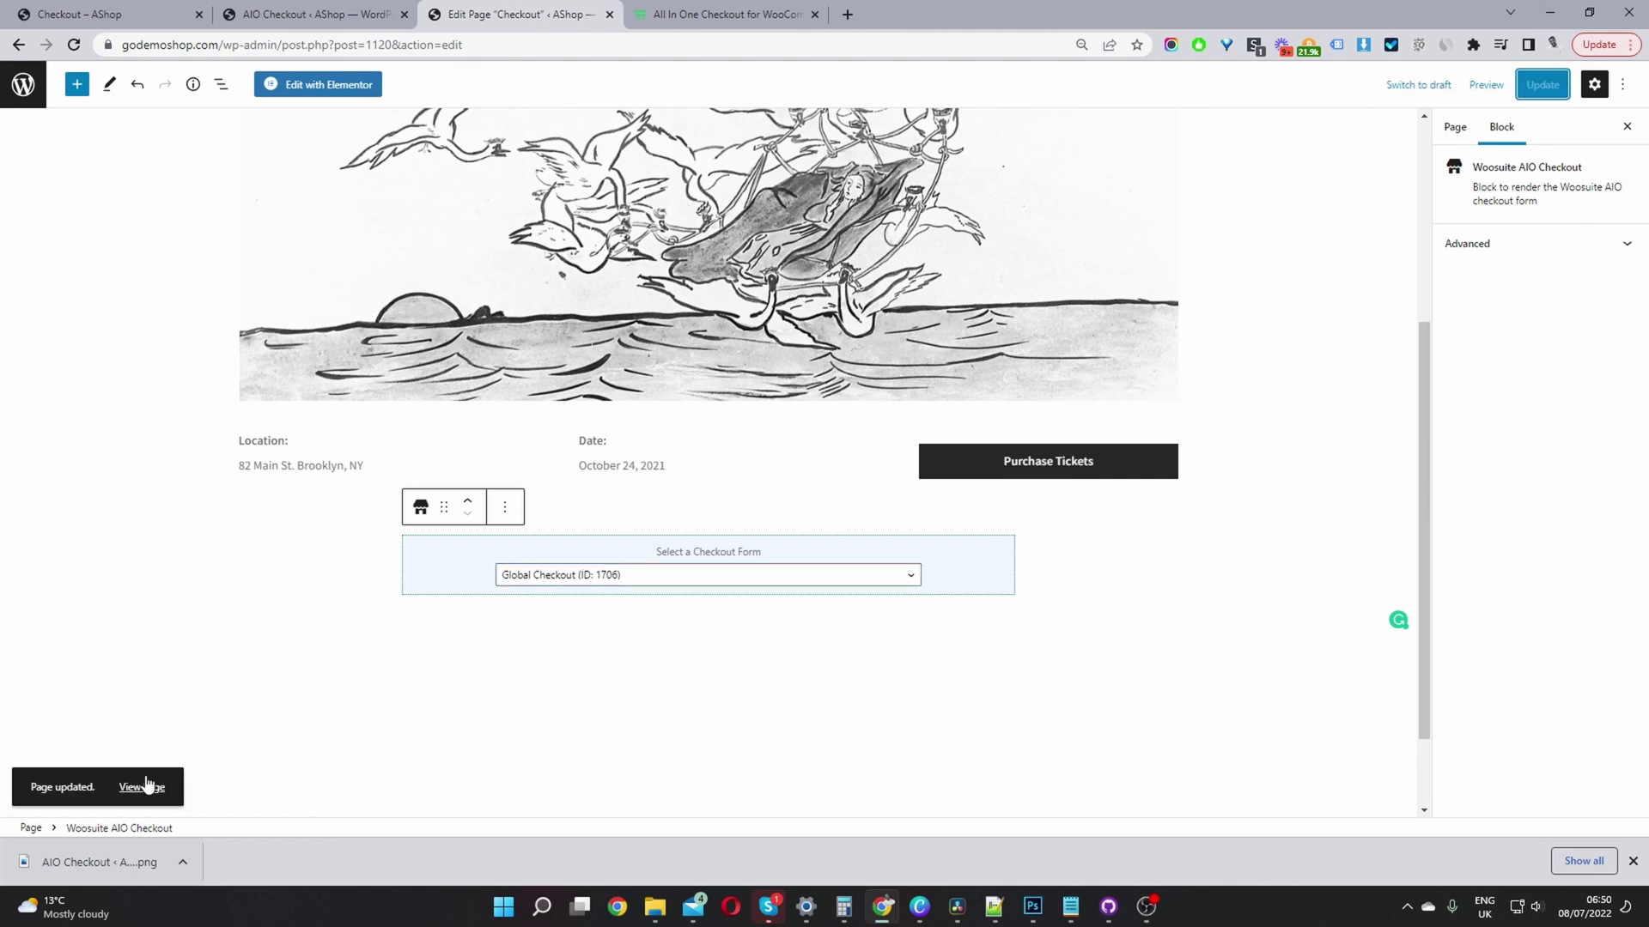
{"action": "left_click", "coordinate": [142, 787]}
{"action": "scroll", "coordinate": [1089, 416], "scroll_direction": "down", "scroll_amount": 6}
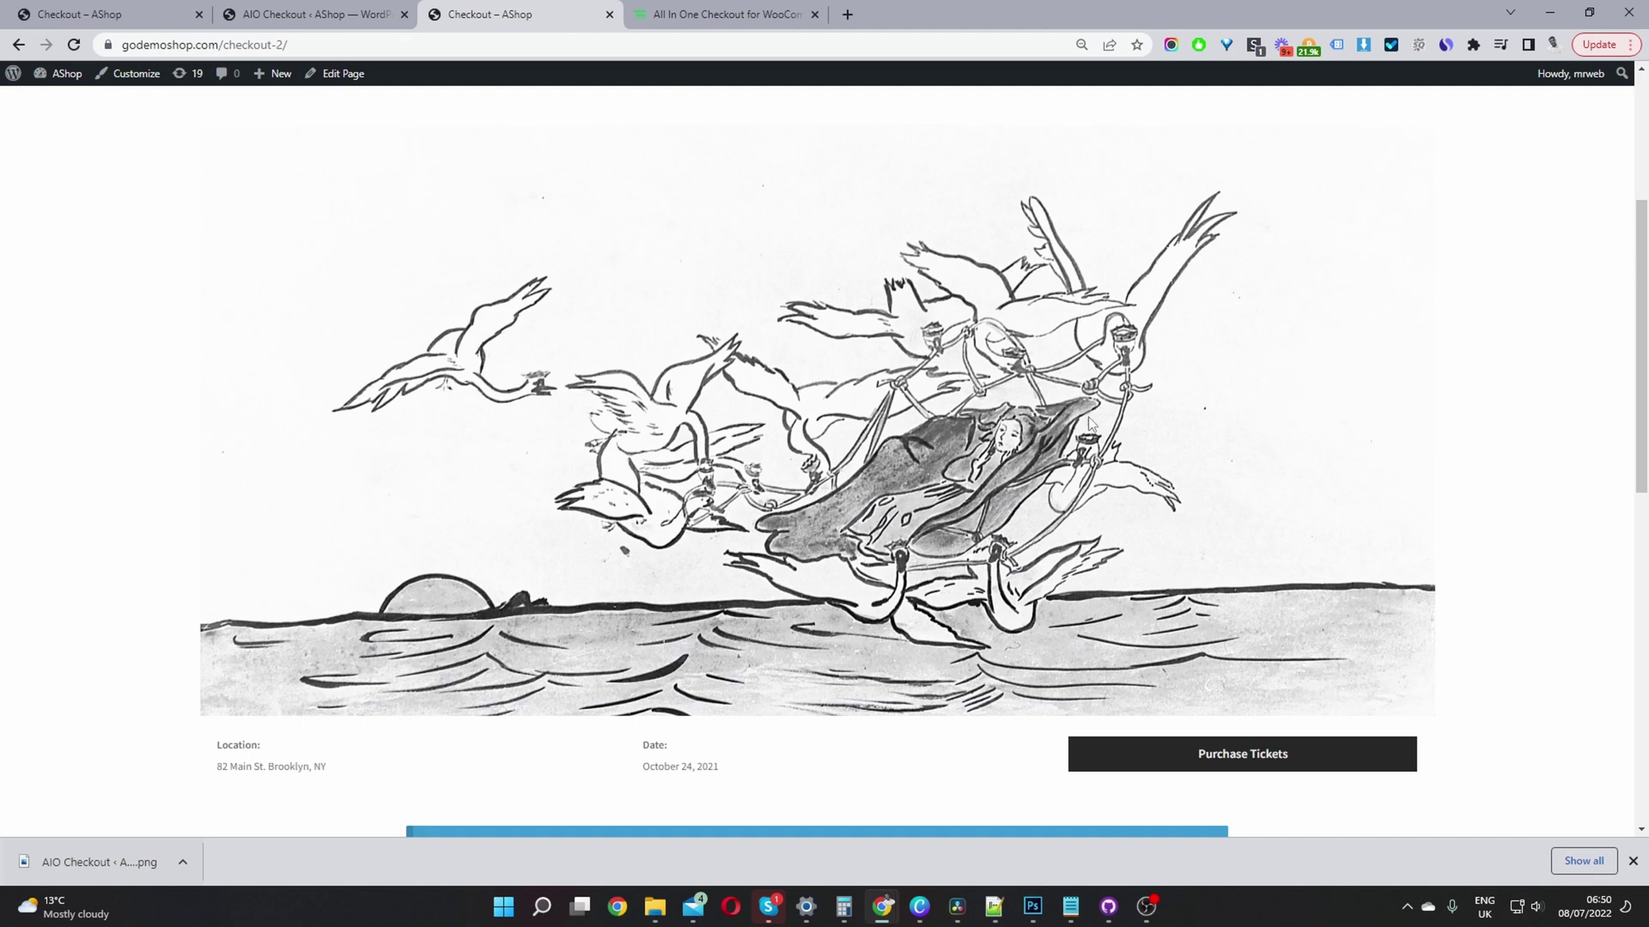
{"action": "scroll", "coordinate": [771, 436], "scroll_direction": "down", "scroll_amount": 3}
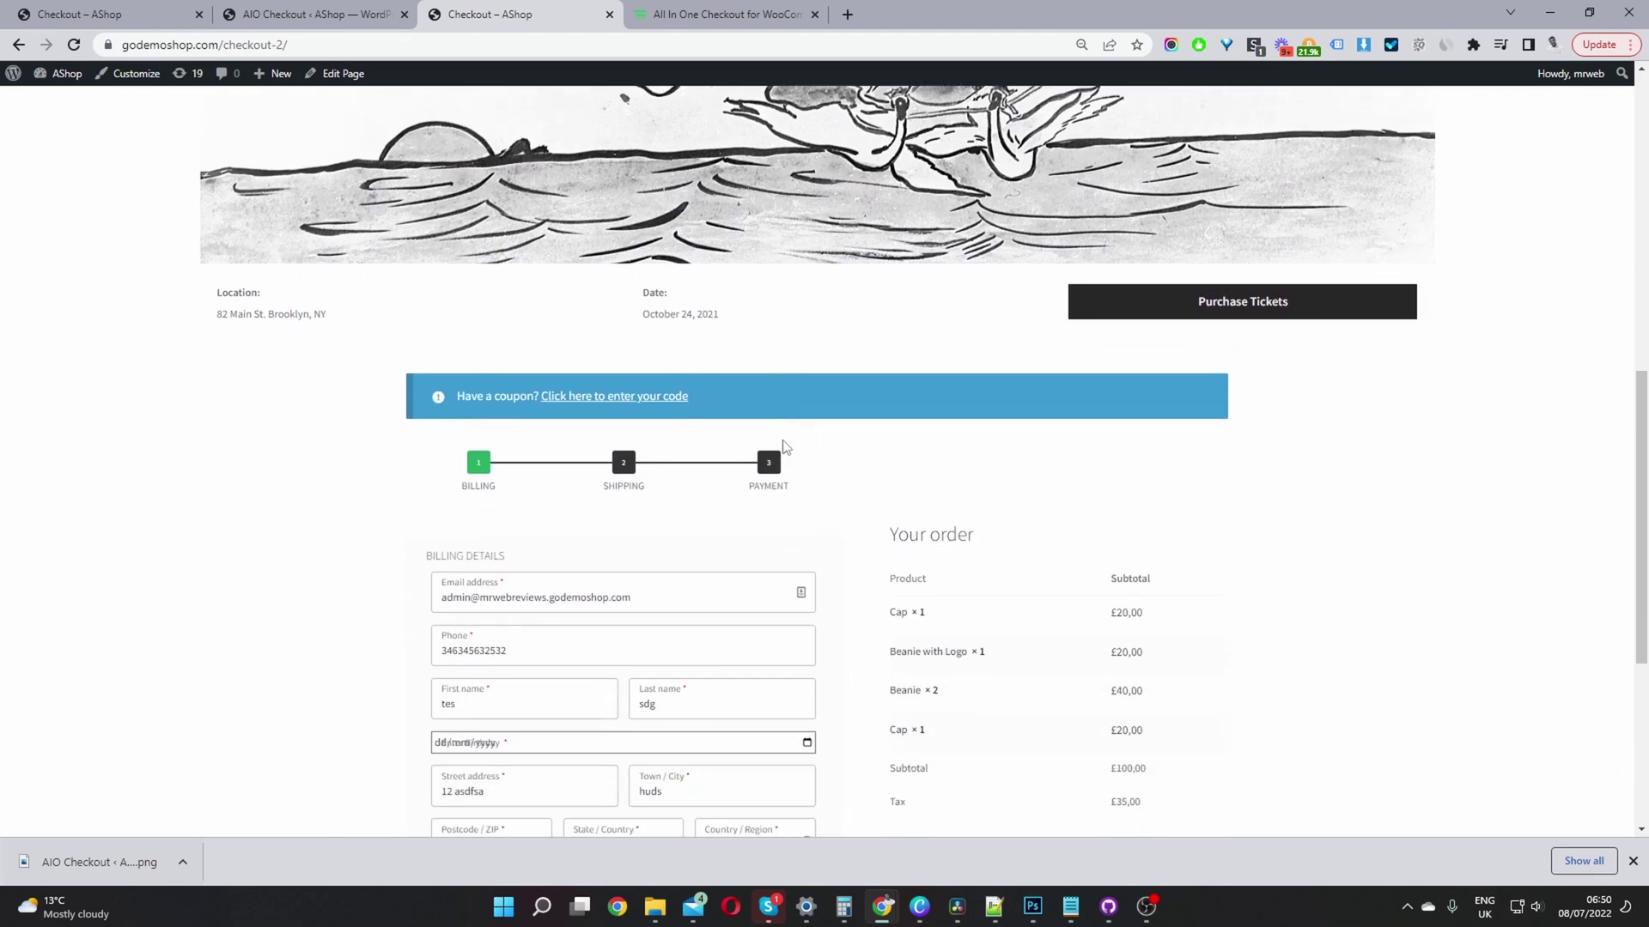
{"action": "scroll", "coordinate": [988, 436], "scroll_direction": "up", "scroll_amount": 4}
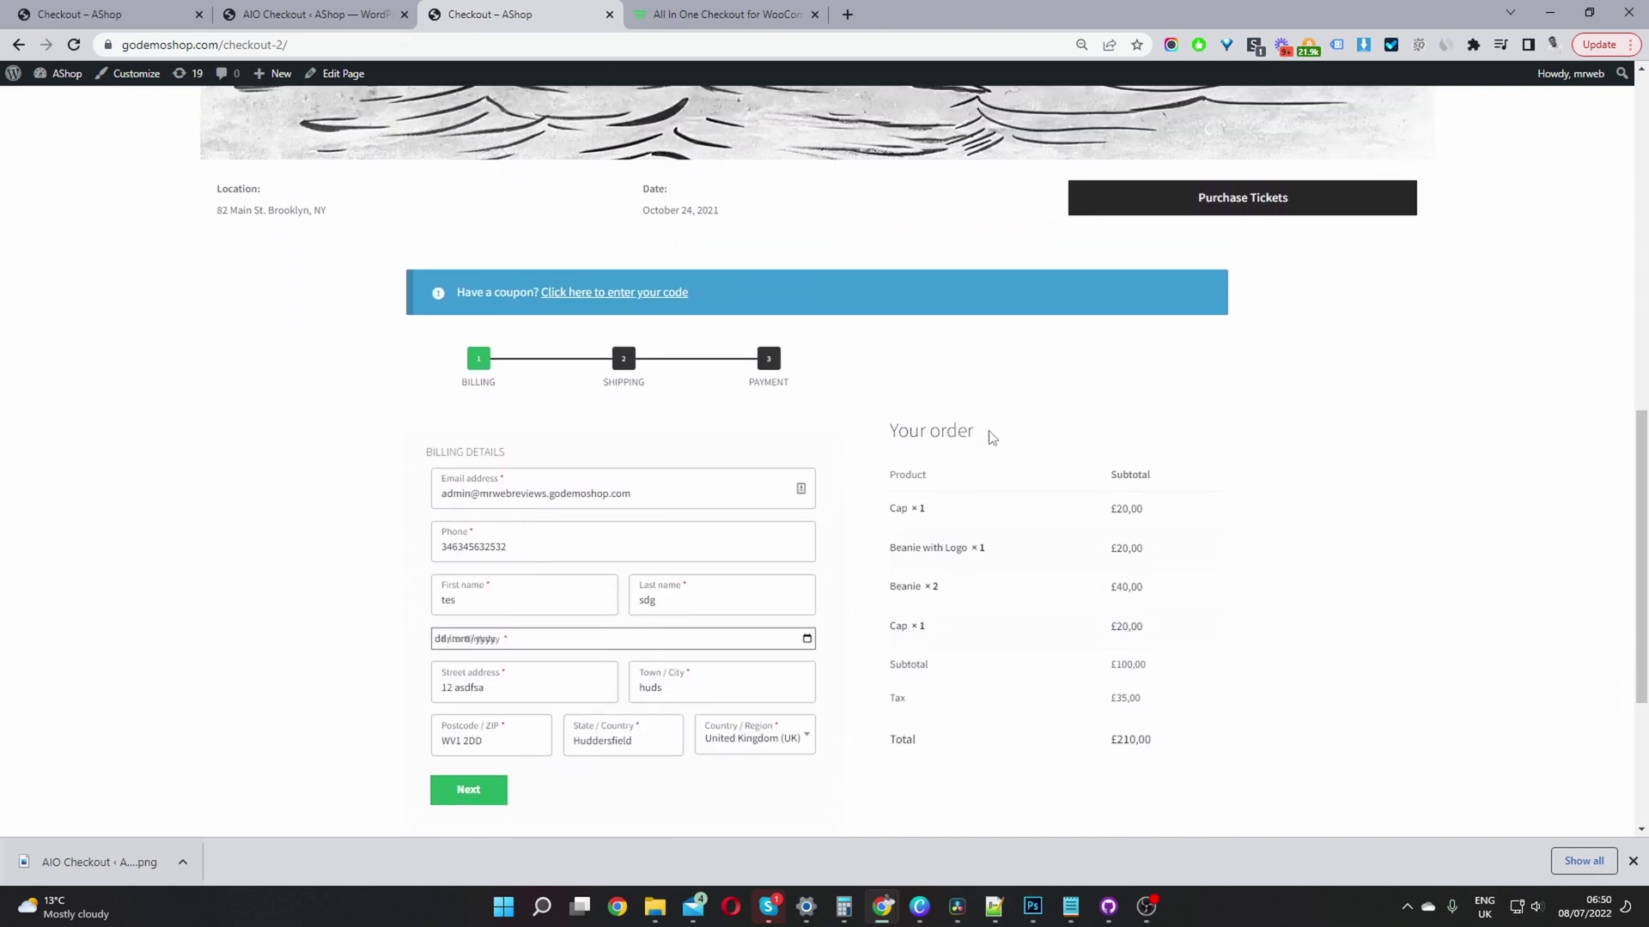
{"action": "scroll", "coordinate": [958, 306], "scroll_direction": "down", "scroll_amount": 7}
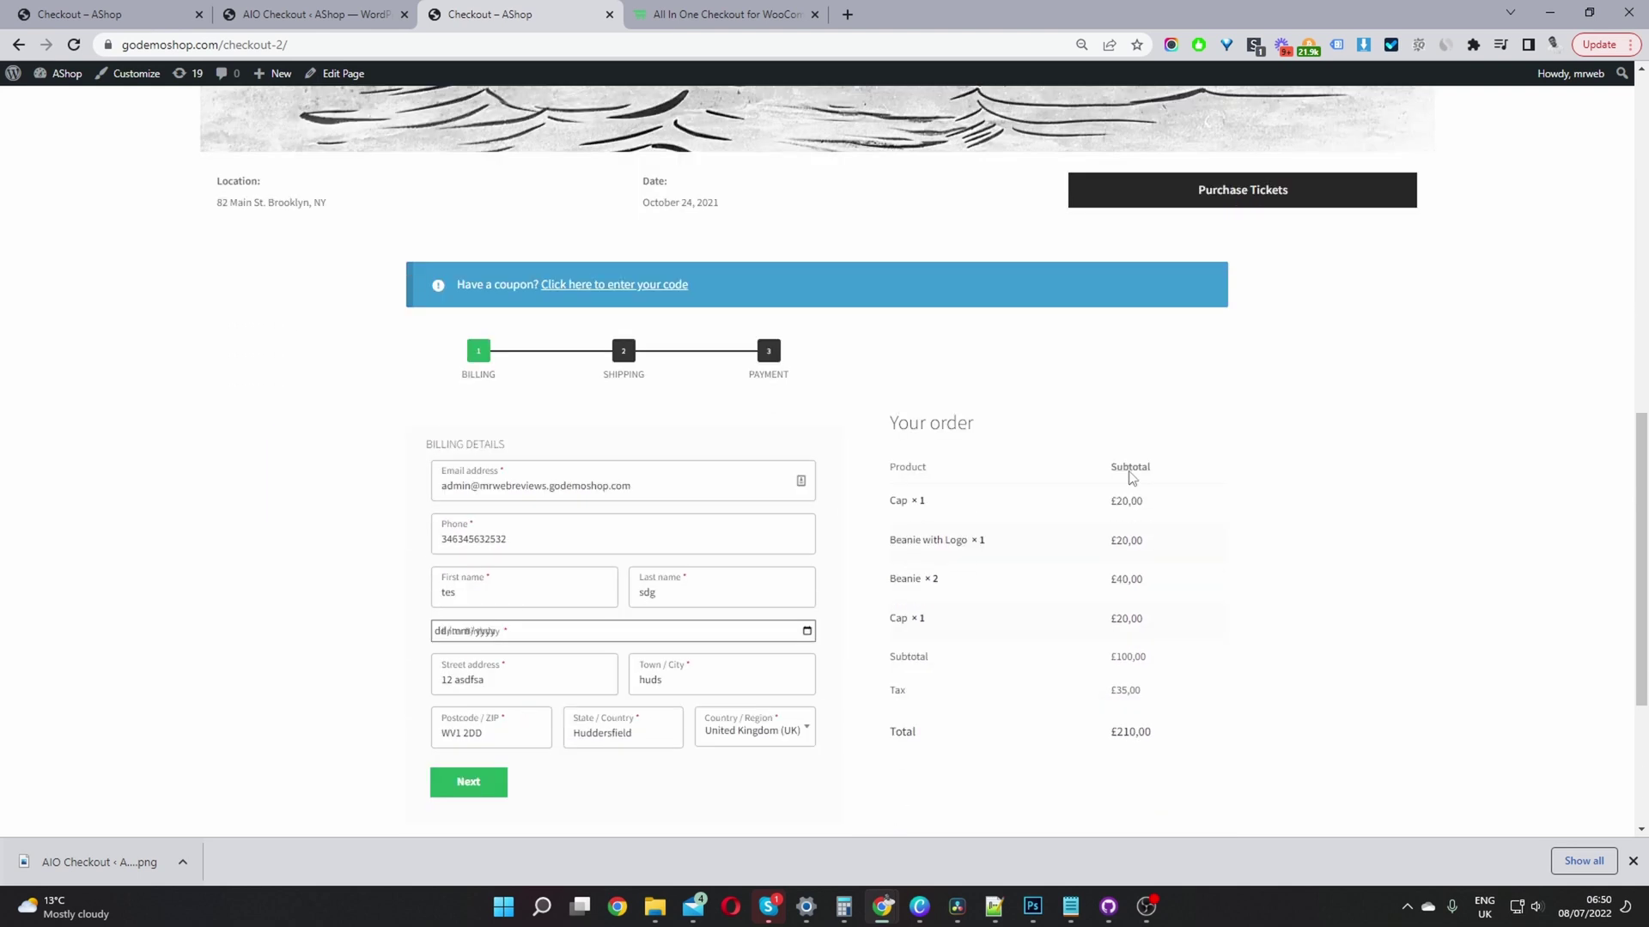